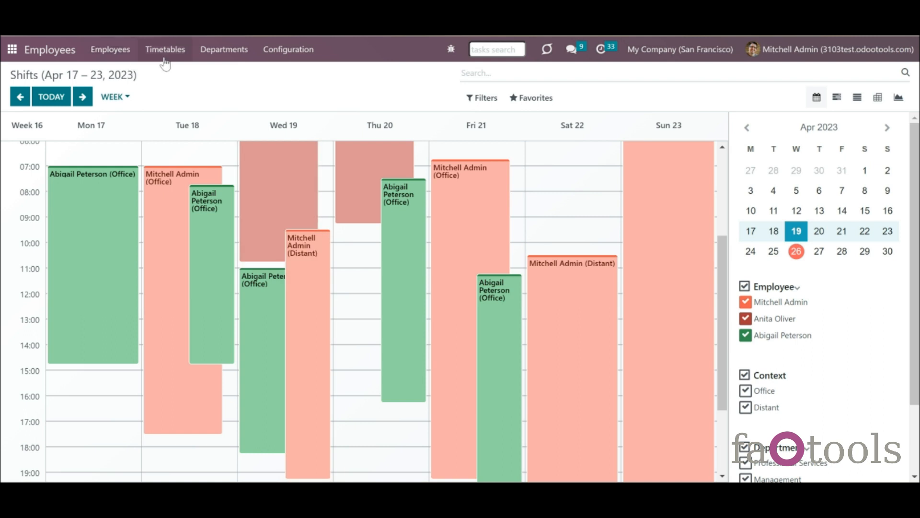
Open the list of timetables and review the Management employee's timetable for 04/24/2023–04/30/2023.
left_click(167, 60)
left_click(184, 89)
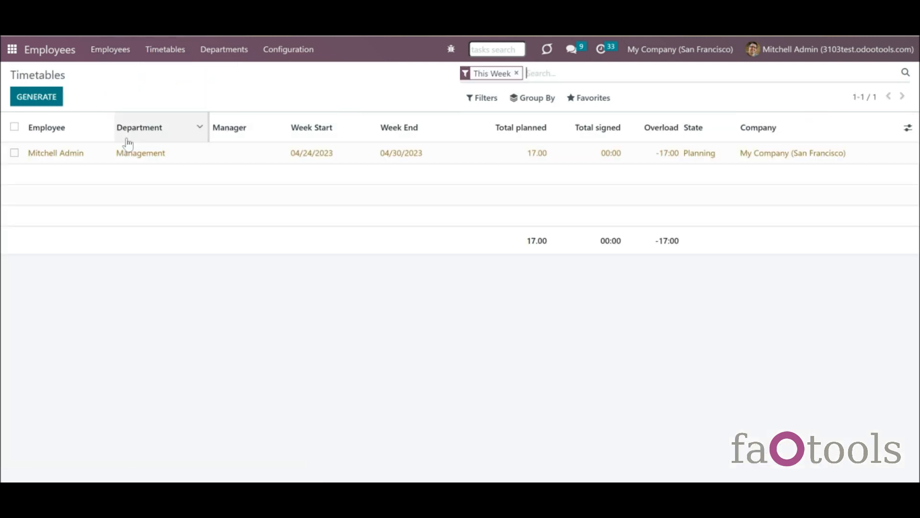
left_click(122, 153)
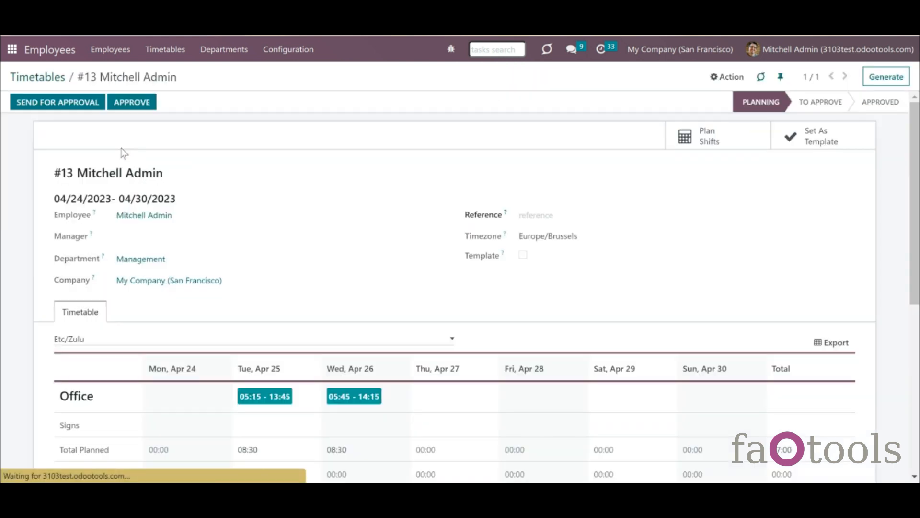
scroll(913, 201, "down", 3)
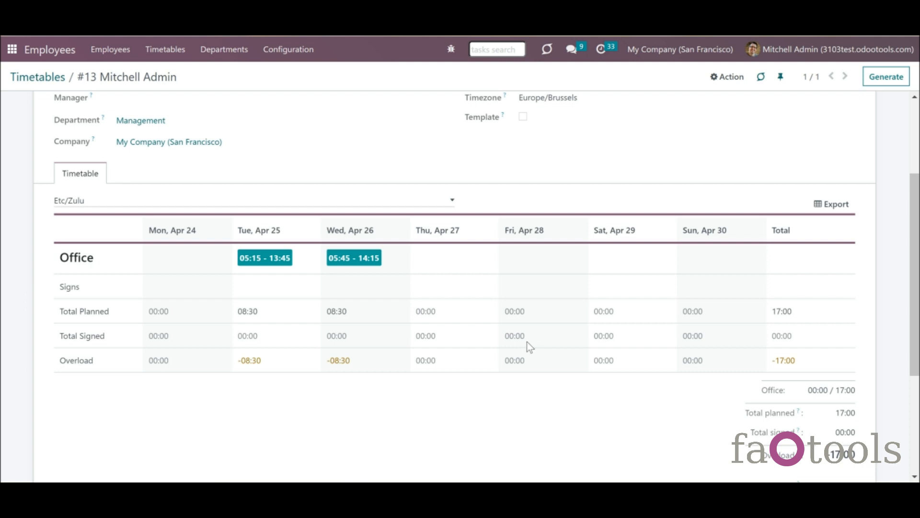
left_click_drag(913, 254, 890, 158)
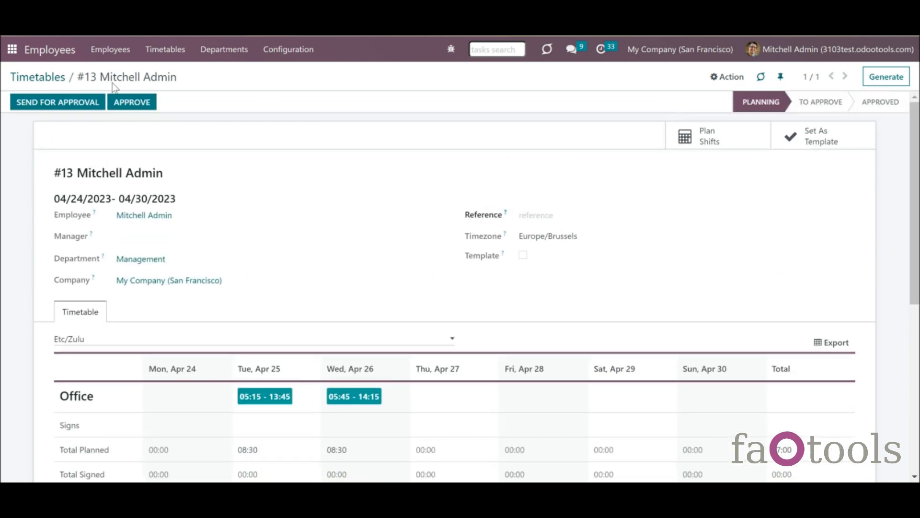
Remove the This Week filter from the timetable list and review the approved Professional Services timetable for 04/17/2023–04/23/2023.
left_click(38, 78)
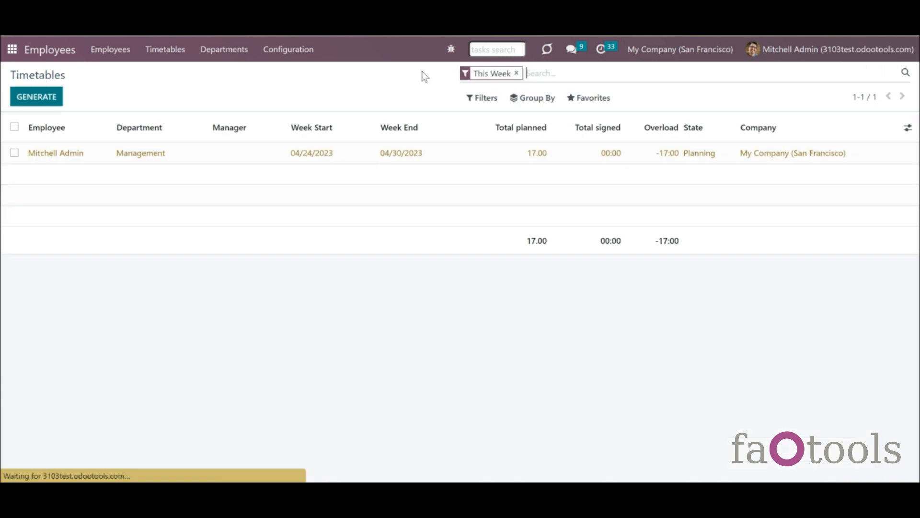
left_click(516, 73)
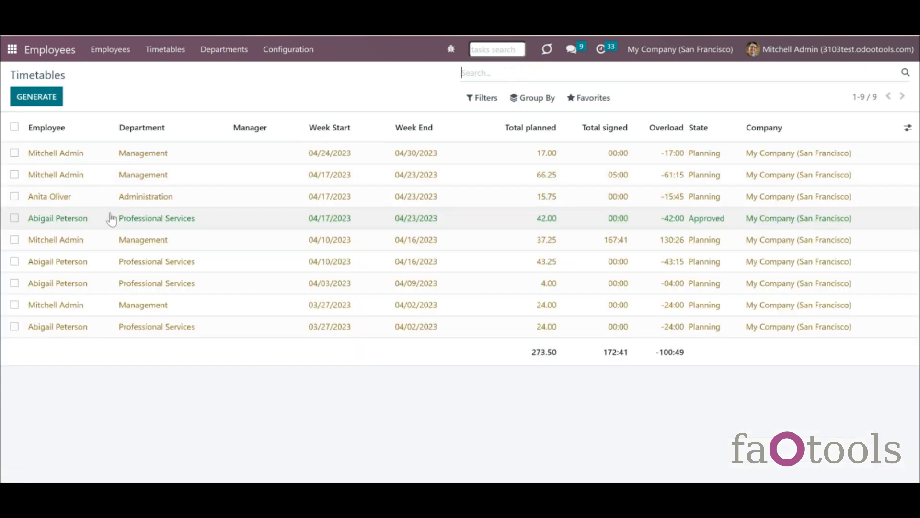
left_click(540, 225)
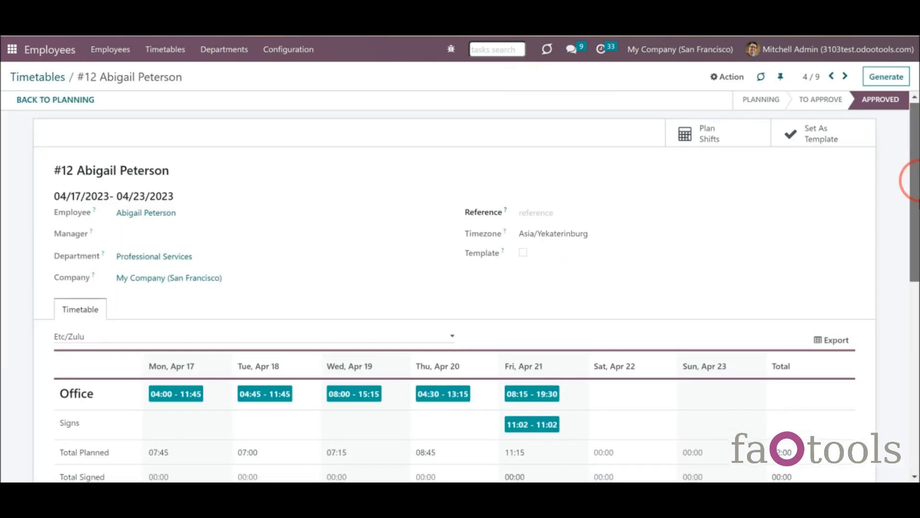
scroll(918, 181, "down", 5)
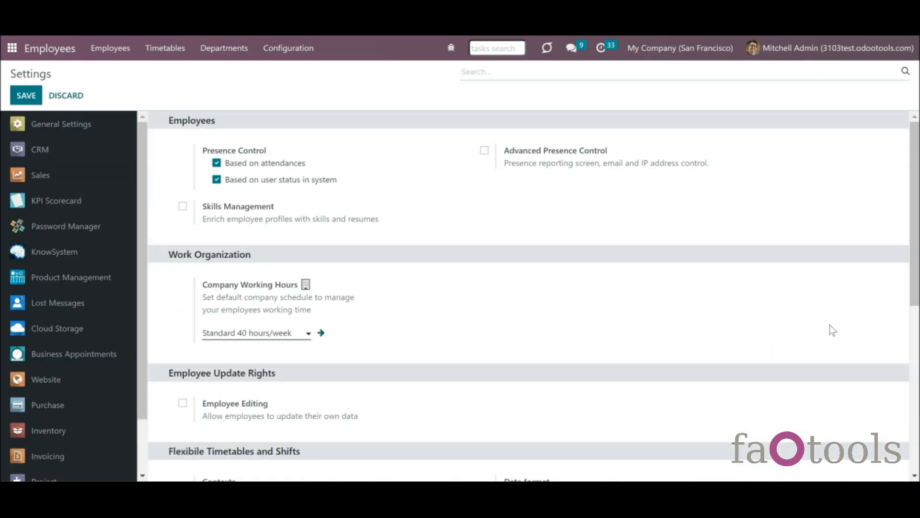
Review the Flexible Timetables and Shifts section of the Employees settings.
scroll(910, 350, "down", 6)
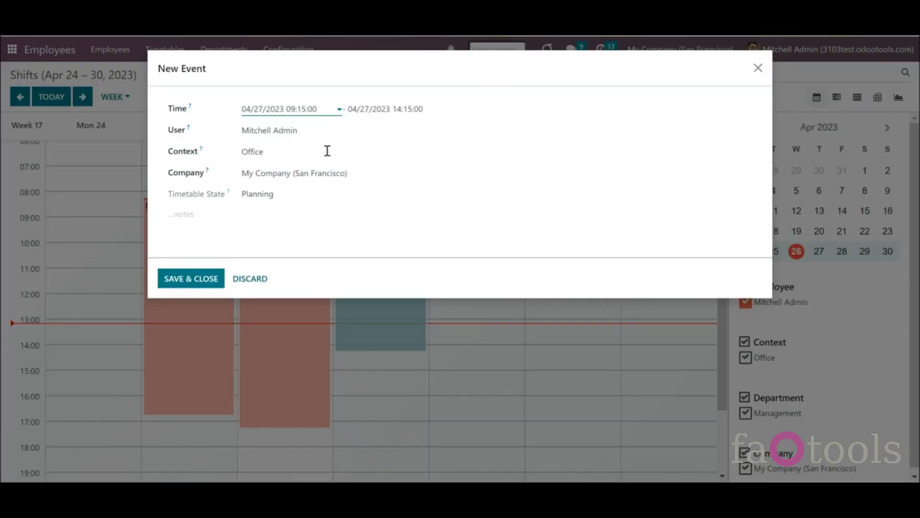
Check the context options offered for the new April 27 shift and discard the shift.
left_click(327, 151)
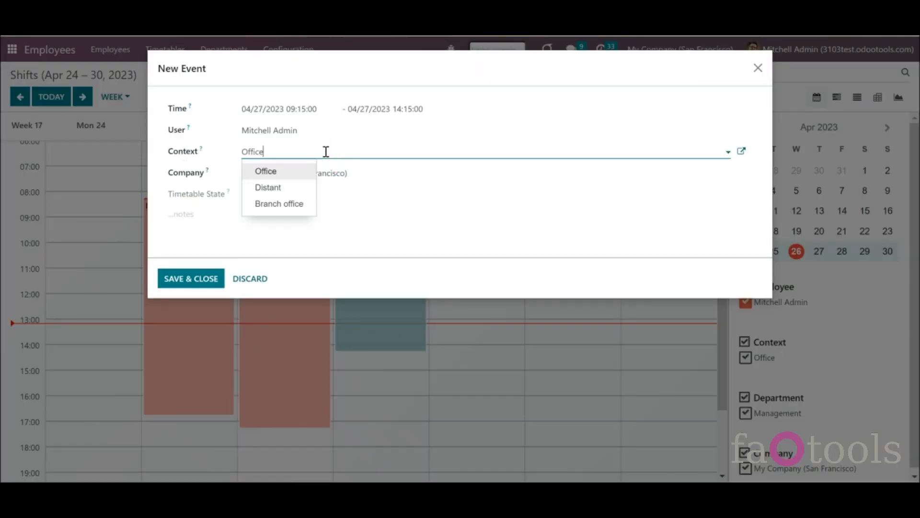
left_click(251, 277)
left_click(251, 278)
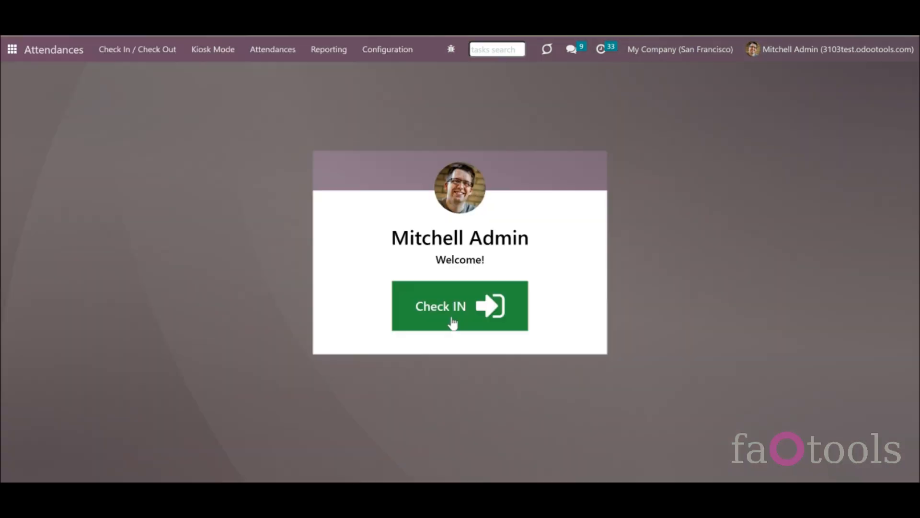
Check in to attendance with the Distant context and close the welcome message.
left_click(450, 319)
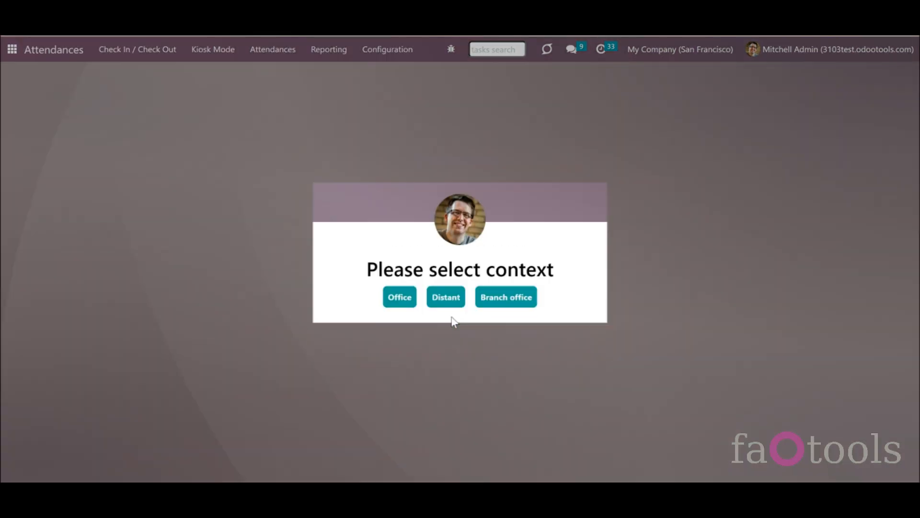
left_click(448, 285)
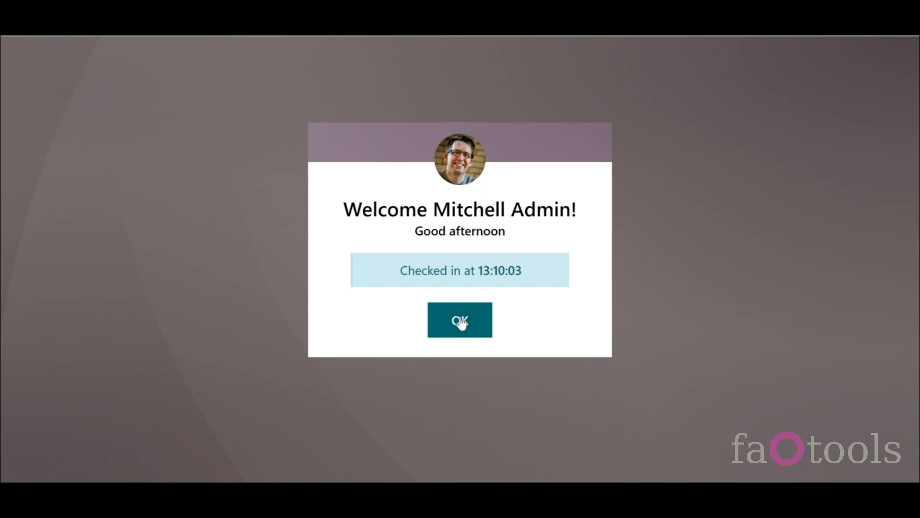
left_click(460, 322)
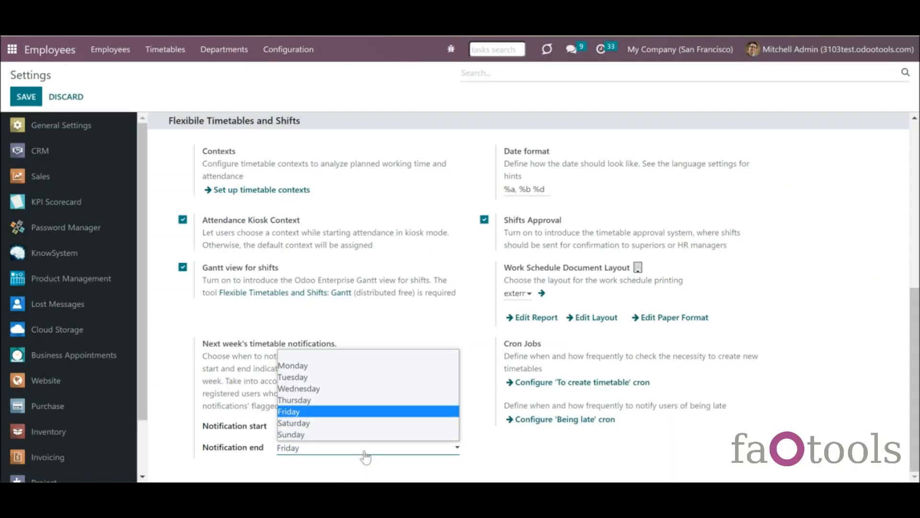
Check the weekday options for the end of next week's timetable notifications.
left_click(365, 456)
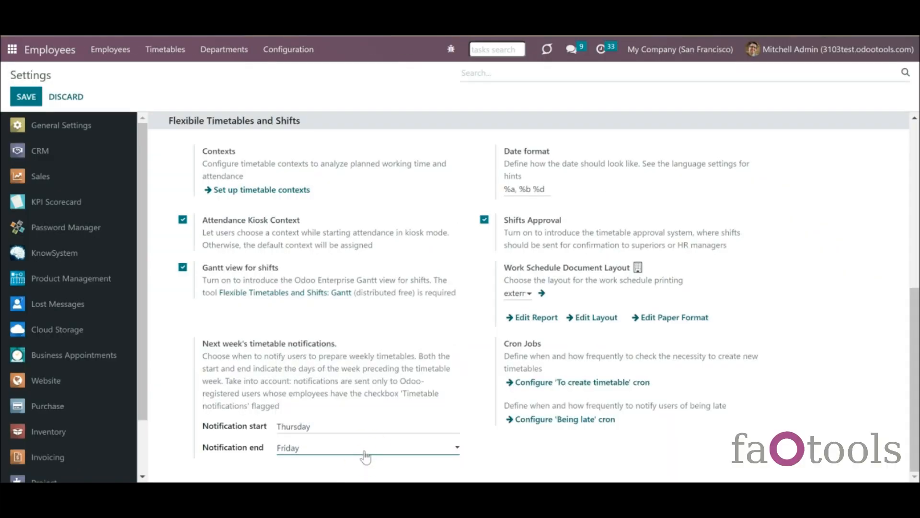
Open the first listed employee's profile and enable Being Late Notifications in its Flexible Timetables section.
left_click(124, 57)
left_click(123, 72)
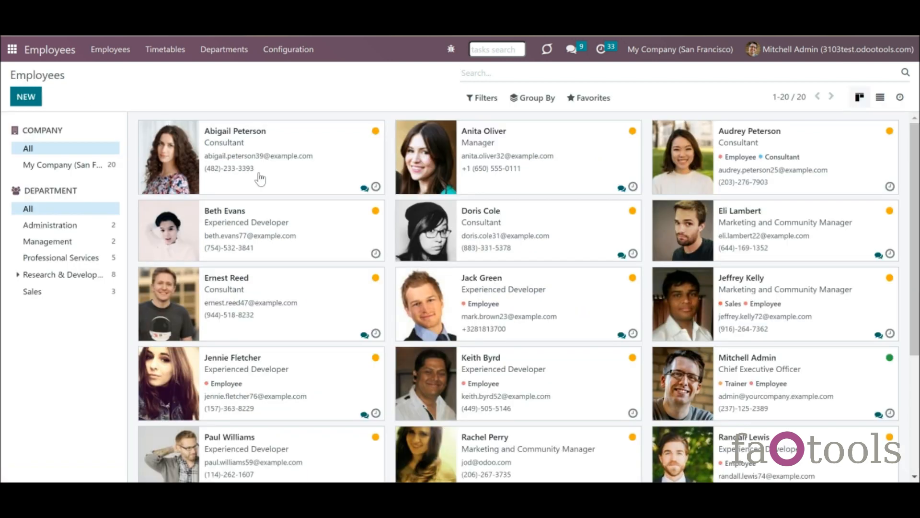
left_click(288, 173)
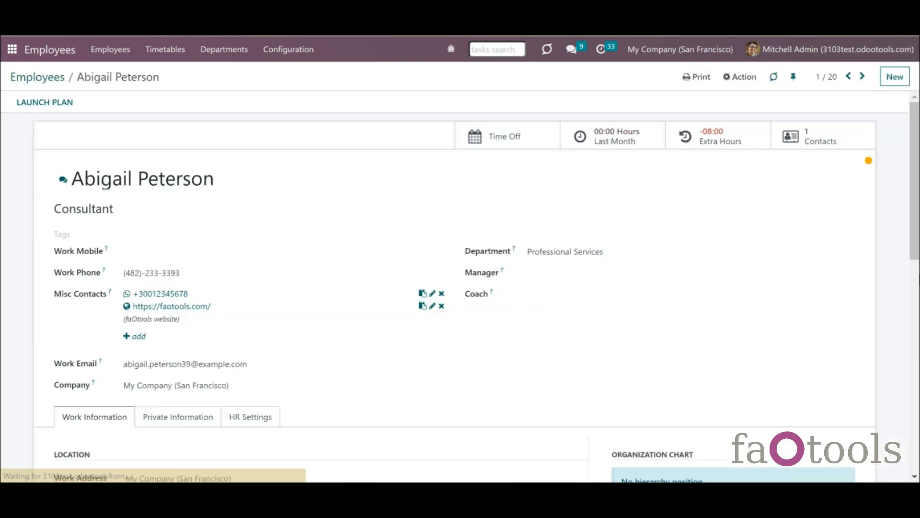
left_click(914, 277)
left_click_drag(917, 277, 917, 438)
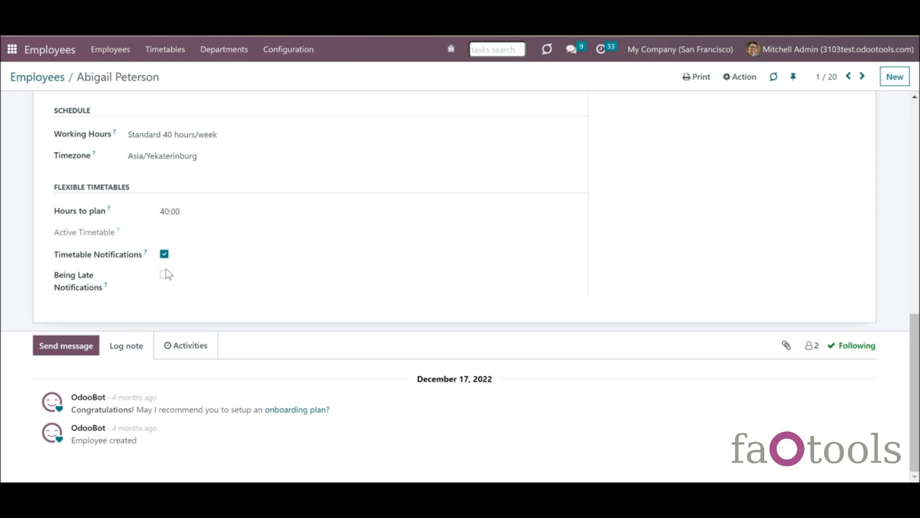
left_click(165, 275)
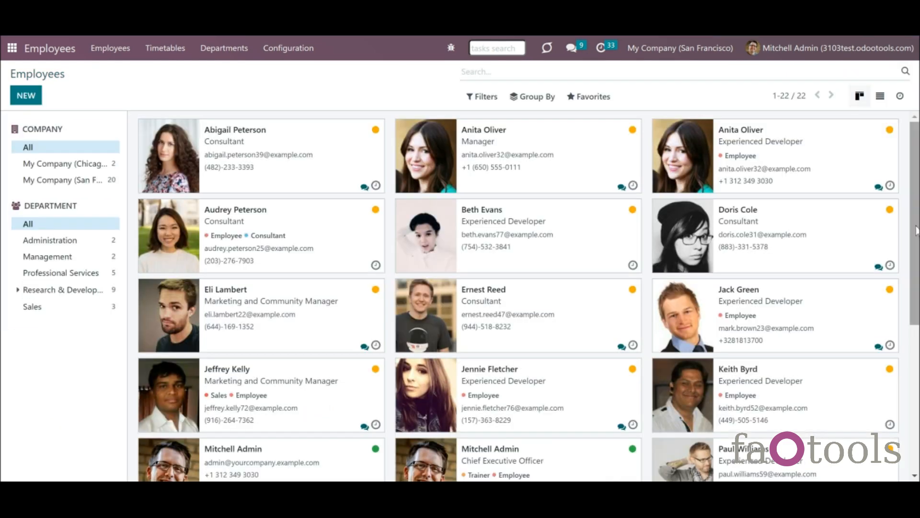
Open the shifts calendar for Apr 17–23, 2023 and review the details of Wednesday's Distant shift.
left_click_drag(917, 210, 918, 327)
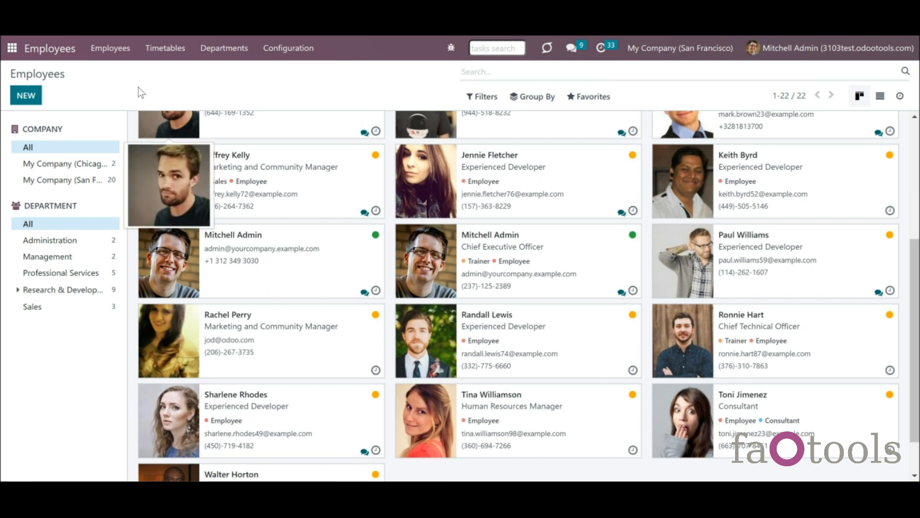
left_click(152, 50)
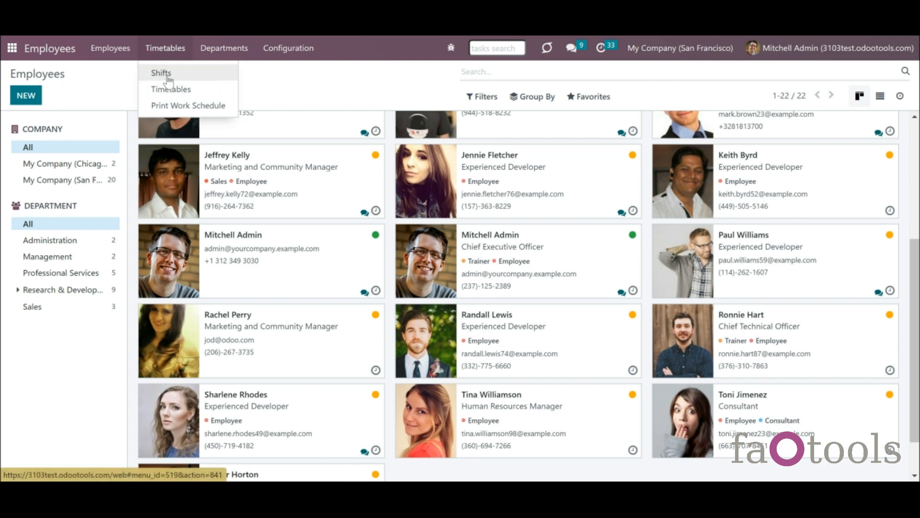
left_click(166, 75)
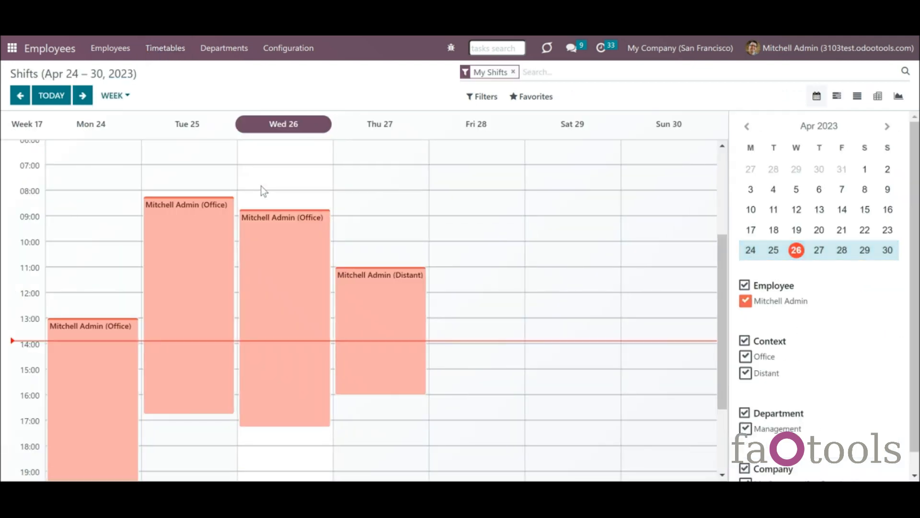
left_click(20, 96)
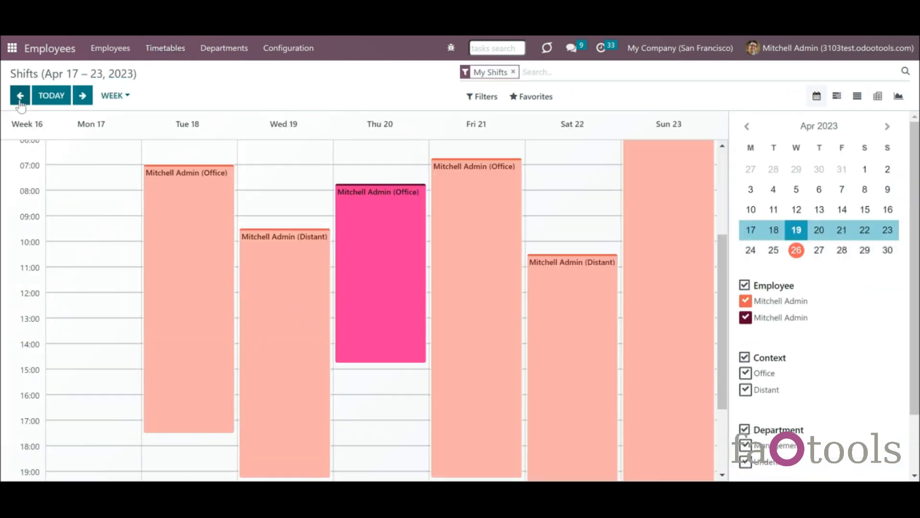
left_click(372, 272)
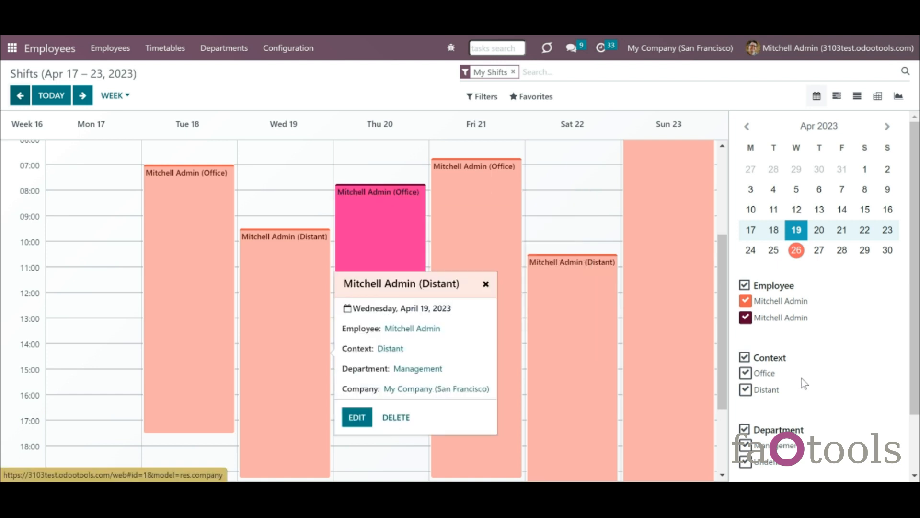
scroll(911, 352, "down", 2)
left_click_drag(919, 353, 919, 357)
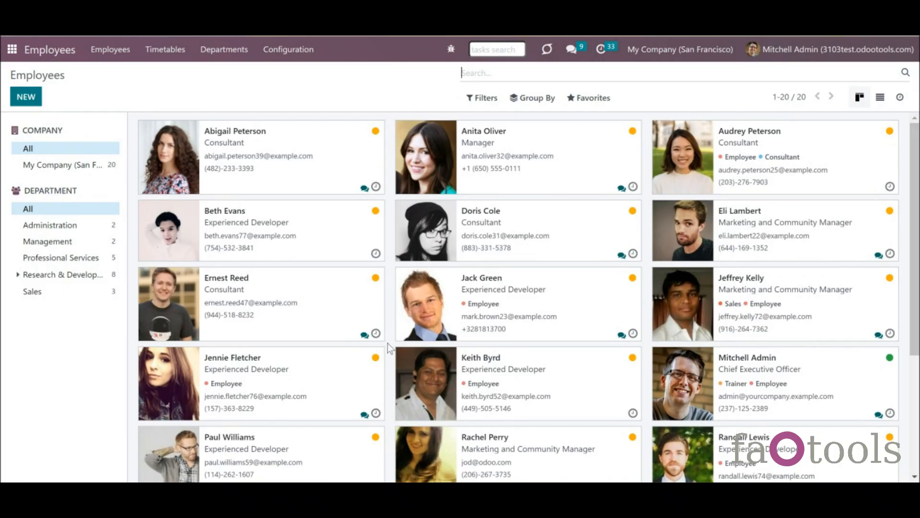
Look through the employee list and open the calendar of shifts for the current week.
scroll(913, 275, "down", 3)
left_click_drag(918, 274, 918, 288)
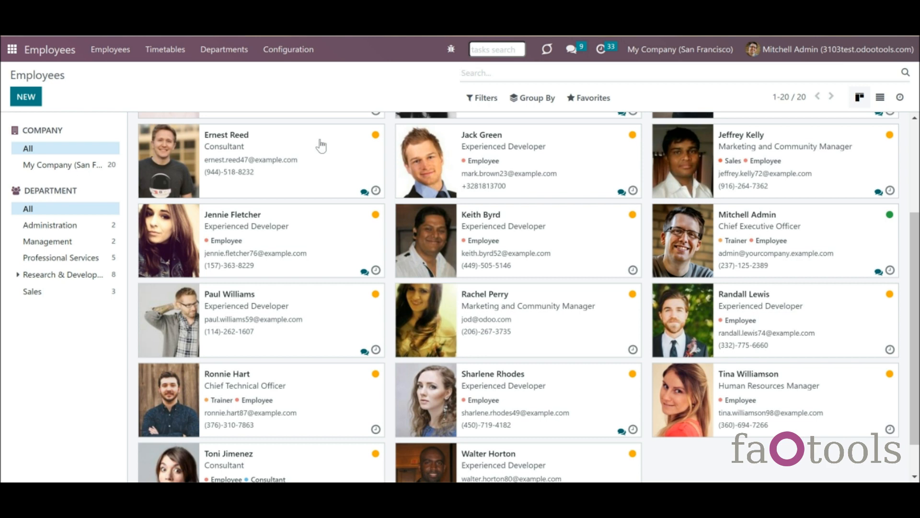
left_click(183, 62)
left_click(191, 75)
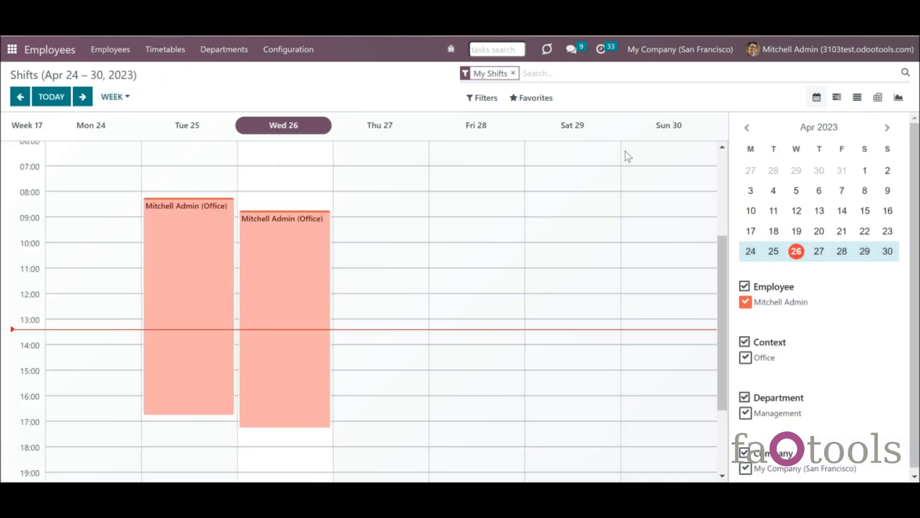
Review the shifts in the Gantt, list and pivot views and return to the calendar view.
left_click(837, 97)
left_click(858, 101)
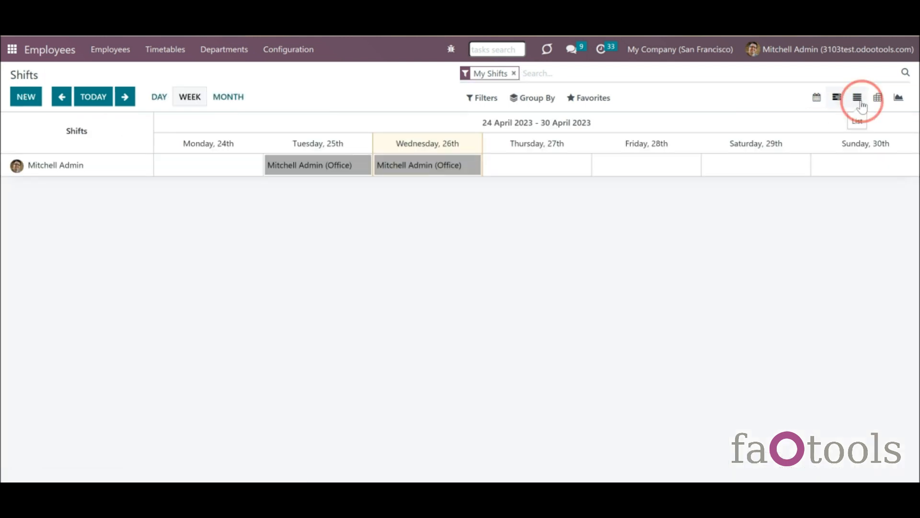
left_click(876, 102)
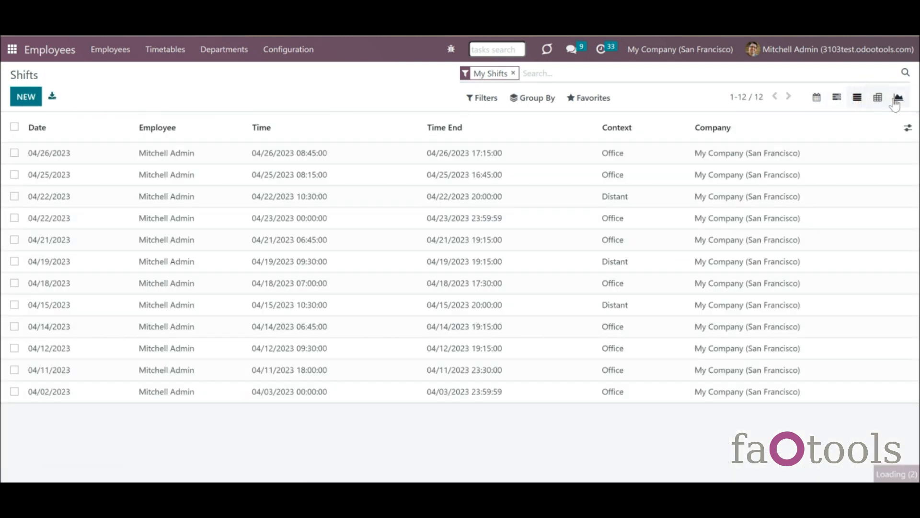
left_click(817, 102)
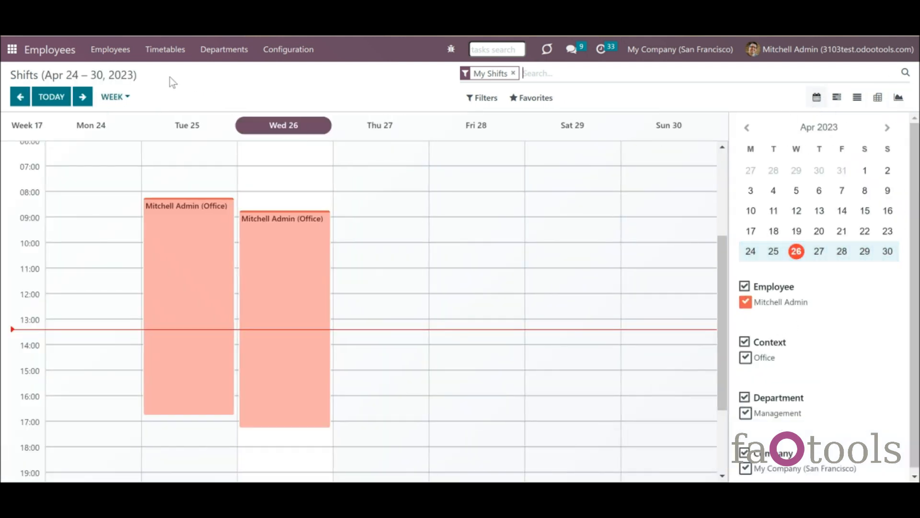
left_click(170, 53)
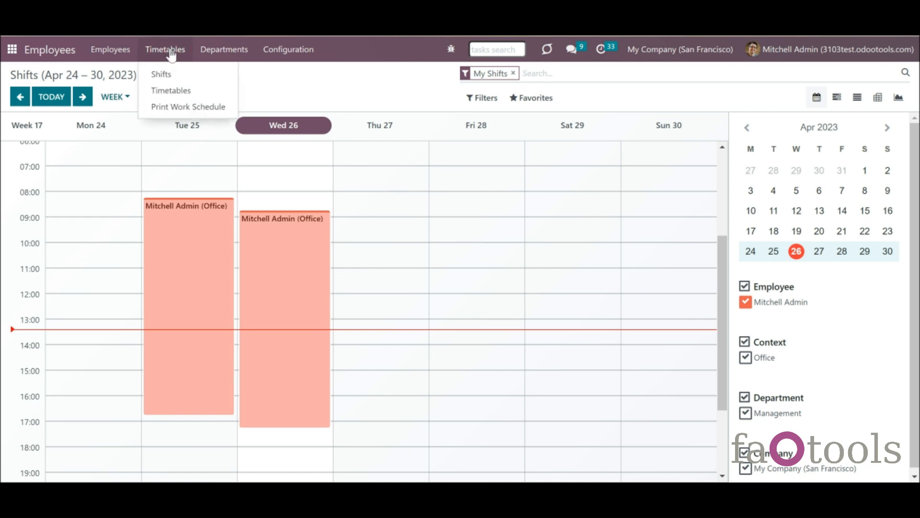
left_click(318, 85)
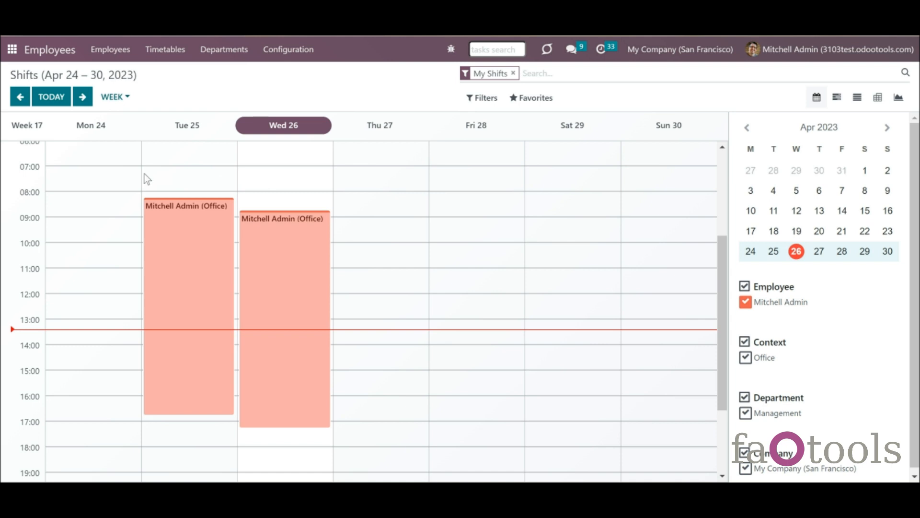
Create an Office shift on Monday, Apr 24, from 07:15 to 14:30, check its fields and save it.
left_click_drag(120, 178, 126, 353)
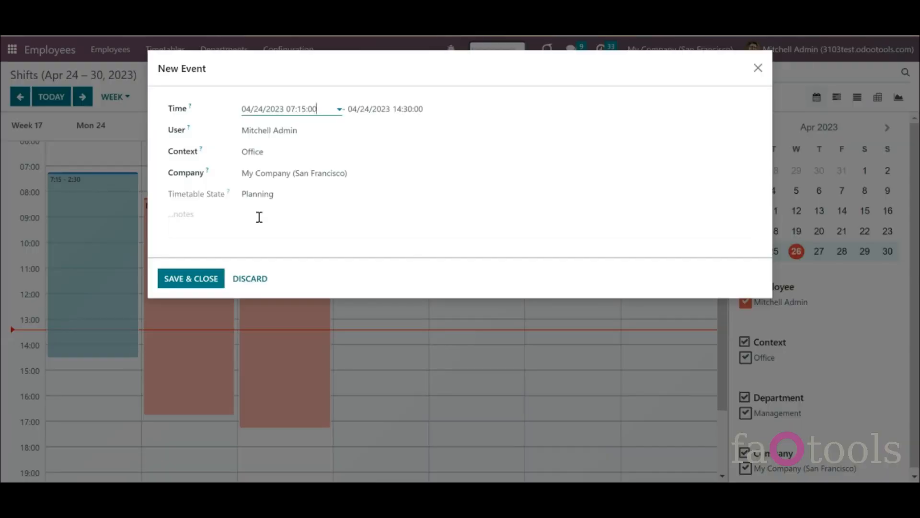
left_click(421, 110)
left_click(422, 112)
left_click(337, 129)
left_click(337, 129)
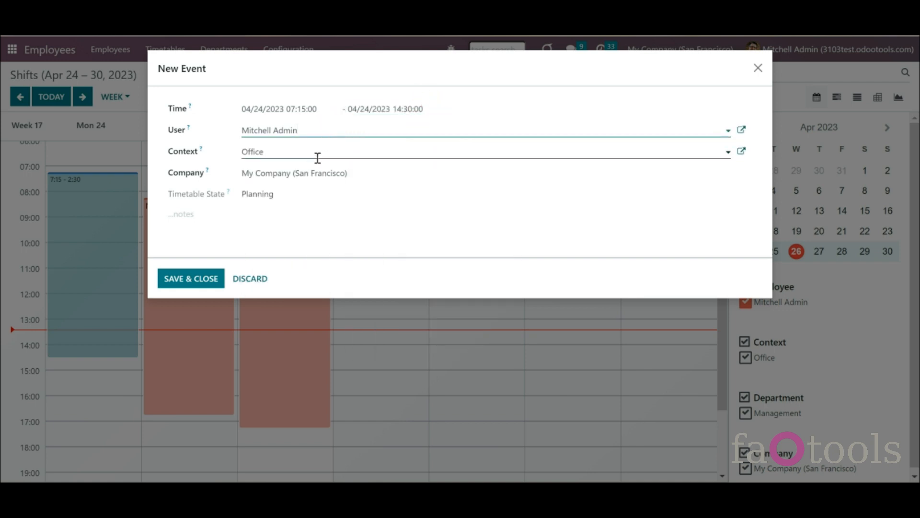
left_click(317, 172)
left_click(318, 173)
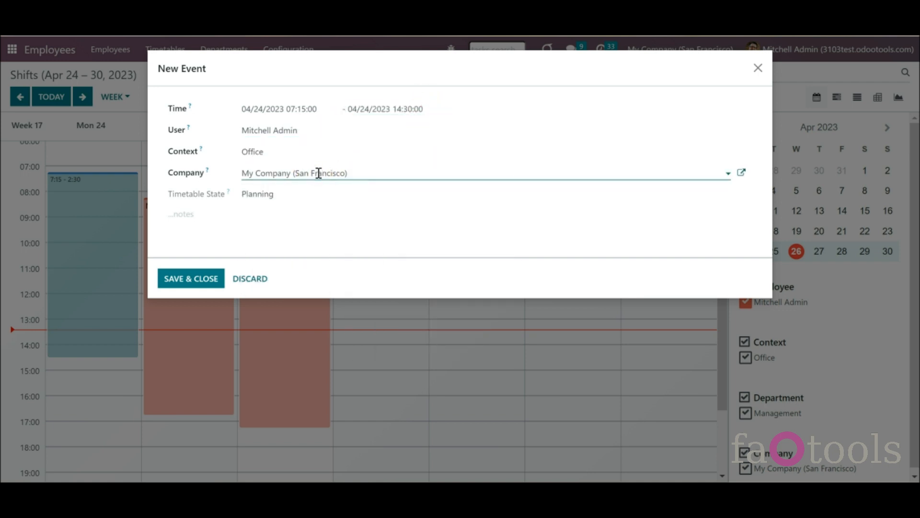
left_click(355, 221)
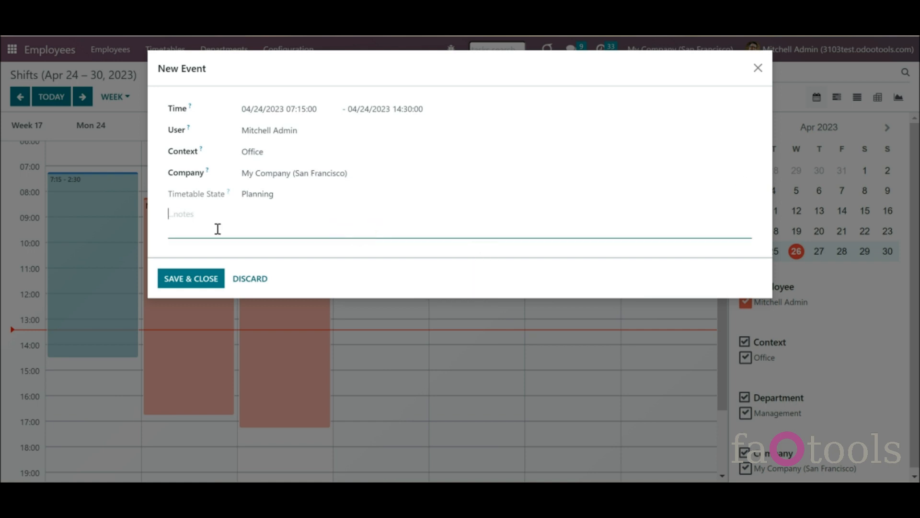
left_click(201, 280)
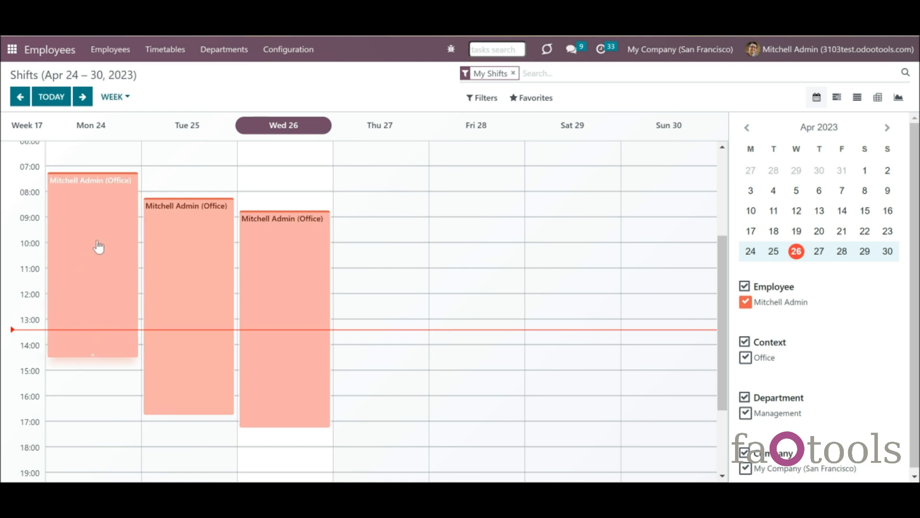
Move Monday's Office shift to 13:00–20:15 and check its details without saving further changes.
left_click_drag(100, 229, 113, 374)
left_click_drag(724, 352, 725, 400)
left_click(126, 328)
left_click(163, 382)
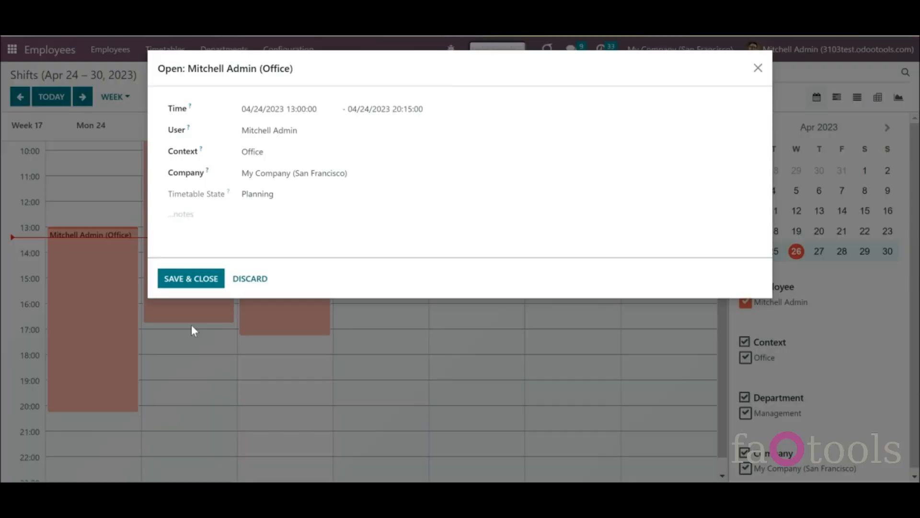
left_click(300, 113)
left_click(282, 342)
left_click(318, 290)
left_click(256, 282)
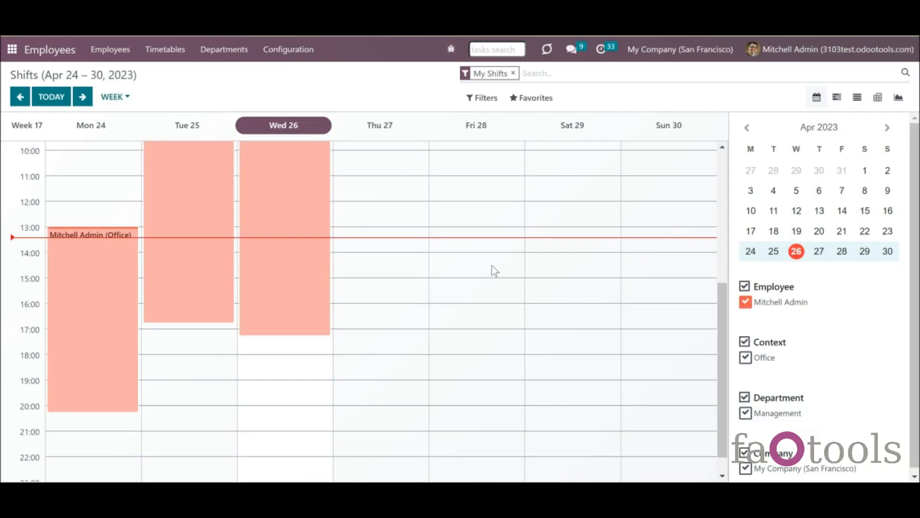
Create a shift on Thursday, Apr 27, from 11:00 to 16:00 with the Distant context and save it.
left_click_drag(340, 183, 387, 301)
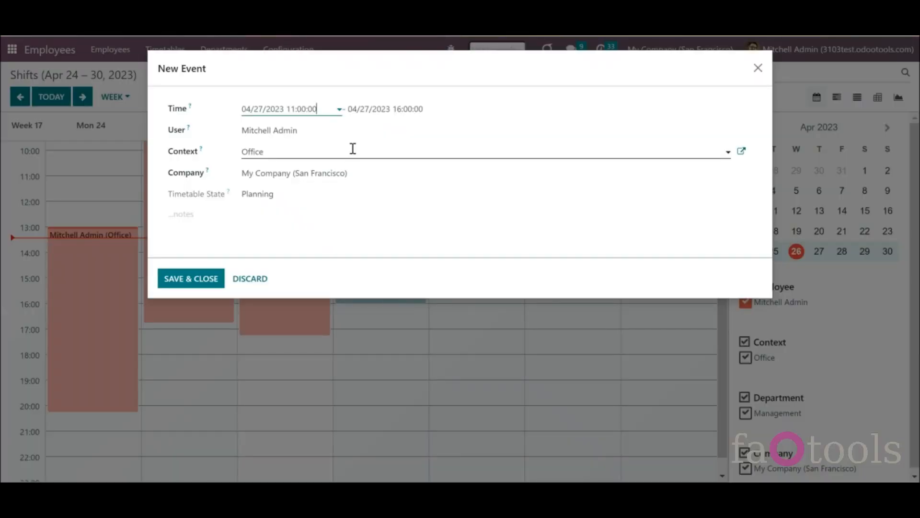
left_click(353, 152)
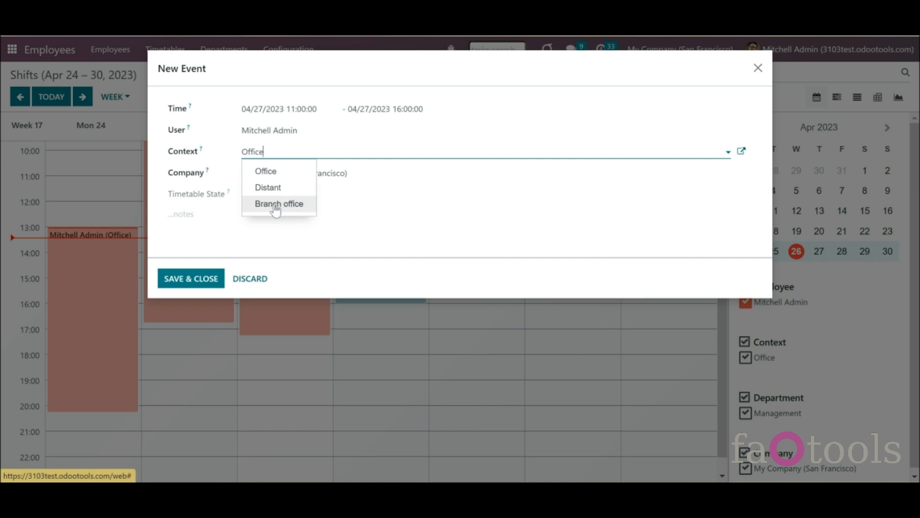
left_click(280, 187)
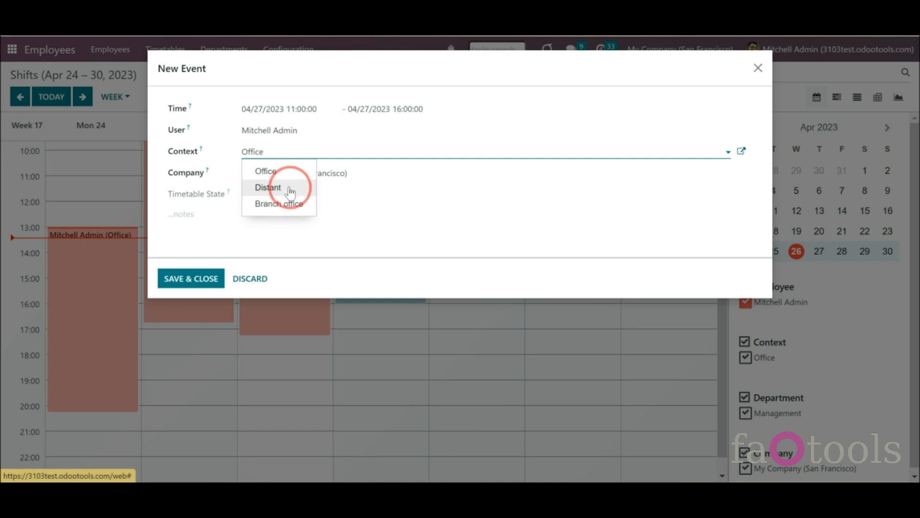
left_click(216, 280)
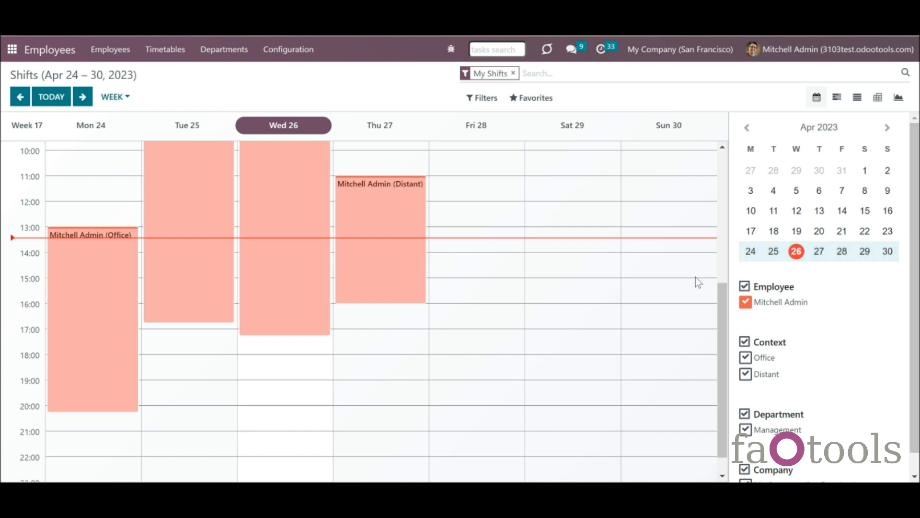
left_click_drag(726, 298, 727, 271)
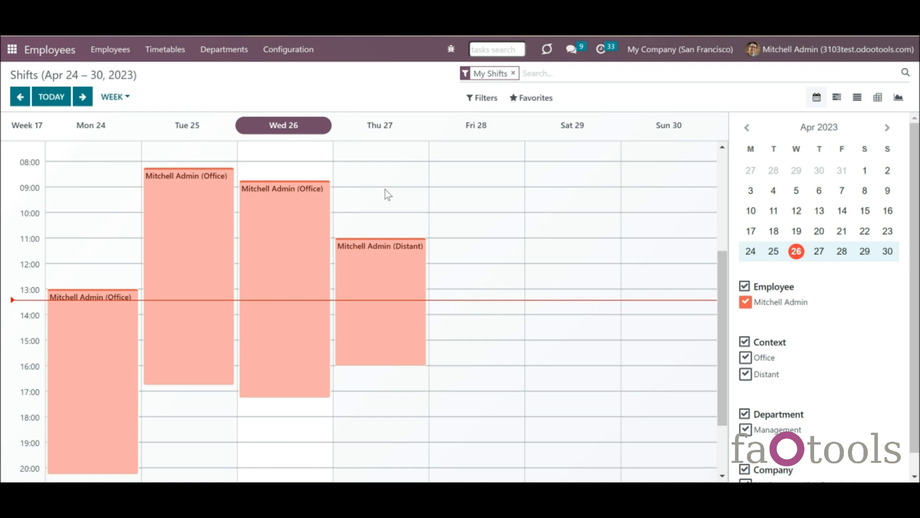
Open the timetable contexts setup from the Flexible Timetables and Shifts section of the Employees settings.
left_click(303, 53)
left_click(307, 77)
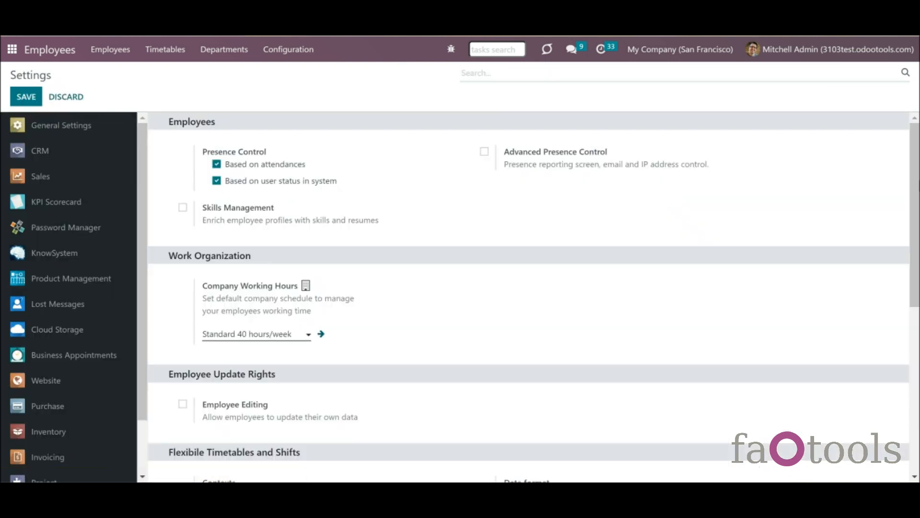
scroll(913, 182, "down", 5)
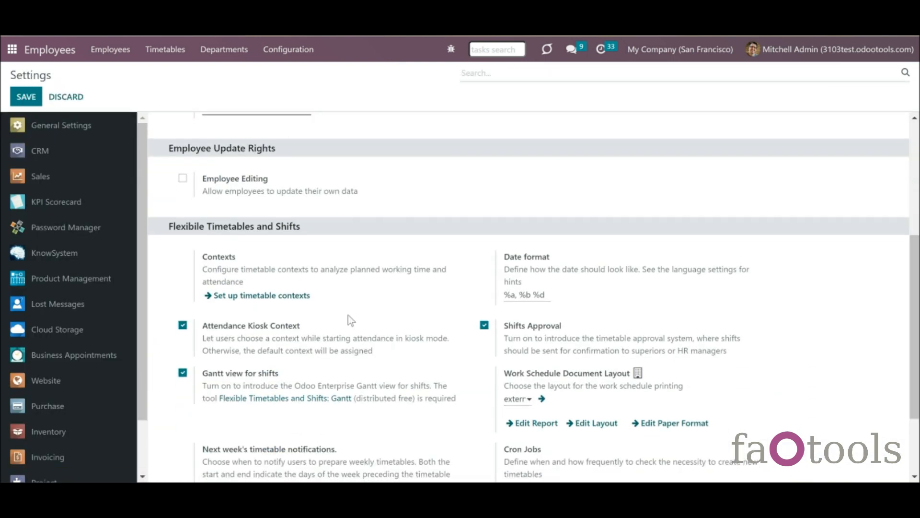
left_click(271, 297)
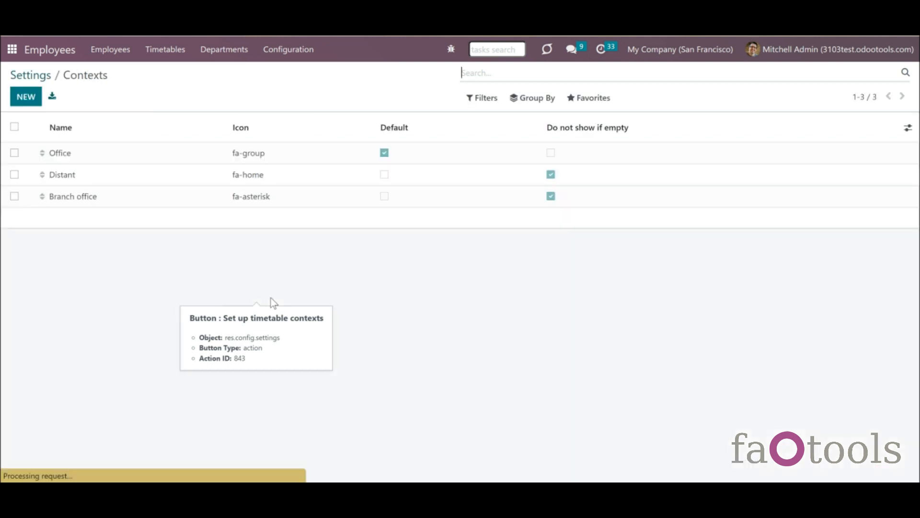
Create a working context named Office West with Do not show if empty enabled and save it.
left_click(26, 96)
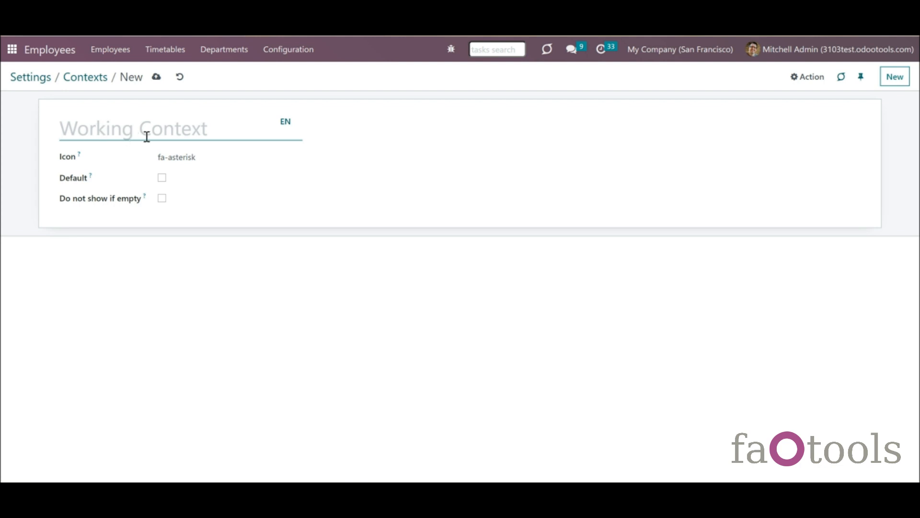
type("Offi")
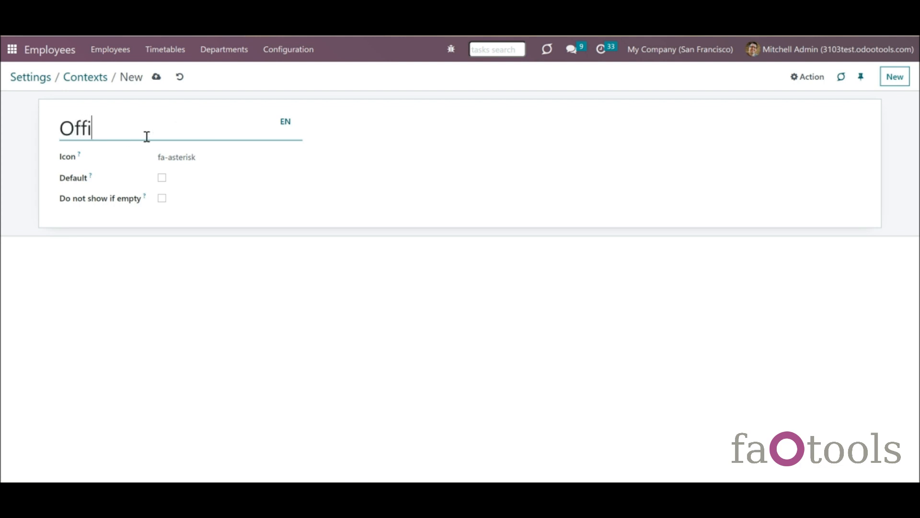
type("ce West")
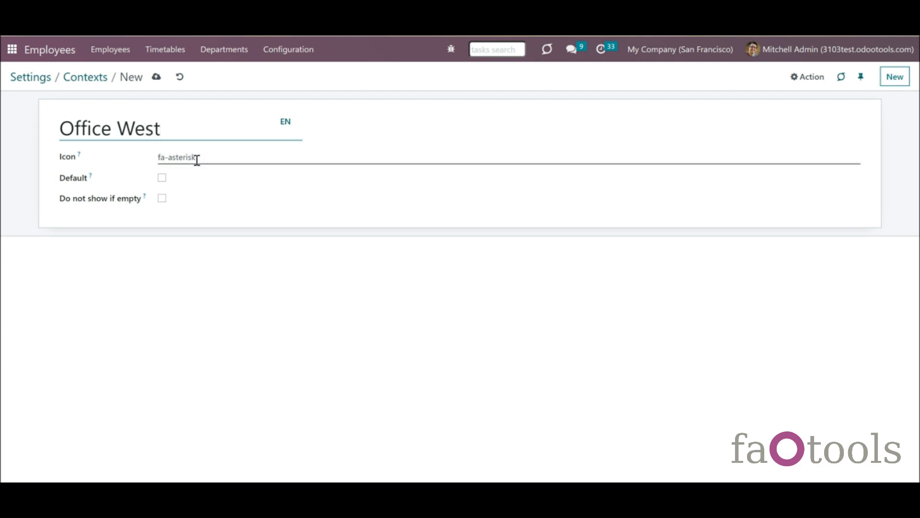
left_click(162, 200)
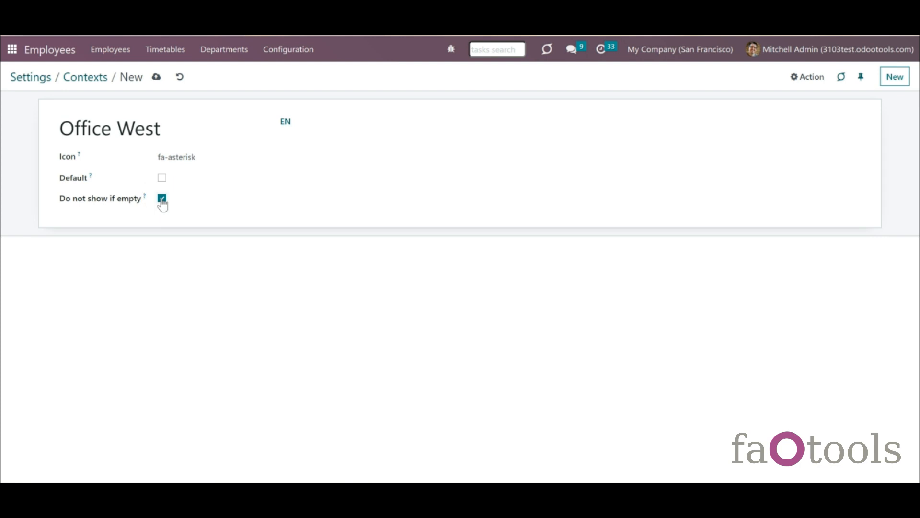
left_click(157, 82)
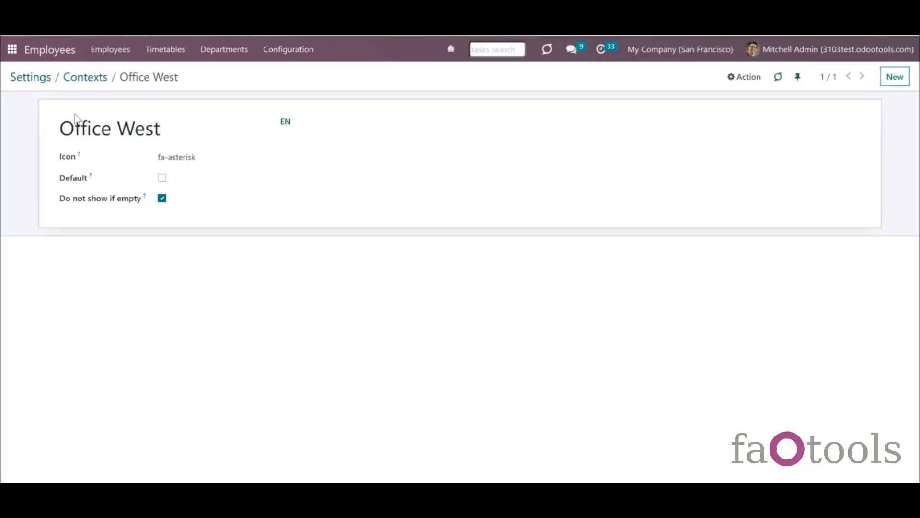
Open the Management employee's timetable for 04/24/2023–04/30/2023 and examine its planned, signed and overload hours per context.
left_click(165, 53)
left_click(181, 90)
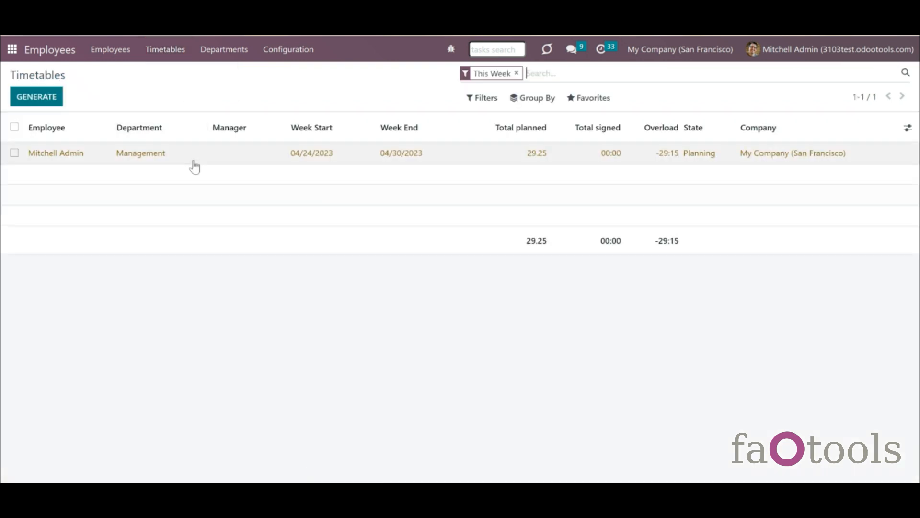
left_click(194, 161)
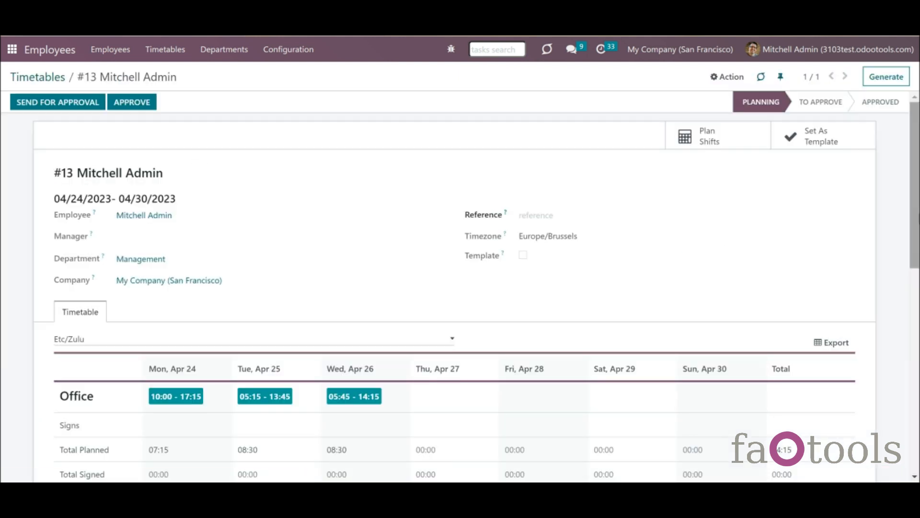
scroll(913, 214, "down", 2)
scroll(911, 213, "down", 2)
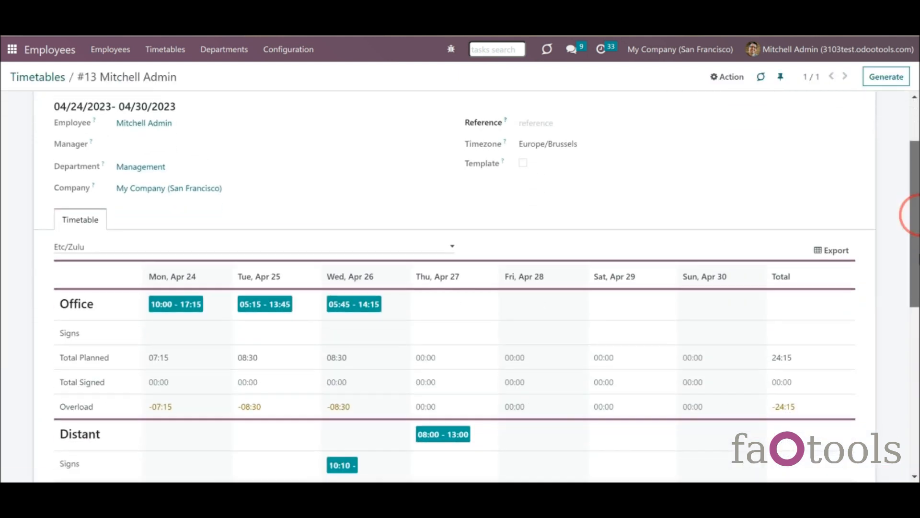
scroll(911, 214, "down", 1)
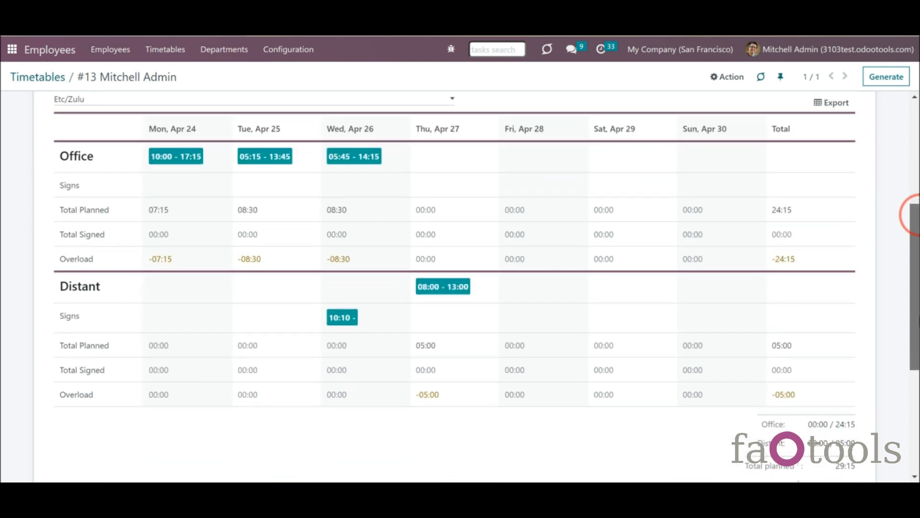
scroll(914, 214, "up", 1)
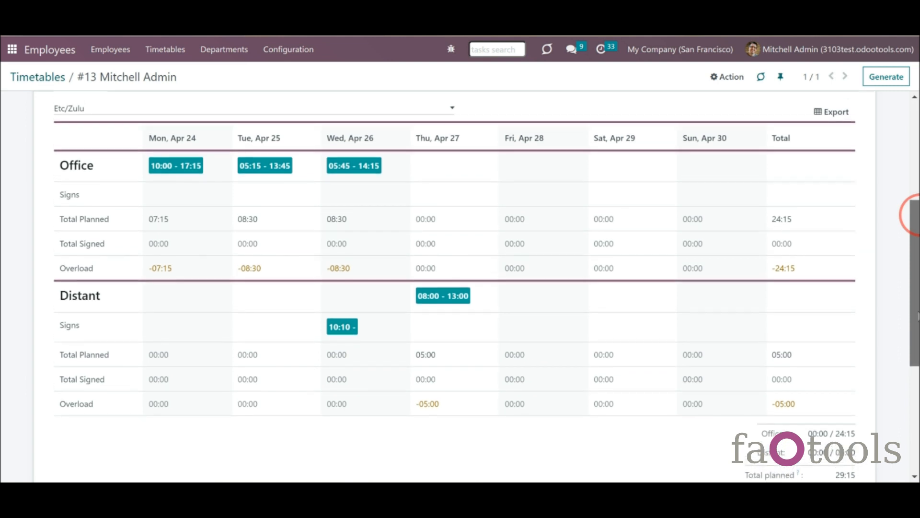
left_click_drag(916, 313, 914, 296)
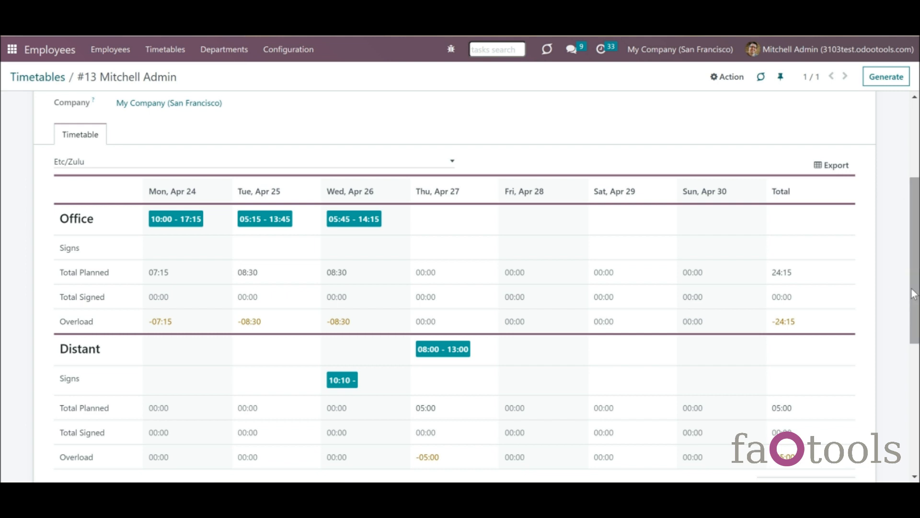
Remove the This Week filter from the timetables and review the Administration employee's timetable for 04/17/2023–04/23/2023.
left_click(30, 77)
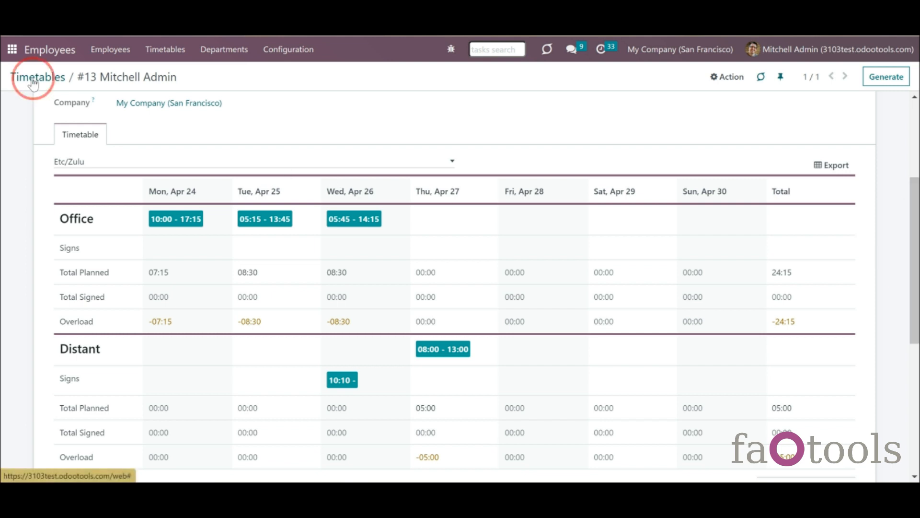
left_click(517, 74)
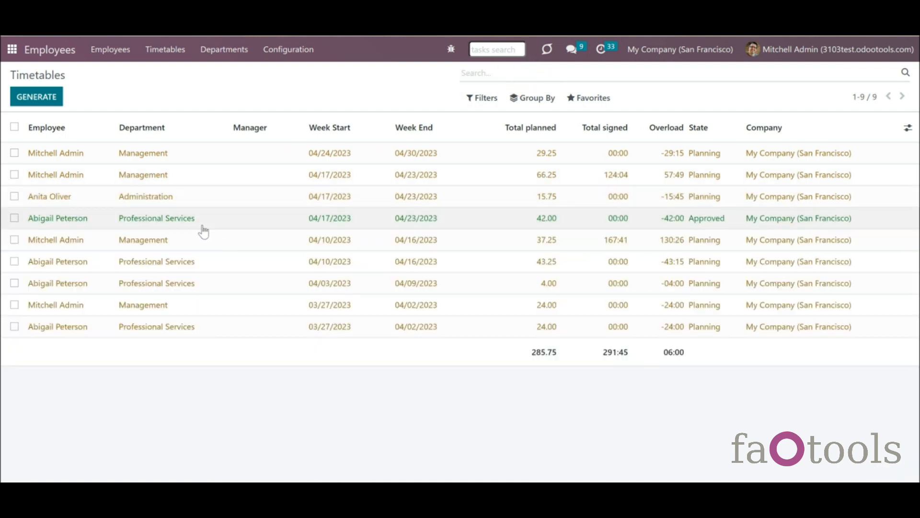
left_click(201, 206)
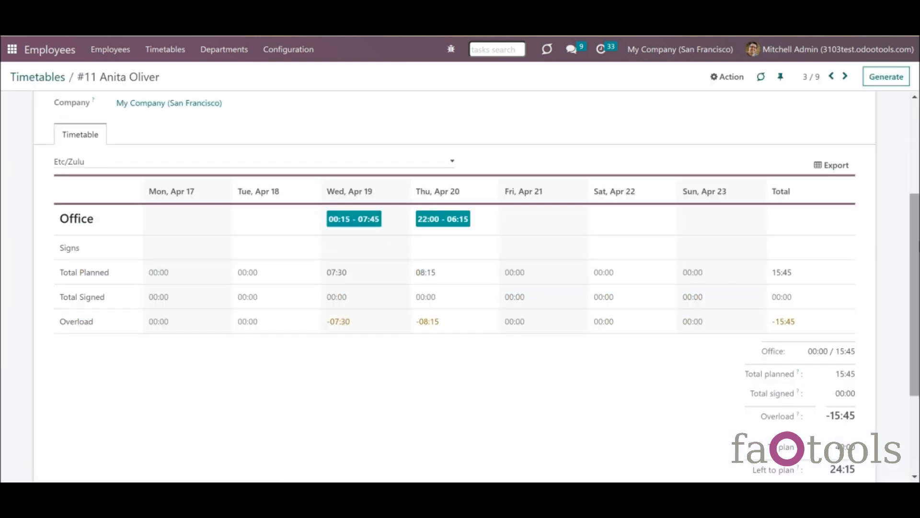
scroll(913, 242, "down", 2)
scroll(913, 242, "up", 3)
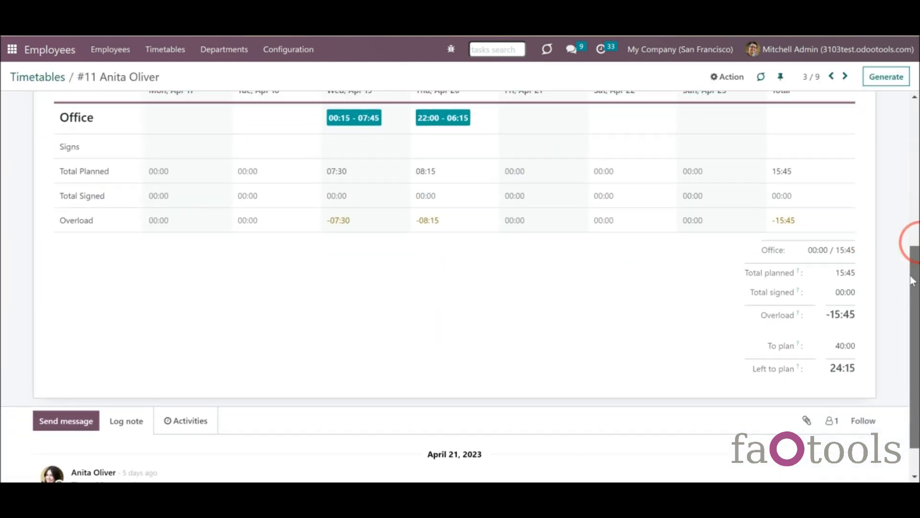
scroll(906, 224, "up", 2)
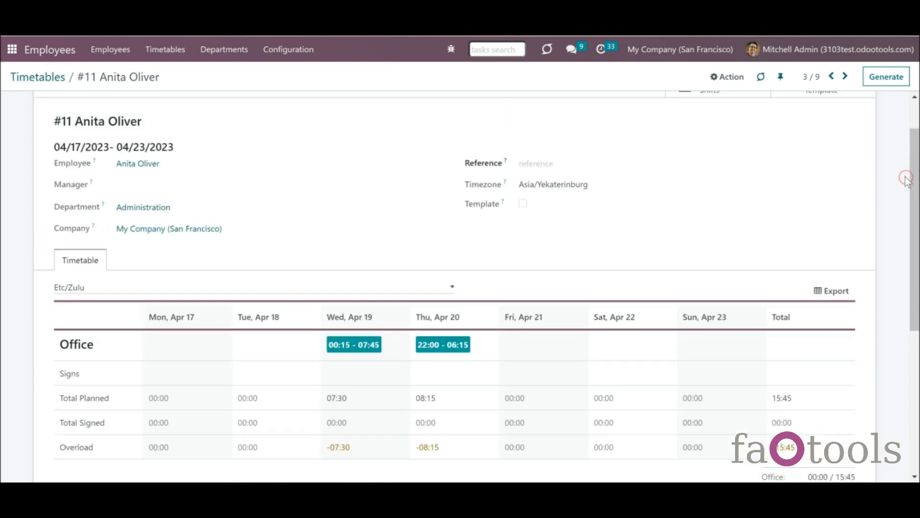
Open the first listed employee's profile and review the hours to plan in its Flexible Timetables section.
left_click(111, 54)
left_click(119, 74)
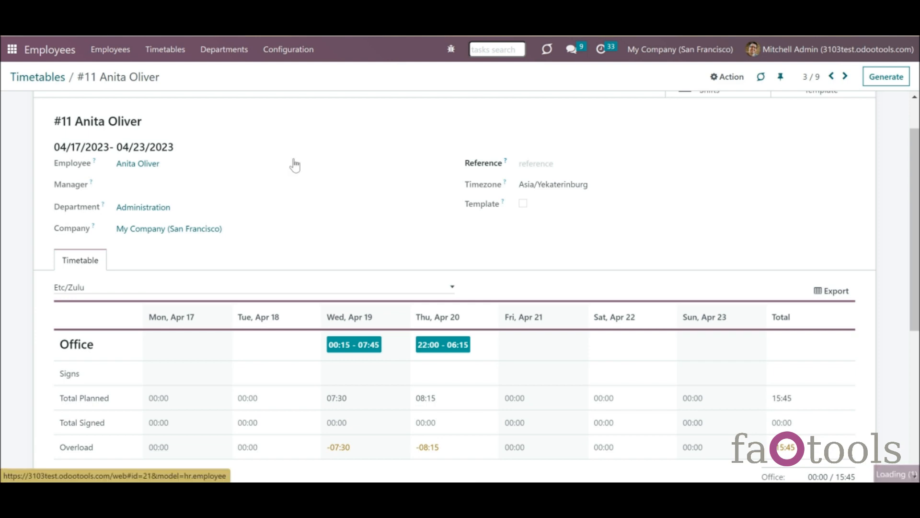
left_click(183, 182)
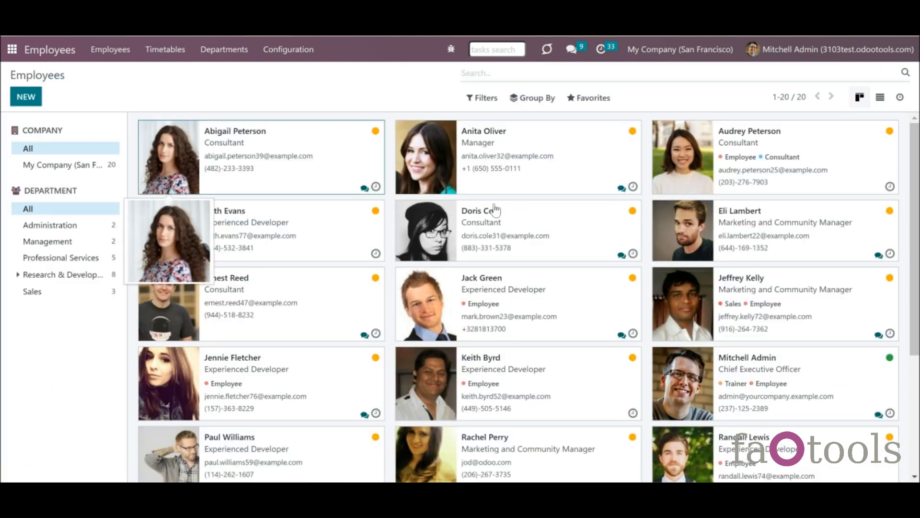
left_click(911, 307)
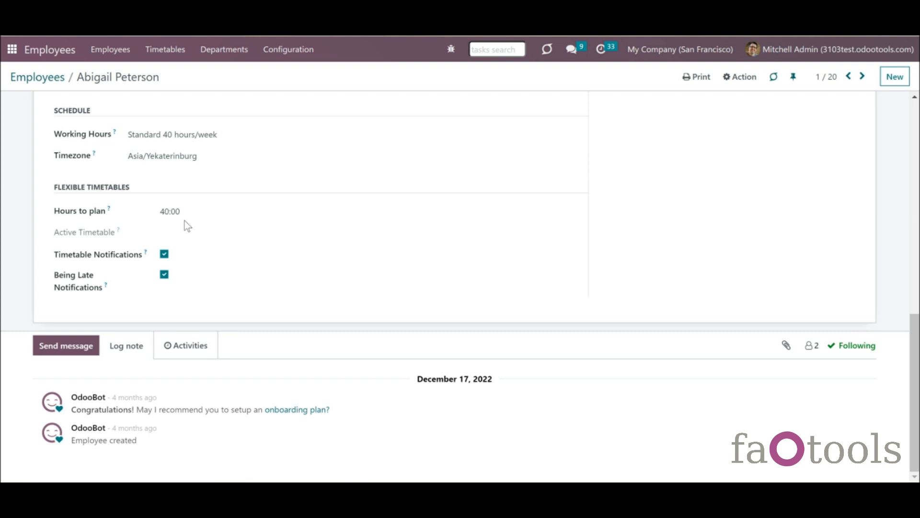
Open this week's Management employee timetable, enter the manager's title and first name as its reference, and save it.
left_click(167, 55)
left_click(171, 91)
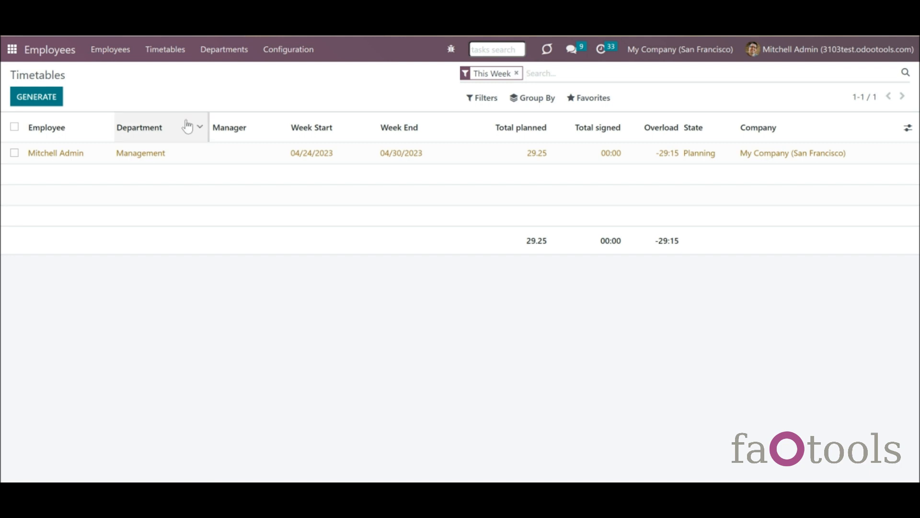
left_click(272, 163)
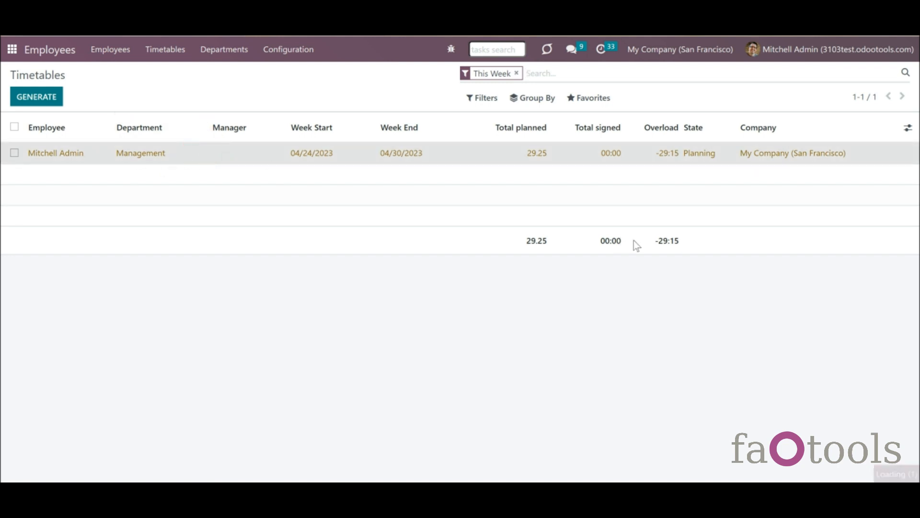
left_click(643, 211)
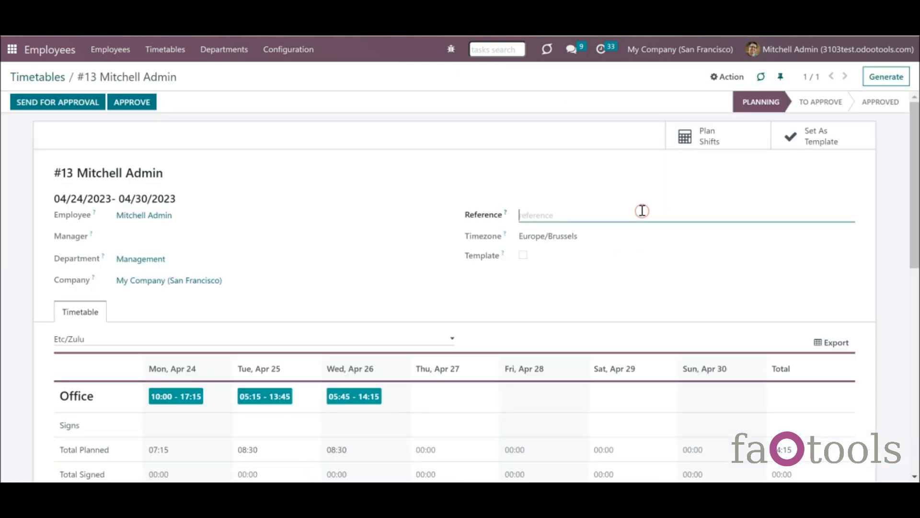
type("Manager Mitchell")
left_click(176, 201)
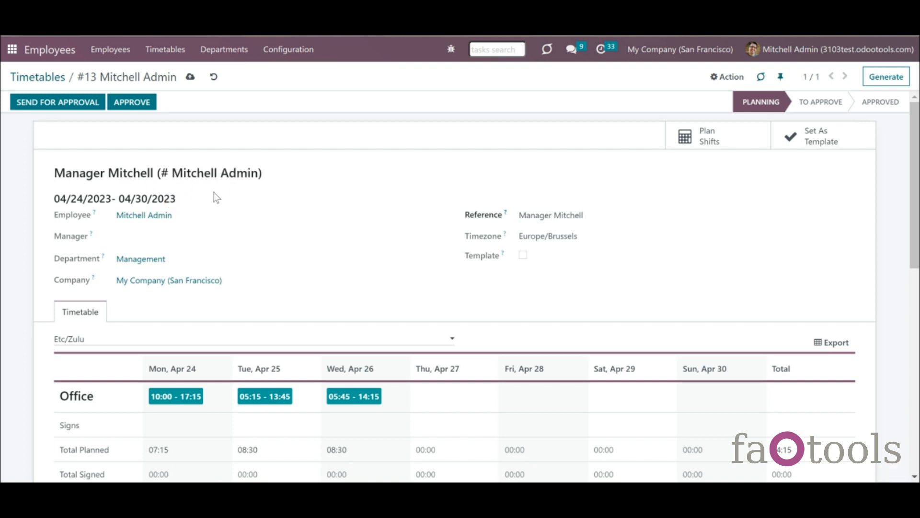
left_click(190, 76)
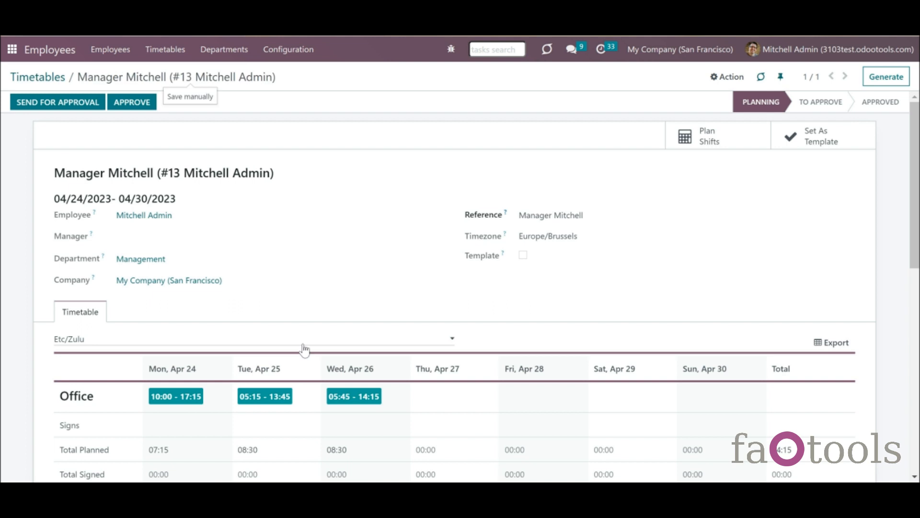
Set the date format in the Flexible Timetables and Shifts settings to %b, %a %d.
left_click_drag(914, 223, 913, 256)
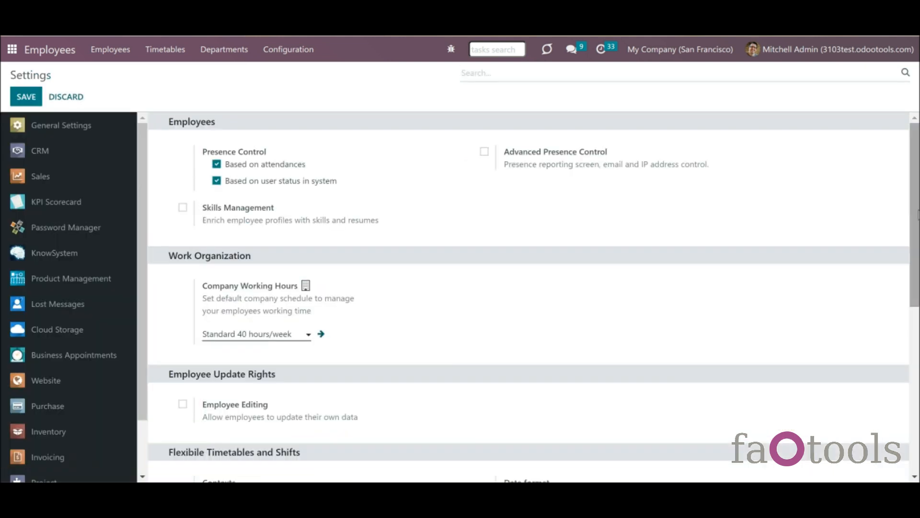
left_click_drag(914, 187, 914, 211)
scroll(639, 272, "down", 2)
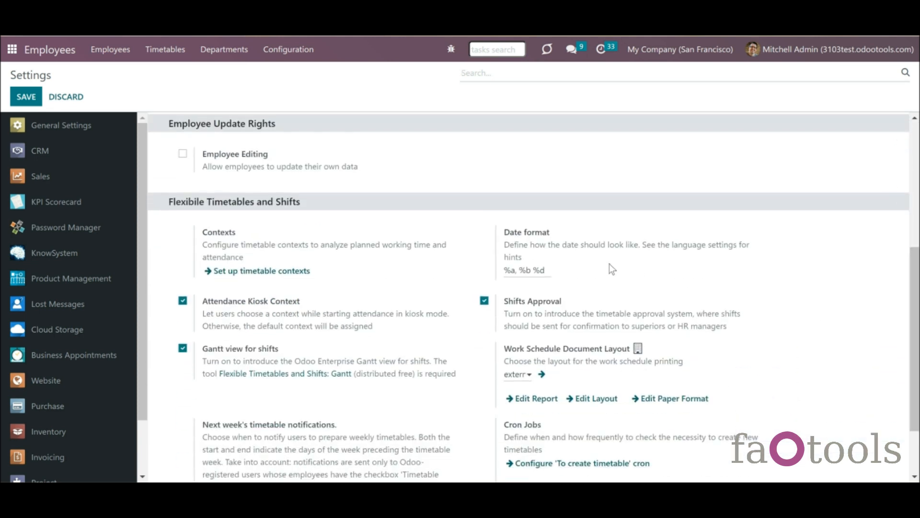
left_click(522, 271)
type("%b,")
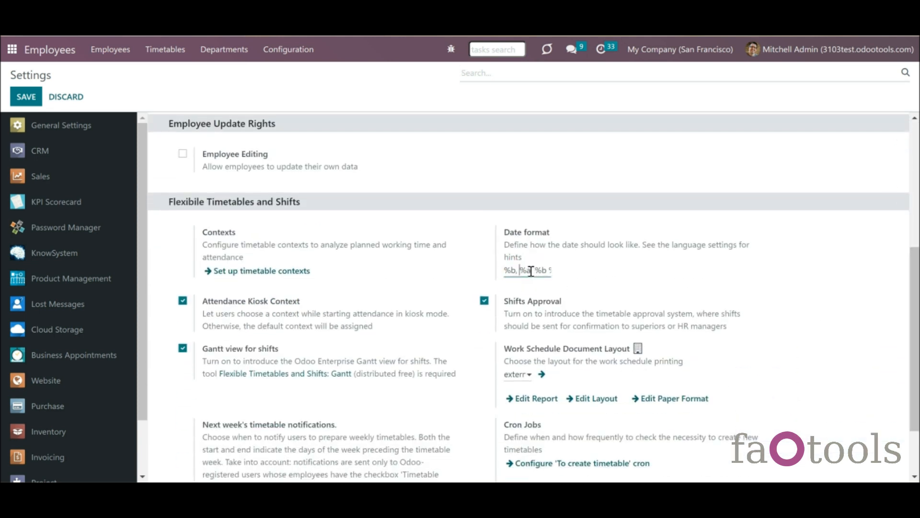
left_click(546, 270)
key("BackSpace")
key("BackSpace")
key("BackSpace")
key("BackSpace")
Open the English (US) entry in the languages list to look up its date format hints.
left_click(33, 123)
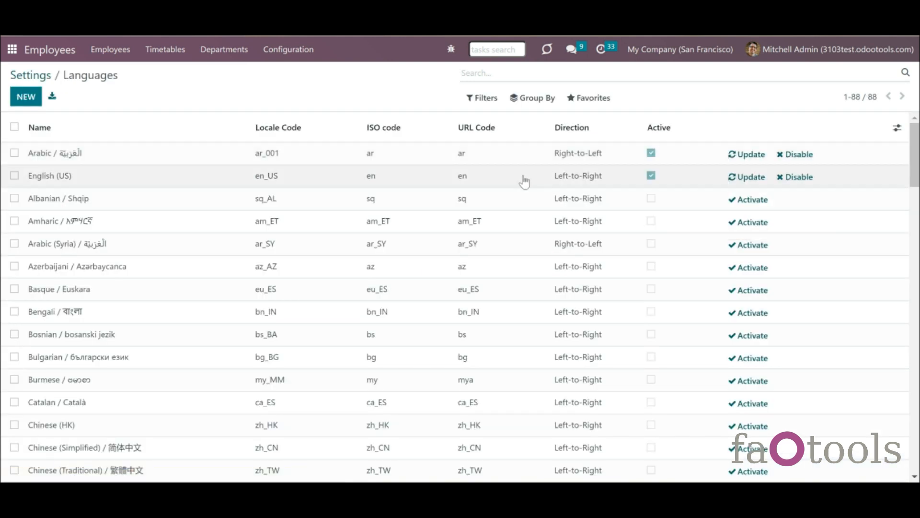
left_click(525, 179)
scroll(908, 264, "down", 1)
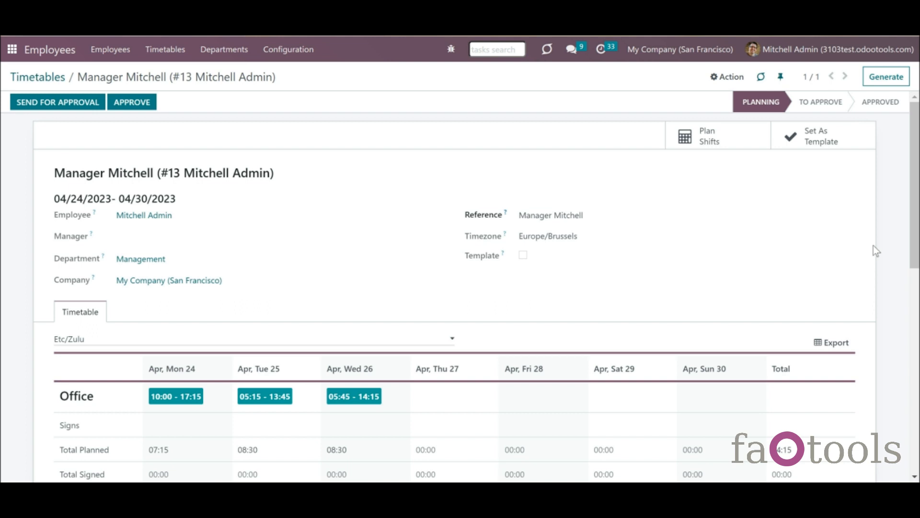
Switch the timezone of the 04/24/2023–04/30/2023 timetable's shift grid to Etc/Greenwich, and finally to Etc/GMT-13.
left_click(910, 212)
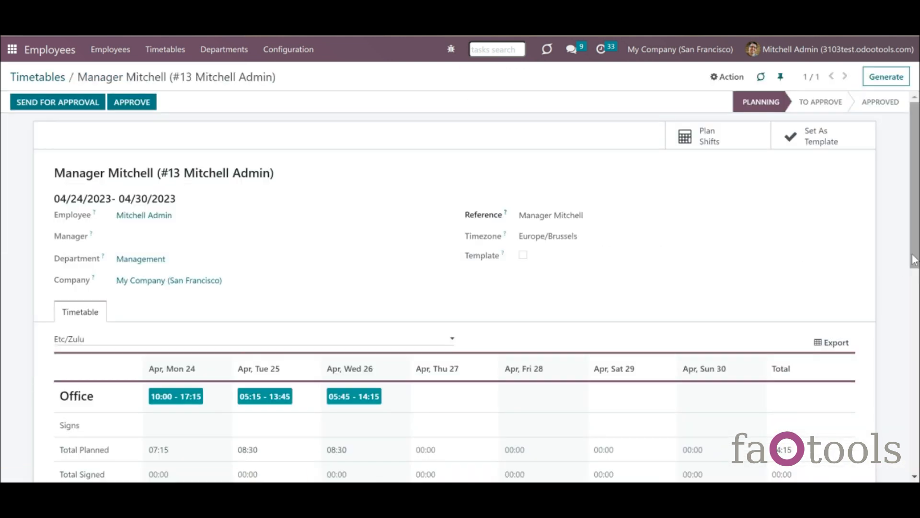
scroll(913, 260, "down", 2)
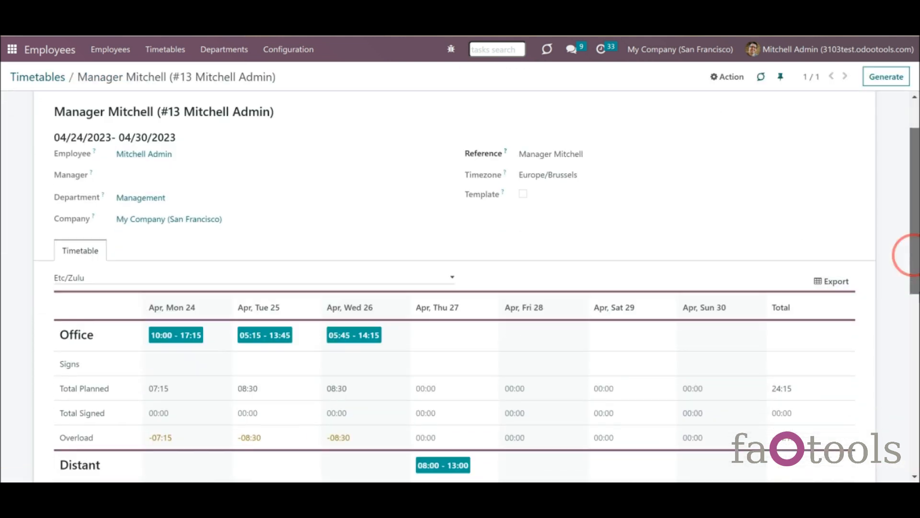
left_click(425, 261)
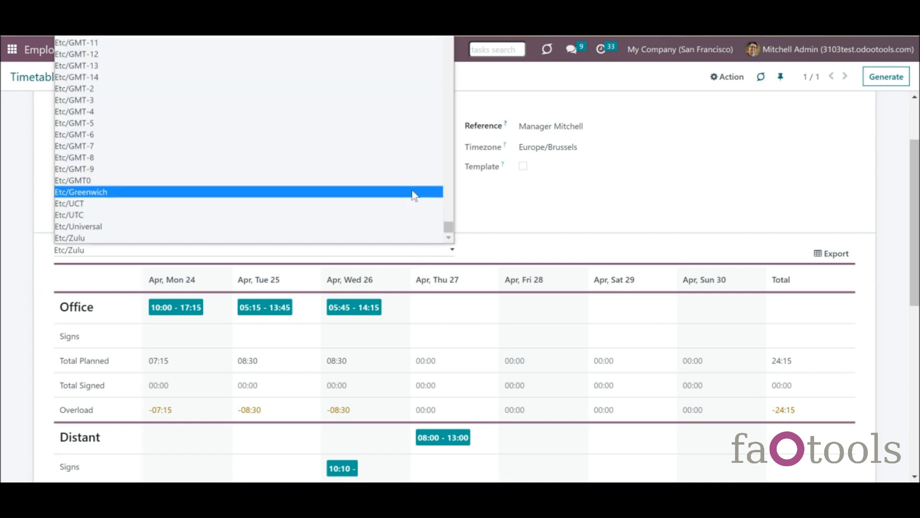
left_click(413, 193)
left_click(417, 254)
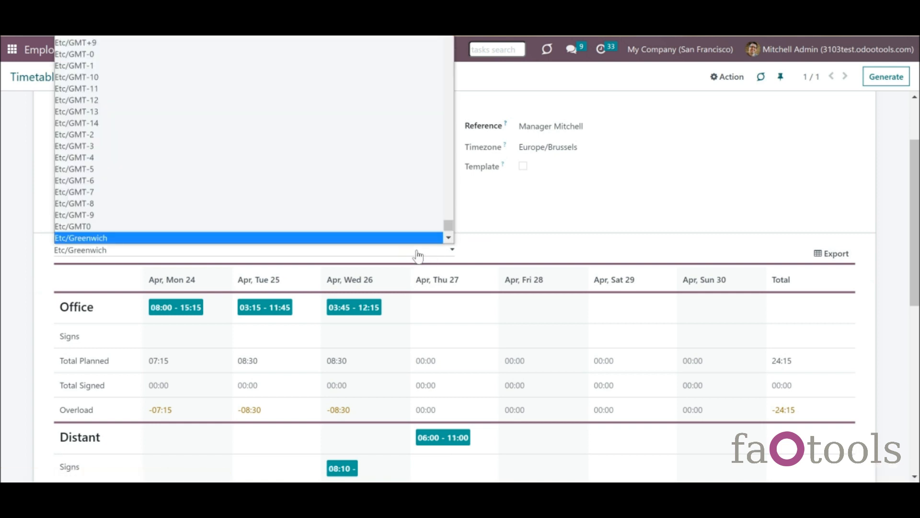
left_click(397, 115)
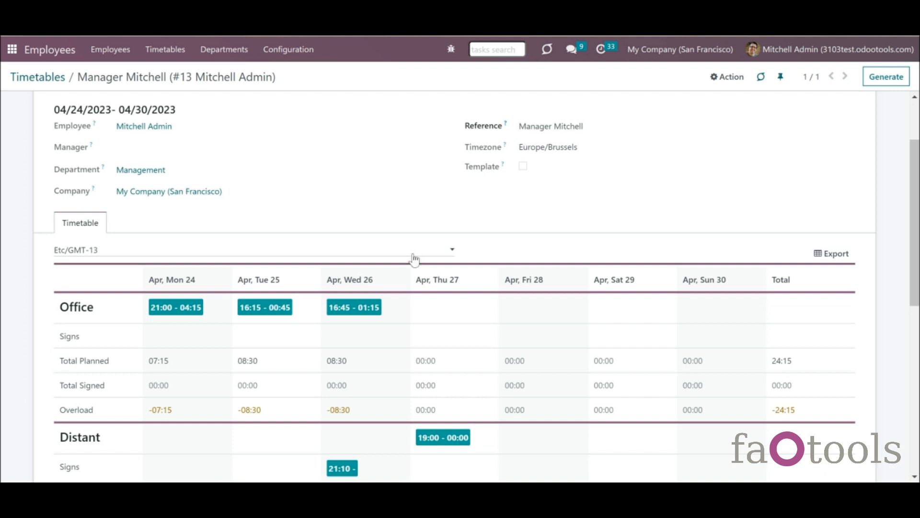
Export the 04/24/2023–04/30/2023 timetable, open the downloaded file and review the timetable's hour totals per context.
left_click(837, 254)
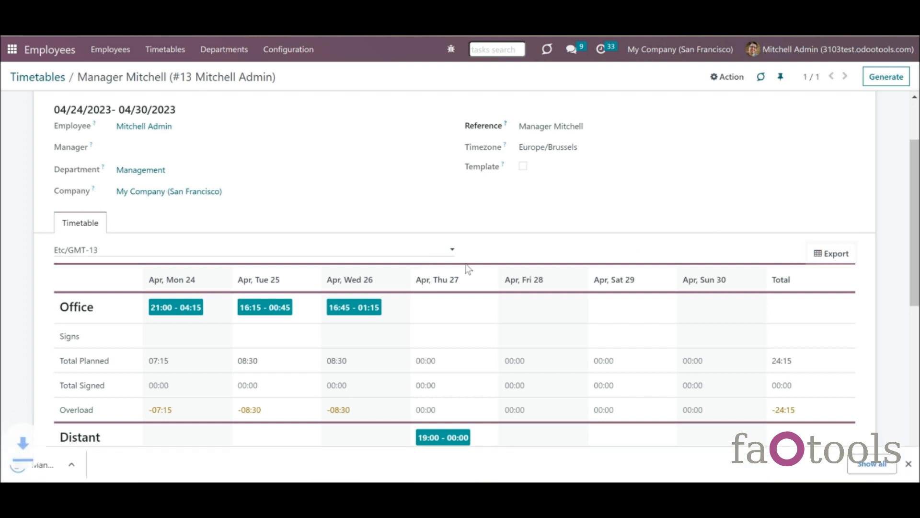
left_click(115, 468)
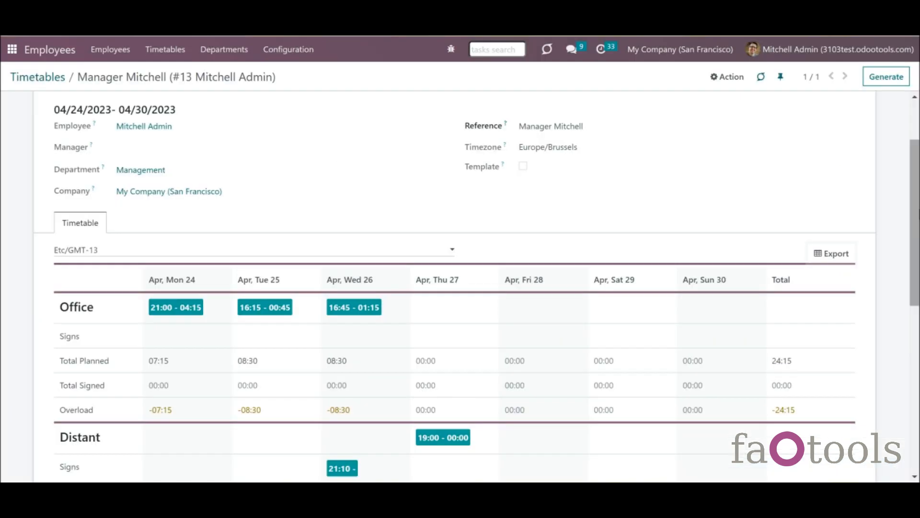
scroll(909, 207, "down", 3)
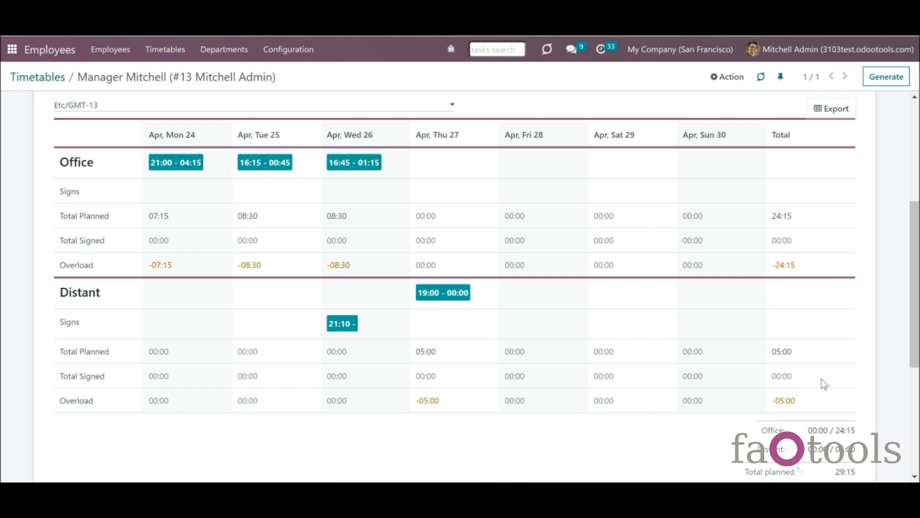
left_click_drag(911, 374, 909, 216)
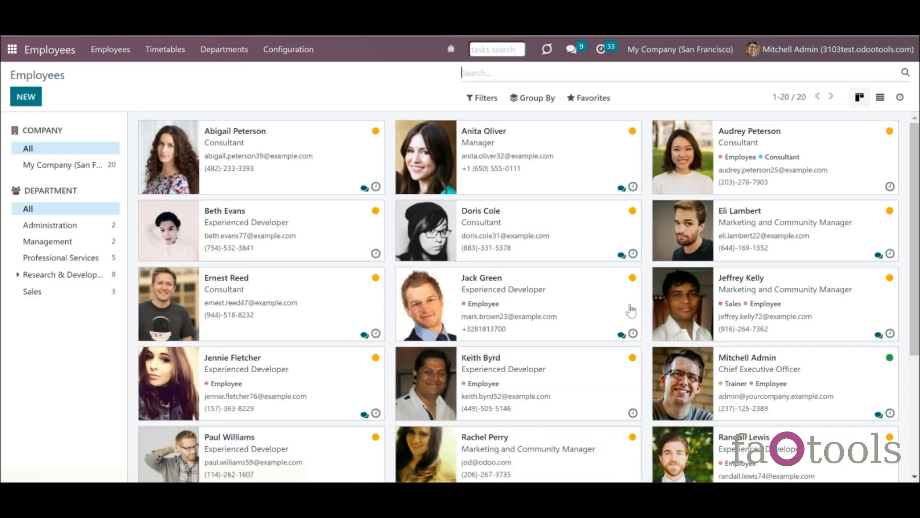
Open the Chief Executive Officer's employee profile and follow the active timetable in its Flexible Timetables section.
left_click(866, 404)
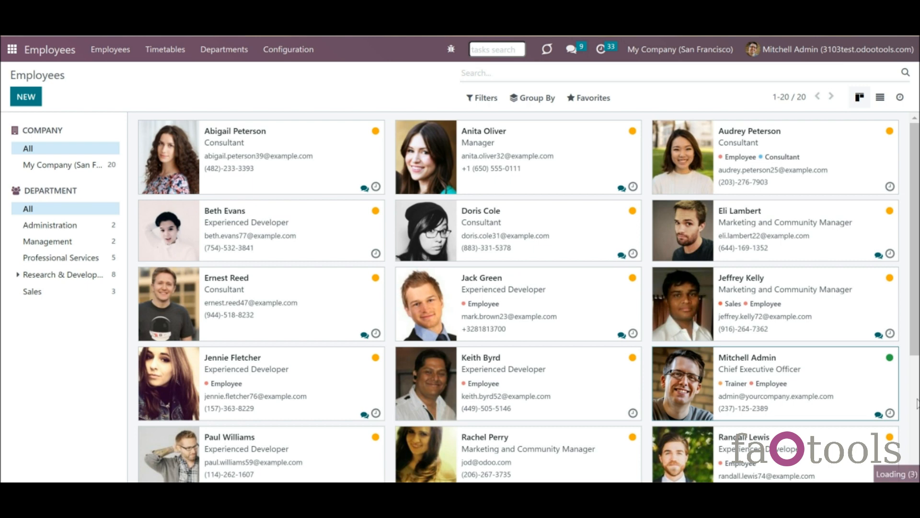
scroll(916, 401, "down", 5)
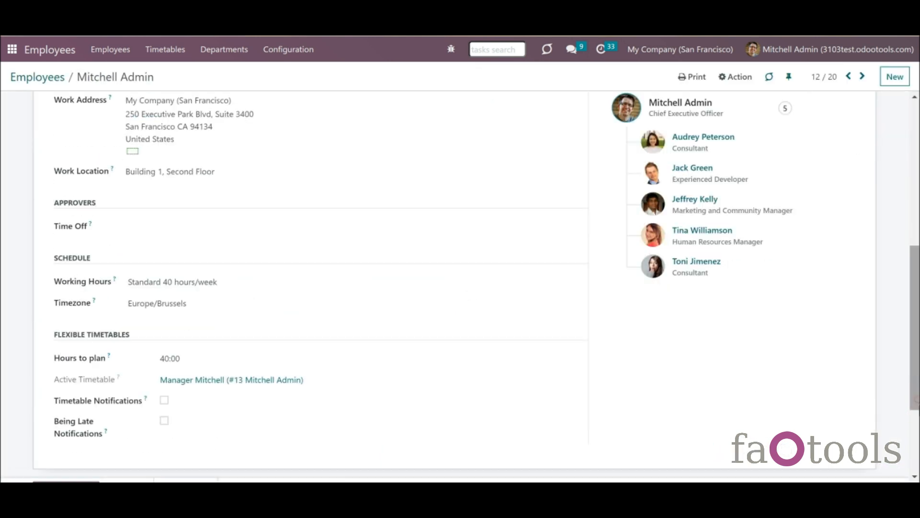
scroll(624, 389, "down", 1)
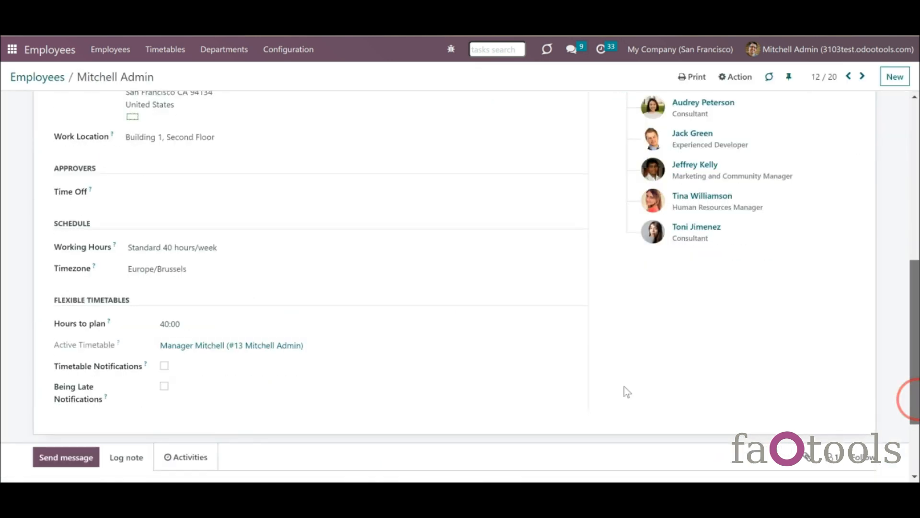
left_click(216, 353)
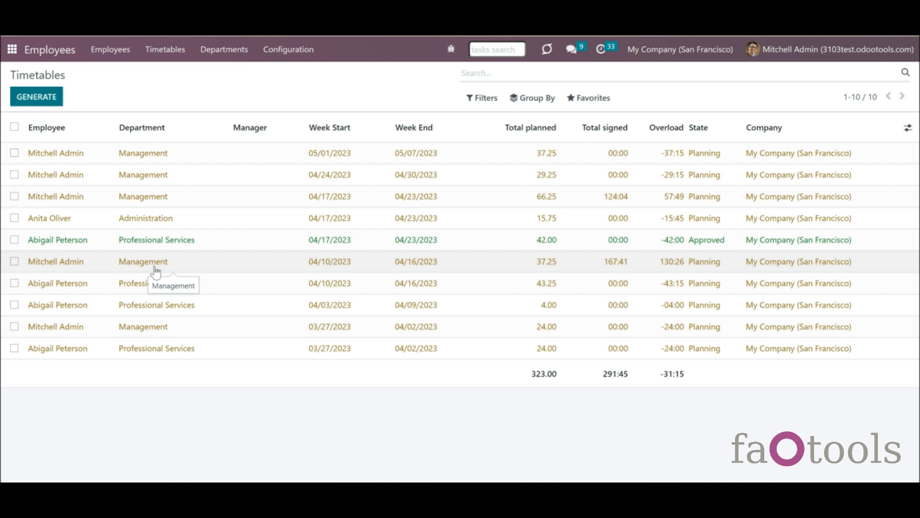
Open the Management employee's 04/10/2023–04/16/2023 timetable, set it as a template, unset it and set it as a template again.
left_click(154, 268)
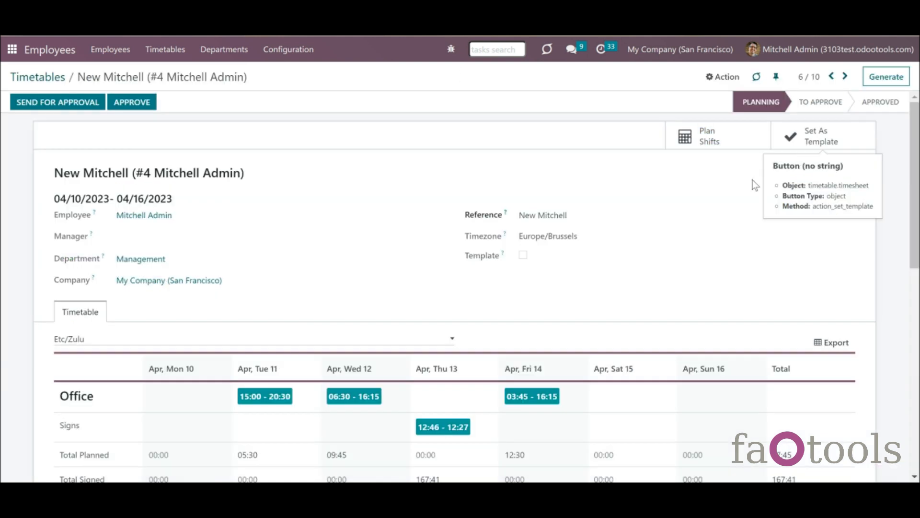
left_click(823, 145)
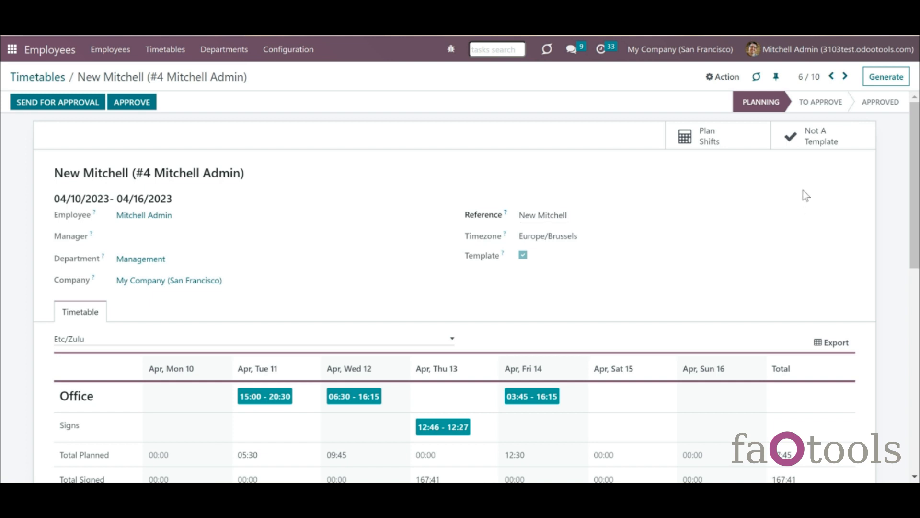
left_click(822, 139)
left_click(793, 139)
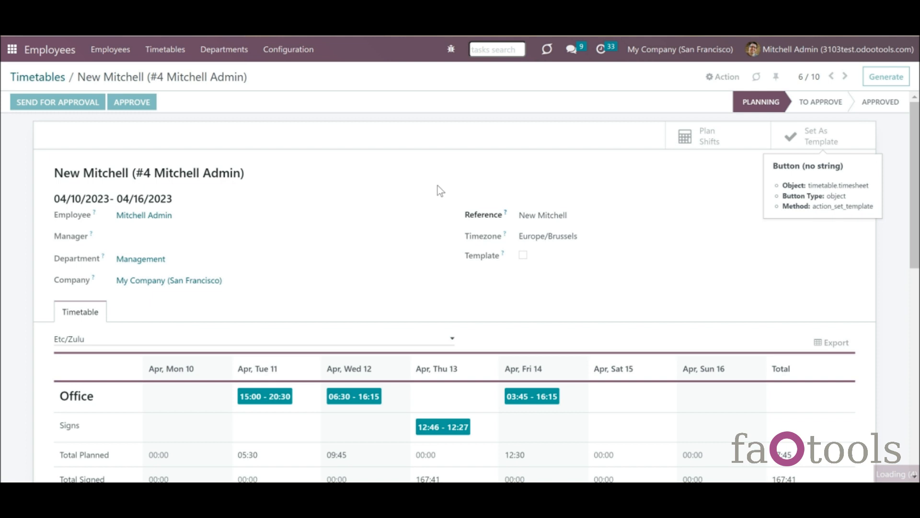
Start generating a new timetable for the Management employee, based on the 04/10/2023–04/16/2023 template timetable.
left_click(55, 79)
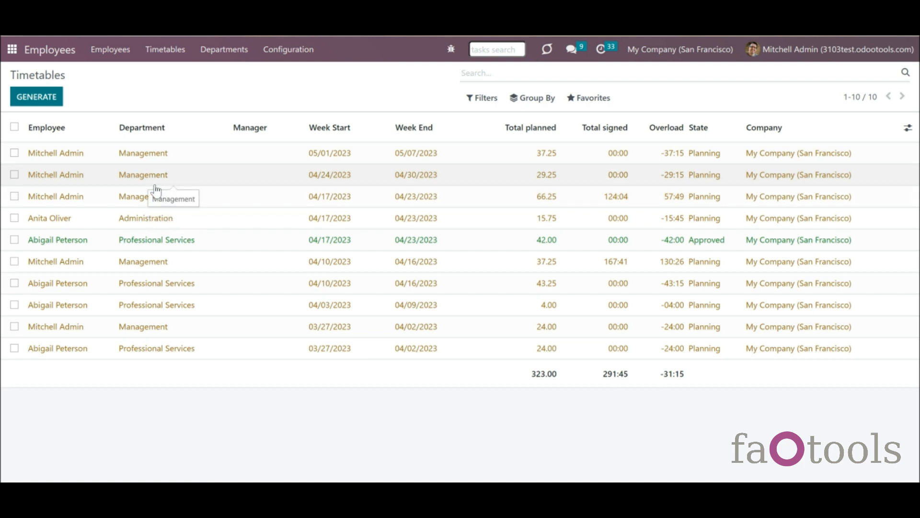
left_click(56, 98)
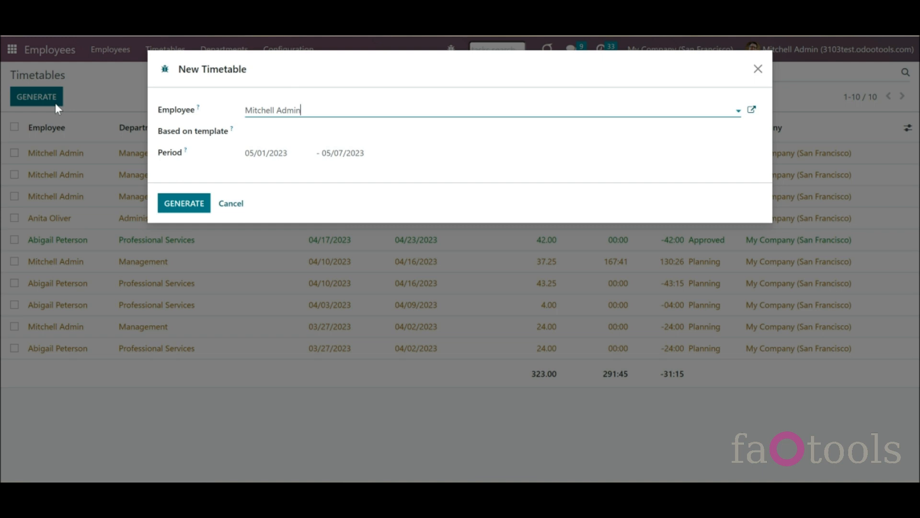
left_click(256, 134)
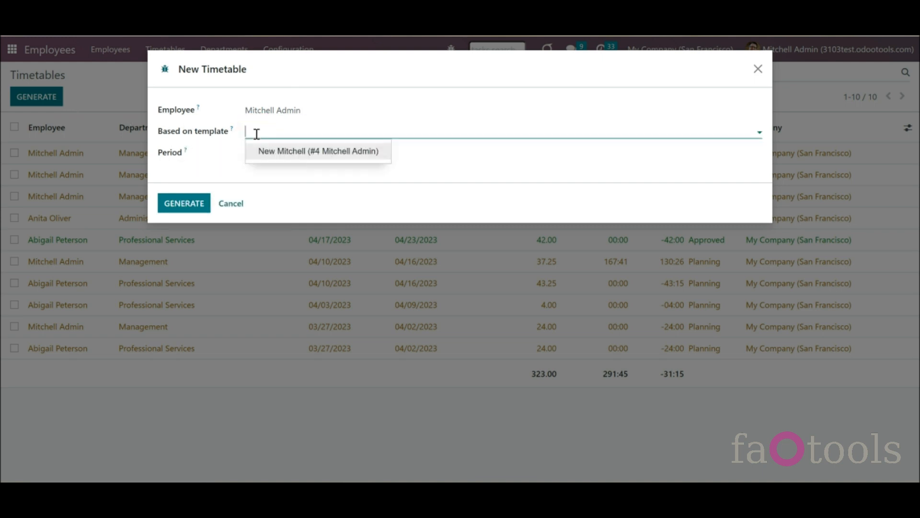
left_click(268, 160)
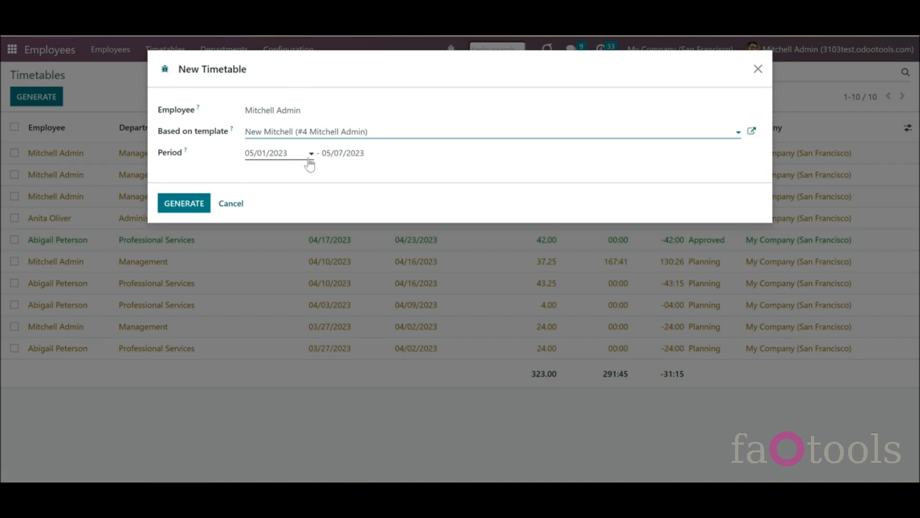
Review the planned shifts and hours of the chosen template timetable and return to the new timetable's details.
left_click(752, 132)
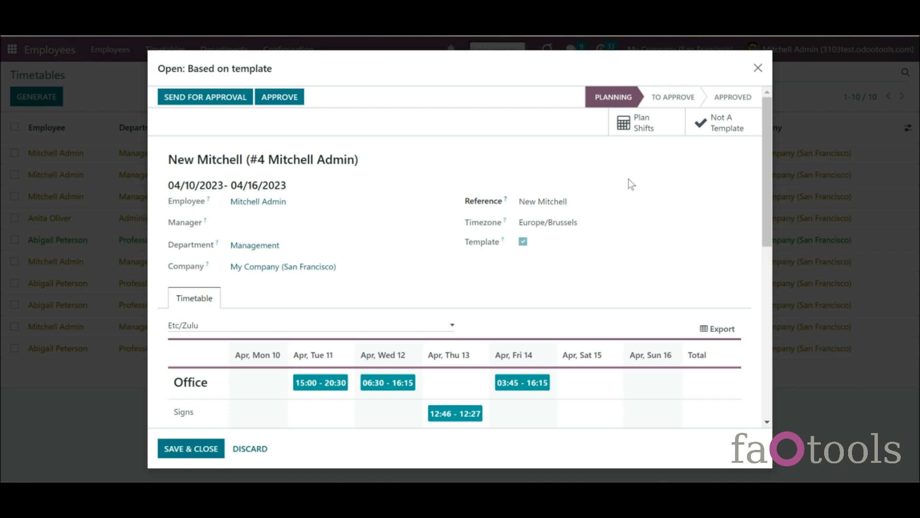
scroll(763, 182, "down", 3)
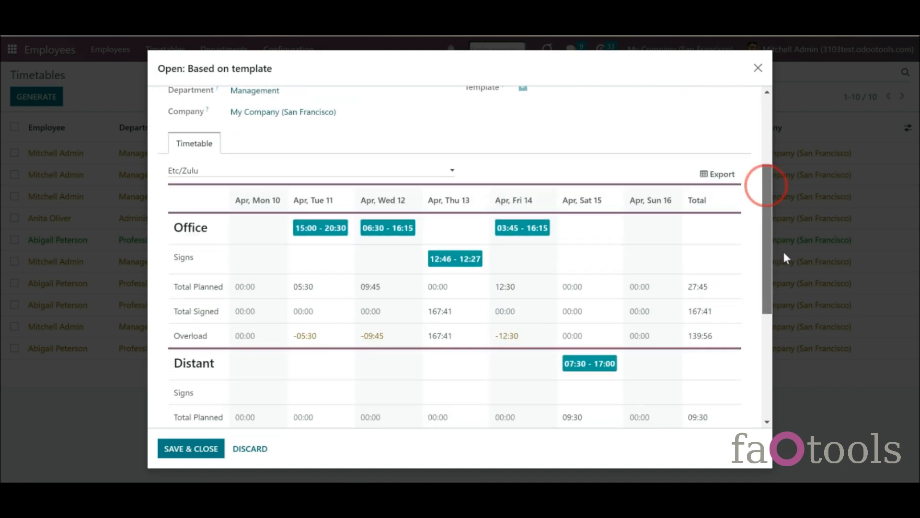
left_click(758, 68)
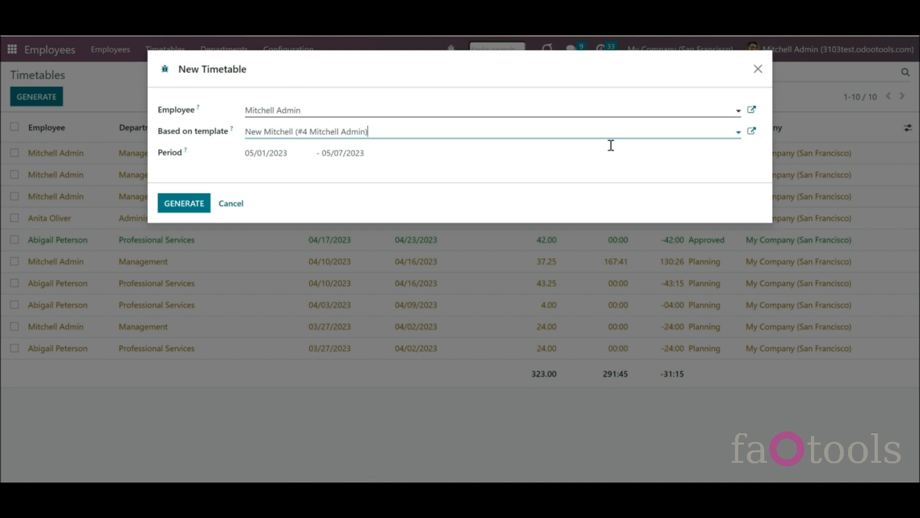
Set the new timetable's period to the week starting 05/08/2023 and generate it from the chosen template.
left_click(301, 156)
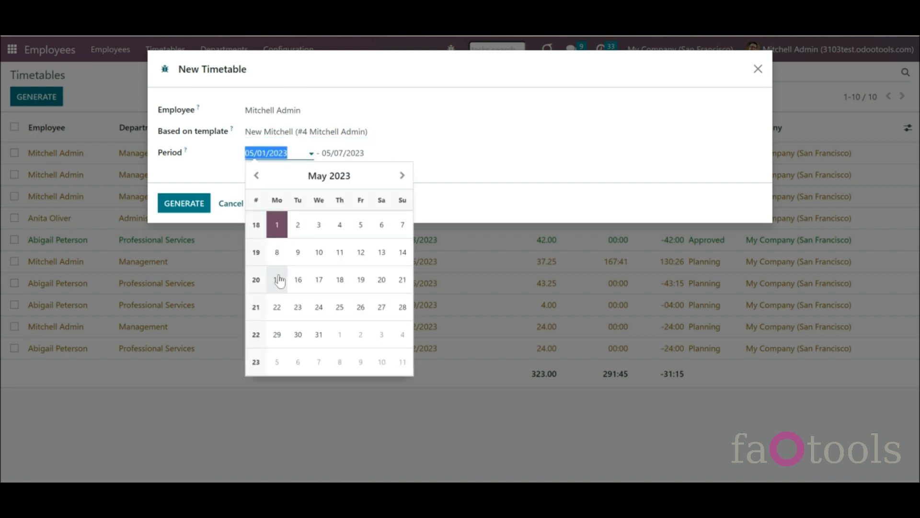
left_click(278, 252)
left_click(339, 154)
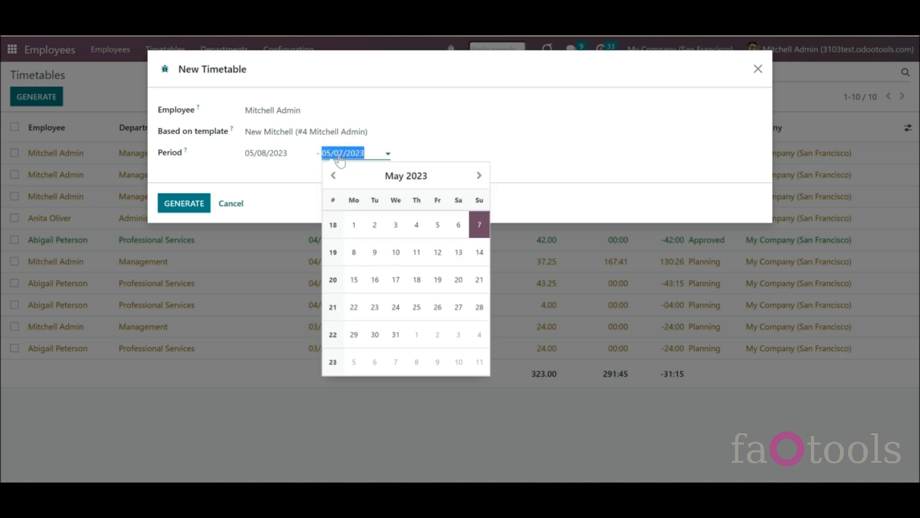
left_click(438, 254)
left_click(184, 199)
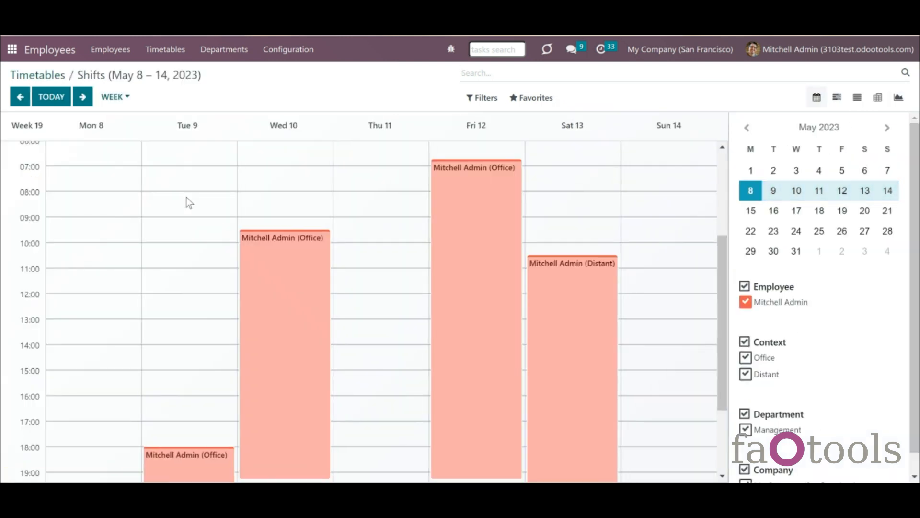
Start a new timetable for the first listed employee, from Professional Services, and base it on that employee's template timetable #12.
left_click(165, 50)
left_click(176, 97)
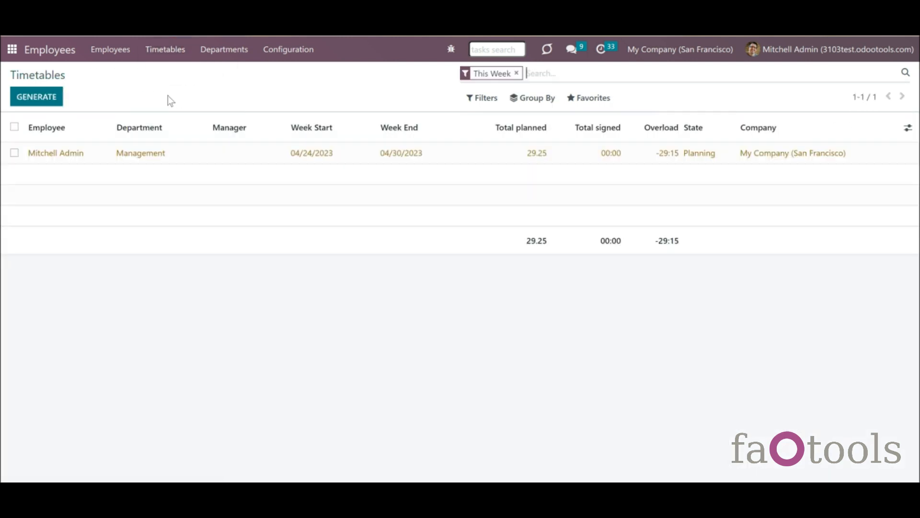
left_click(59, 103)
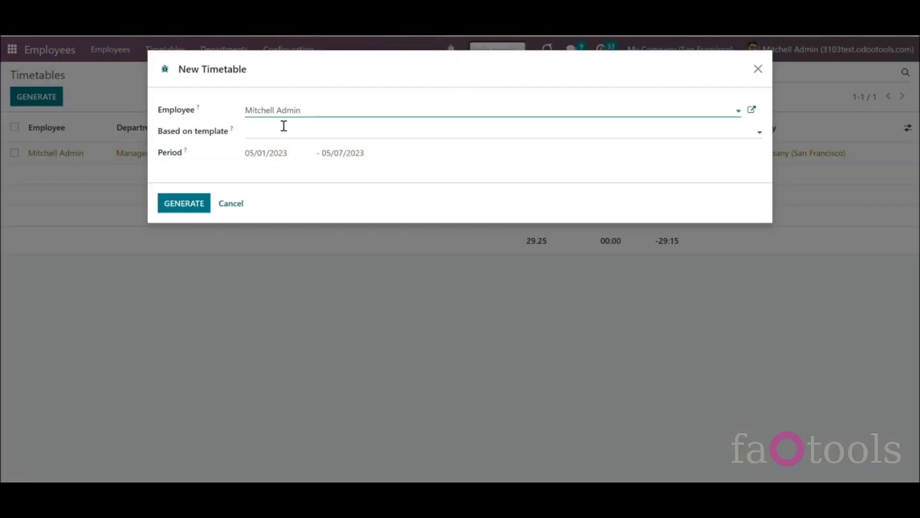
left_click(276, 111)
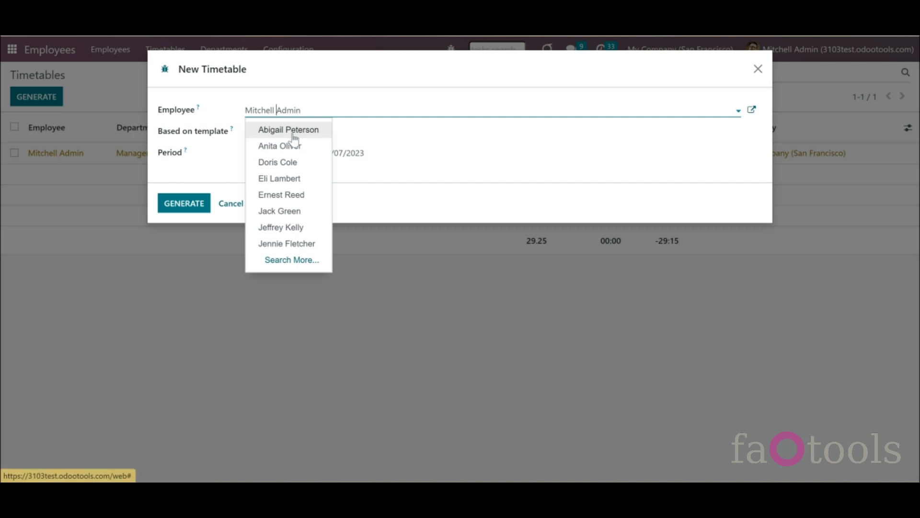
left_click(293, 130)
left_click(293, 133)
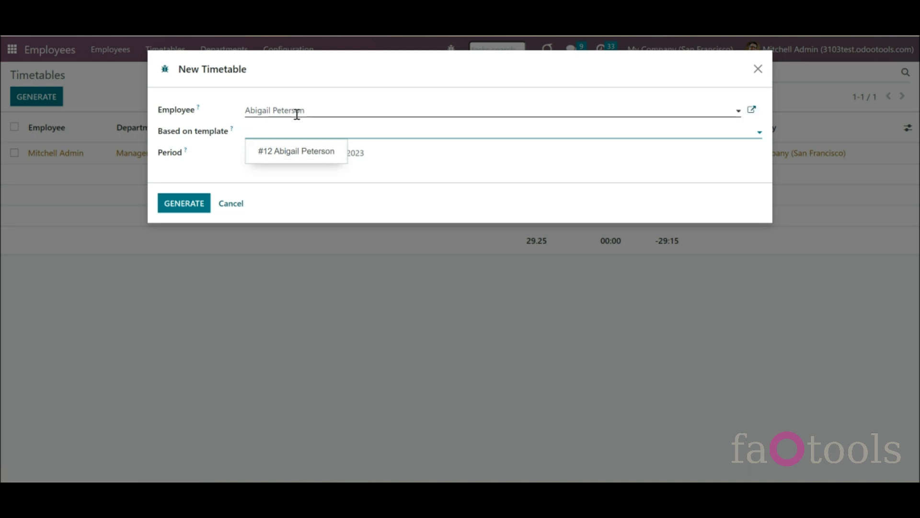
left_click(326, 152)
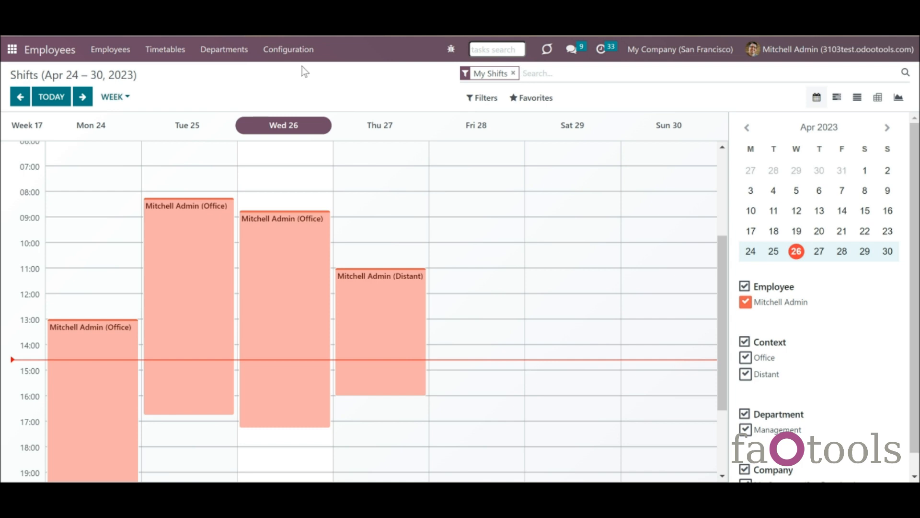
Set next week's timetable notifications to start on Wednesday and end on Friday in the Employees settings, and save.
left_click(288, 48)
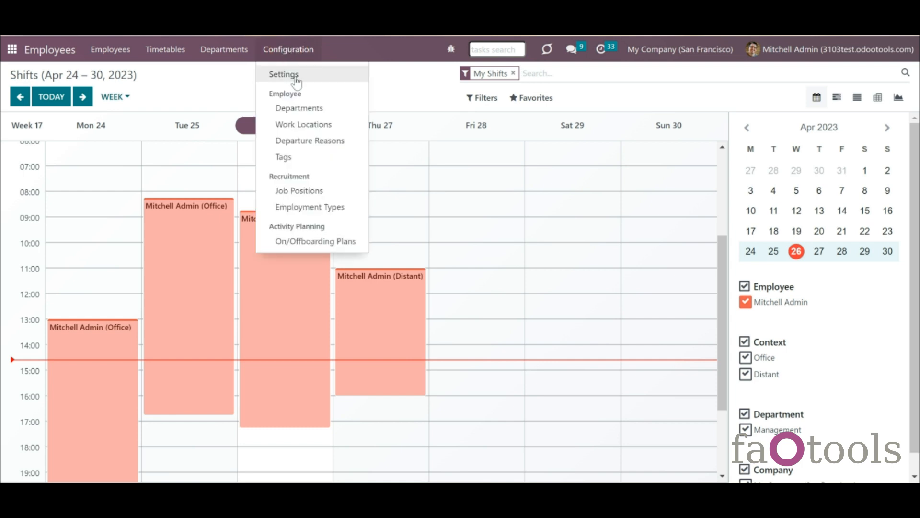
left_click(296, 76)
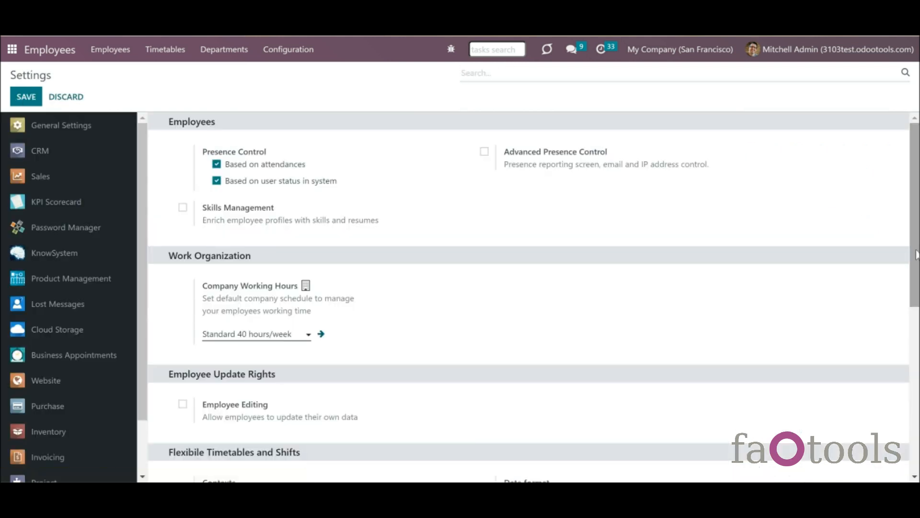
left_click_drag(918, 251, 918, 419)
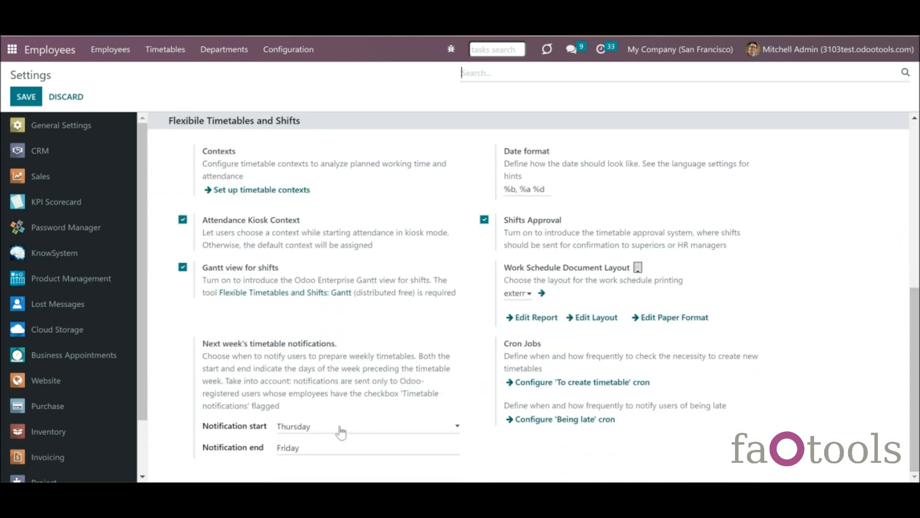
left_click(373, 427)
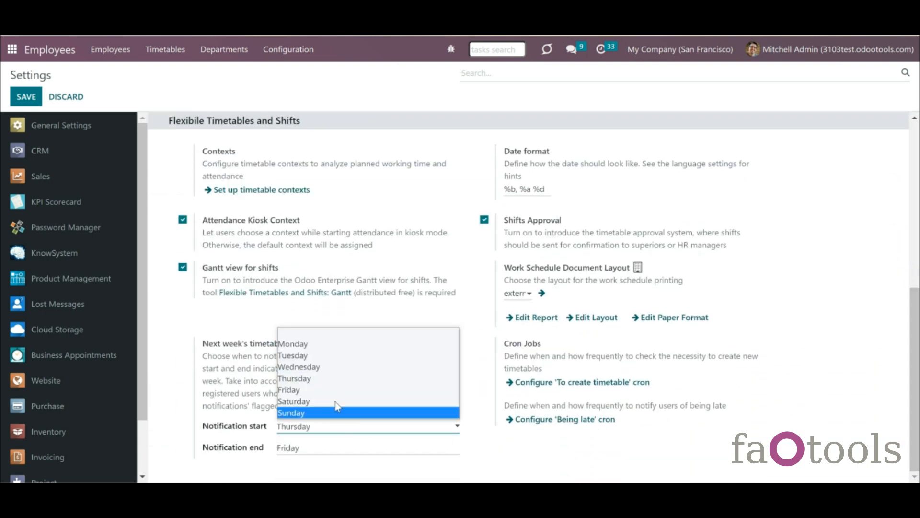
left_click(316, 376)
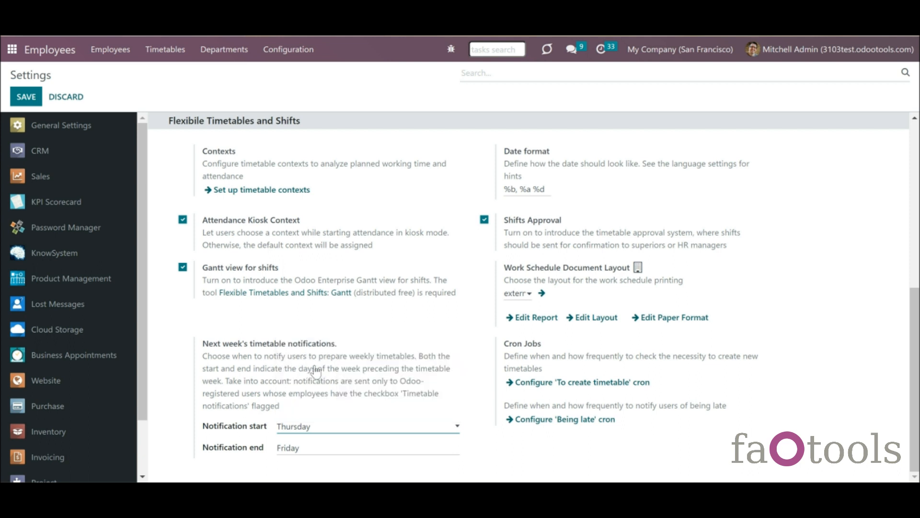
left_click(374, 456)
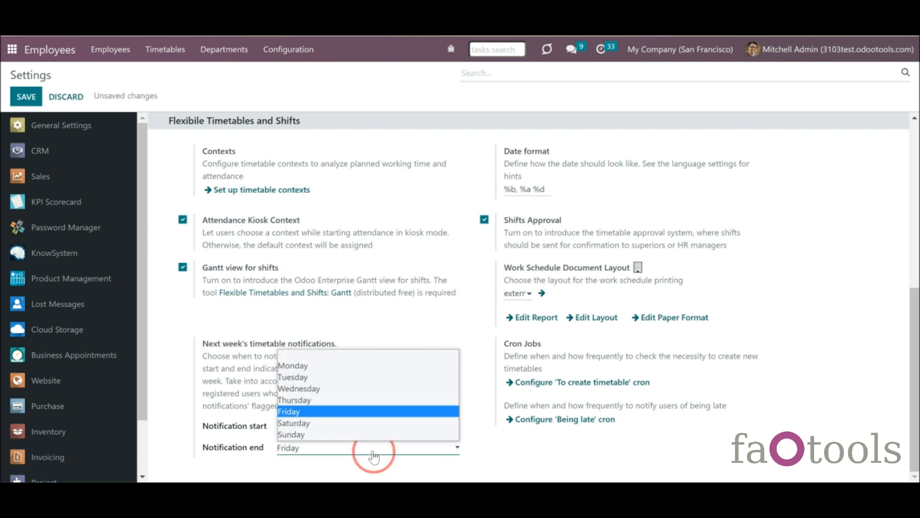
left_click(375, 412)
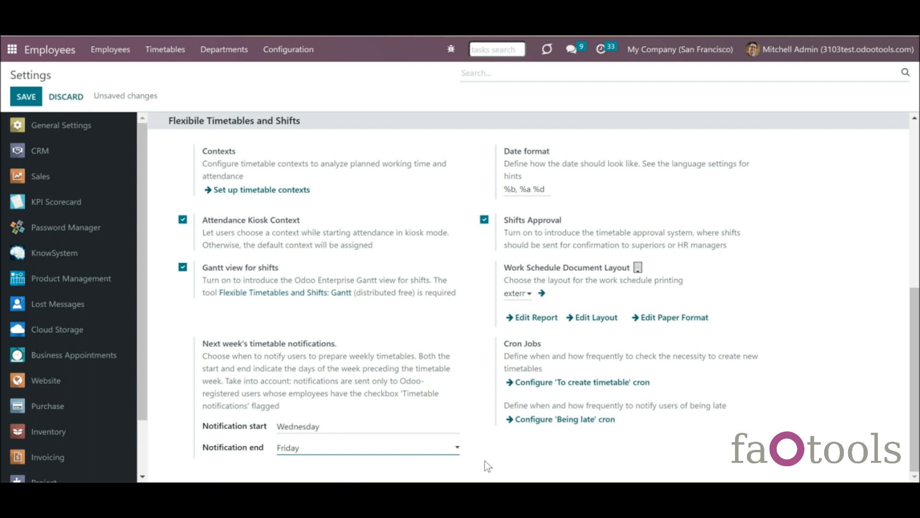
left_click(27, 97)
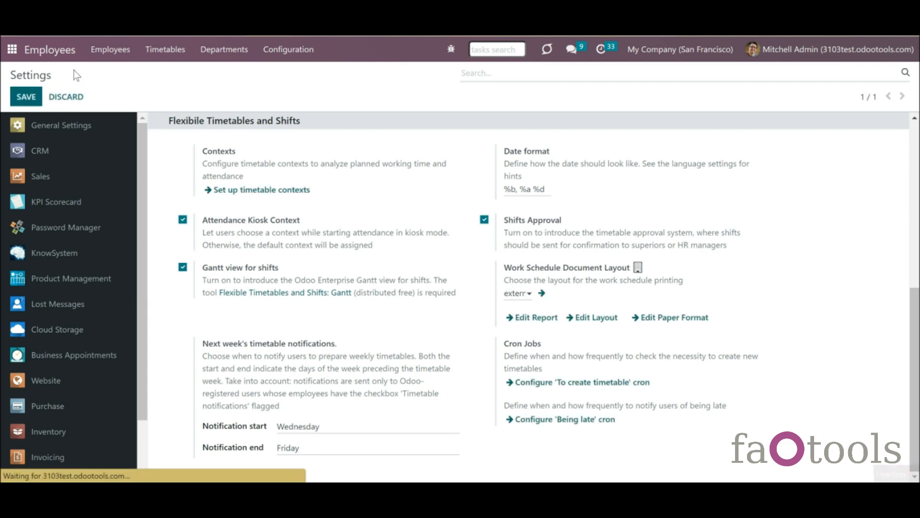
Open the first consultant's employee profile and view the Timetable Notifications option in its Flexible Timetables section.
left_click(123, 53)
left_click(122, 75)
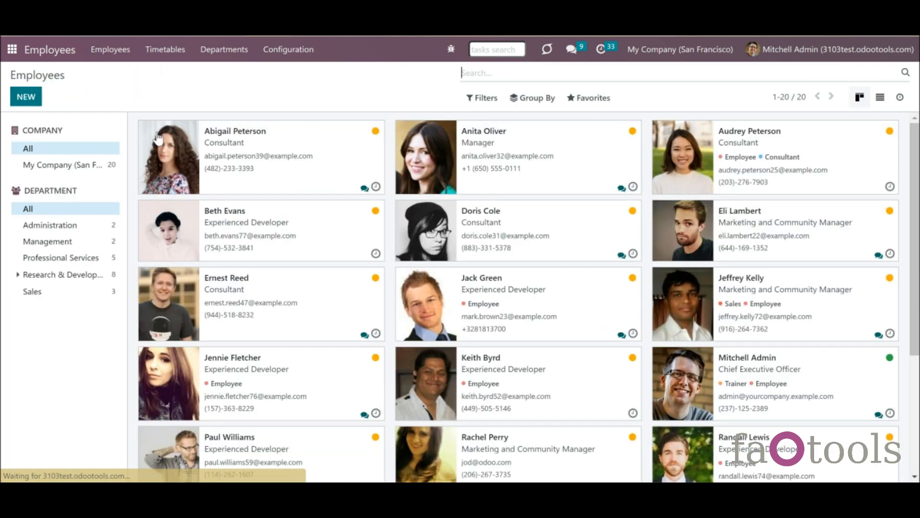
mouse_move(158, 138)
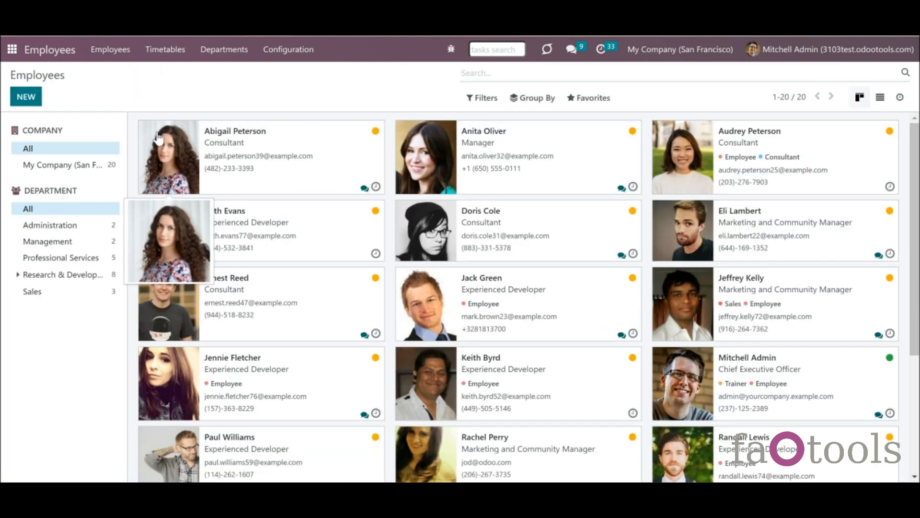
left_click(363, 181)
left_click_drag(917, 206, 917, 384)
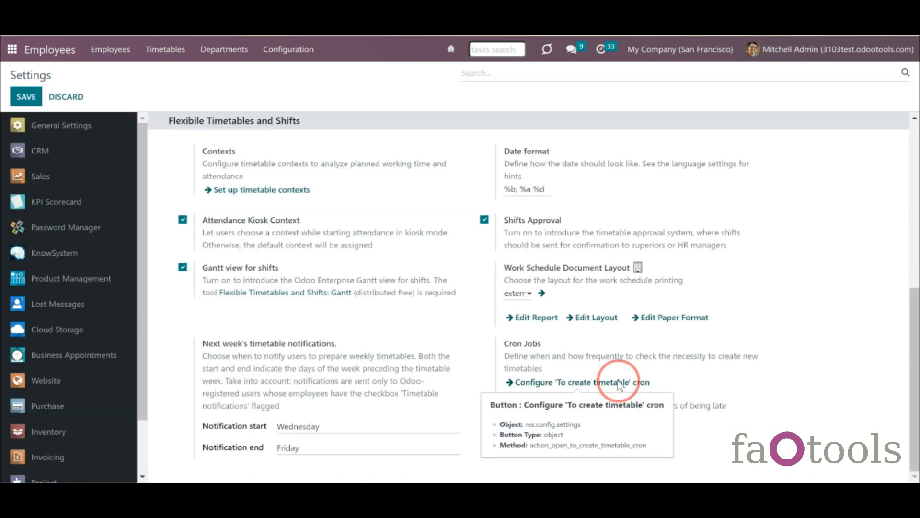
Examine the 'To create timetable' scheduled job from the Flexible Timetables and Shifts settings and discard it without changes.
left_click(590, 382)
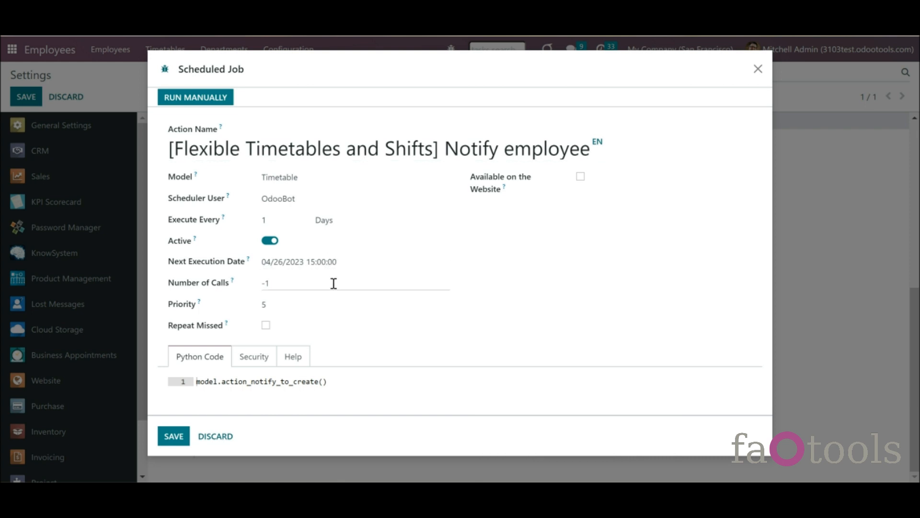
left_click(222, 437)
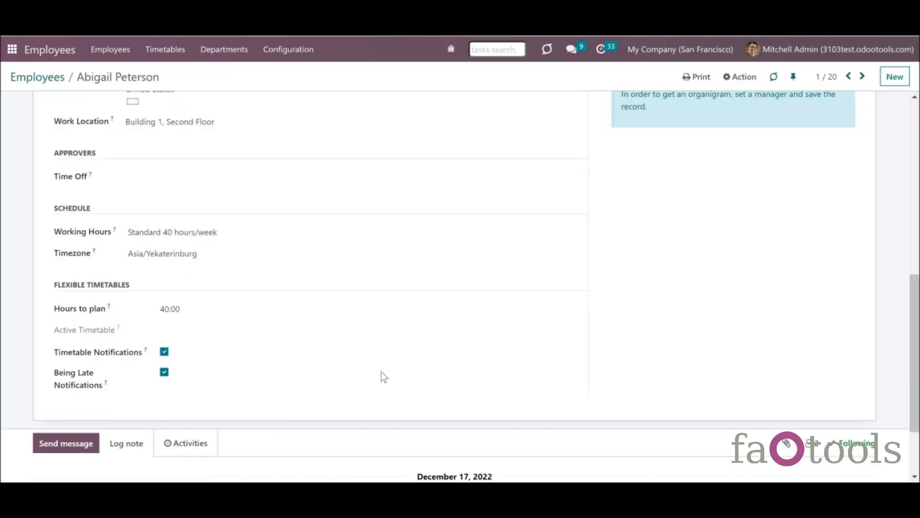
Switch to the Attendances app, check out the current employee and dismiss the goodbye message.
left_click(11, 49)
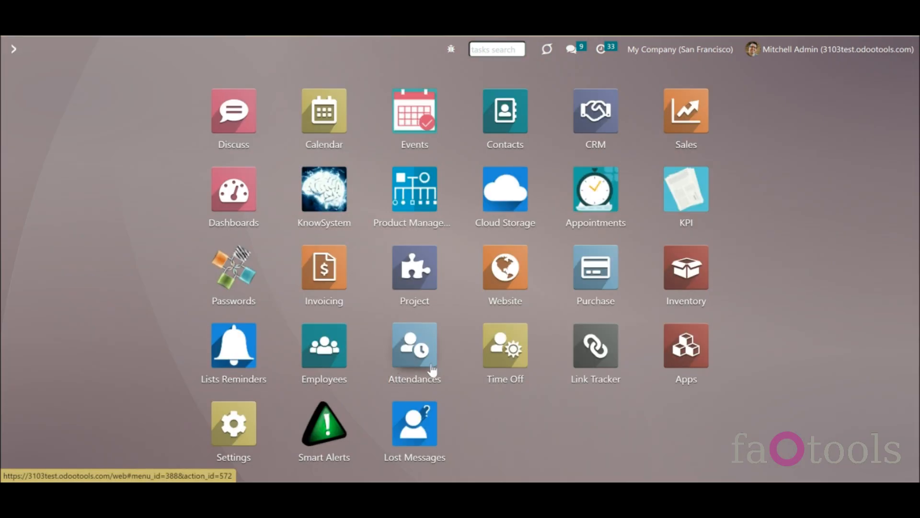
left_click(430, 370)
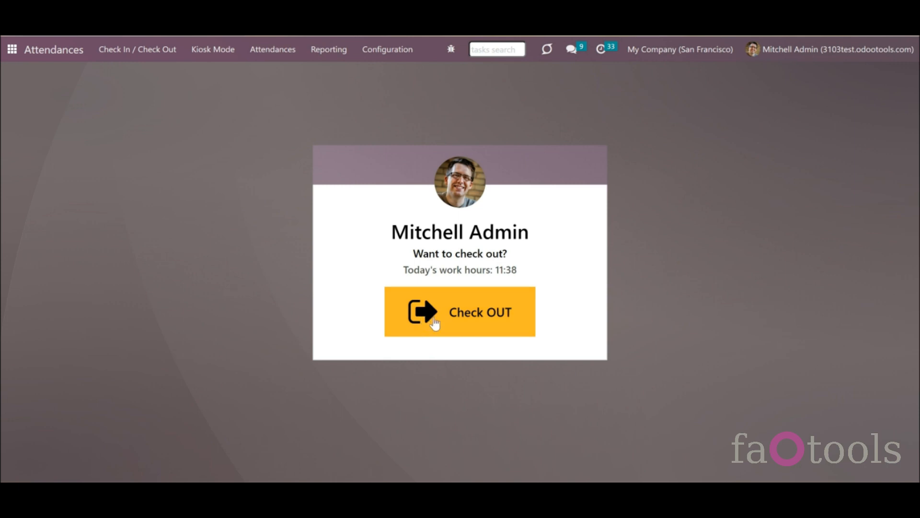
left_click(508, 320)
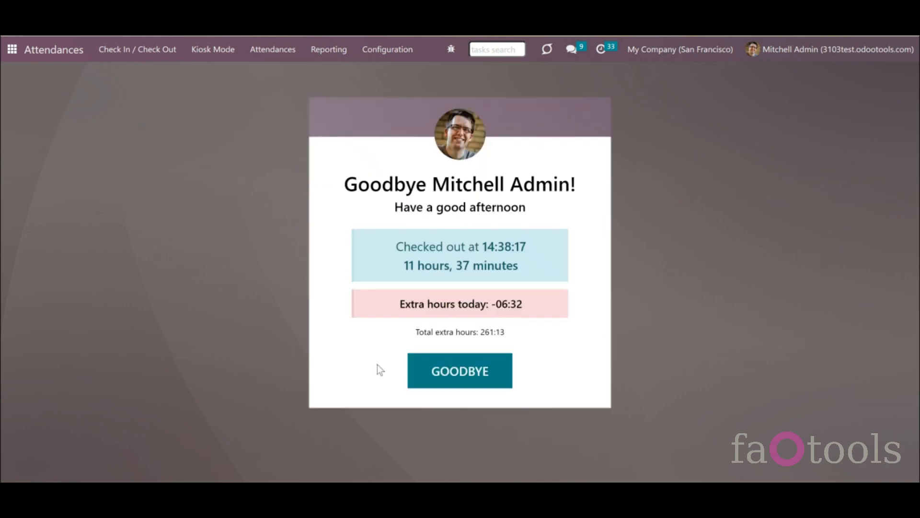
left_click(427, 372)
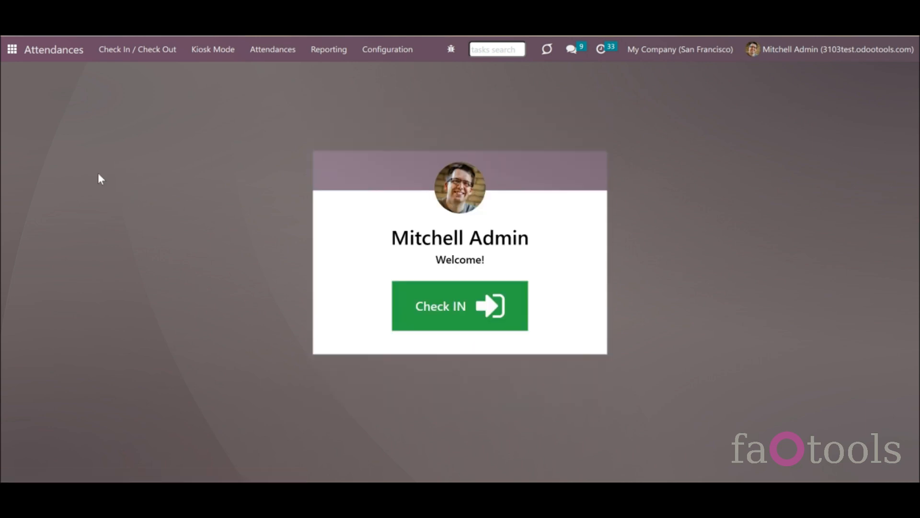
View the Being Late Notifications option in the first consultant's employee profile and open the 'Being late' cron configuration from the settings.
left_click(11, 50)
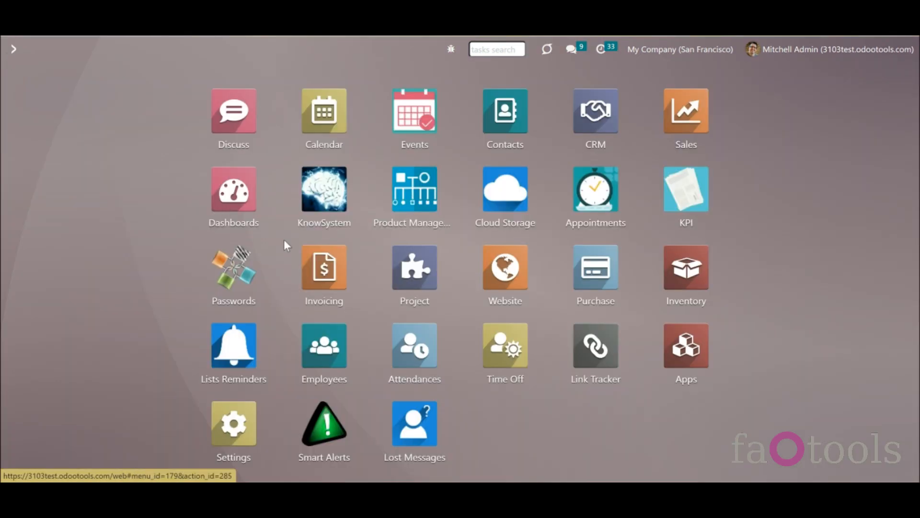
left_click(331, 366)
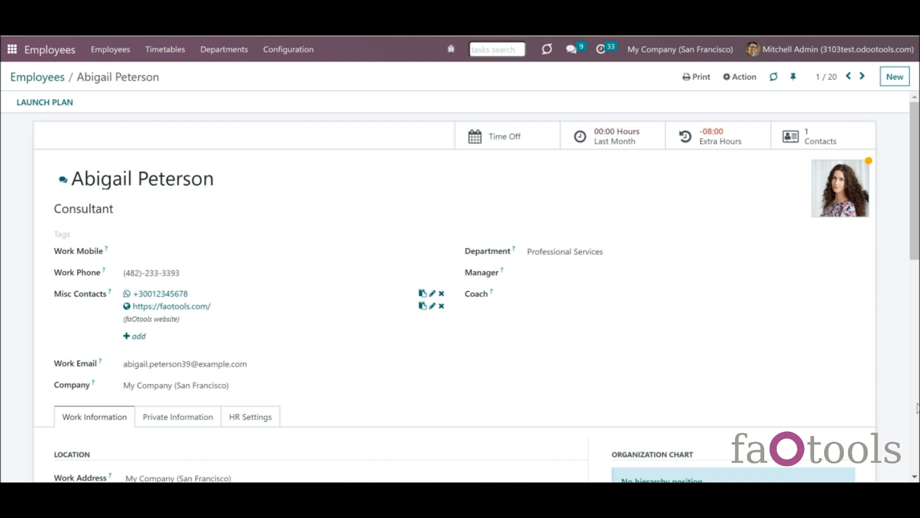
left_click(918, 405)
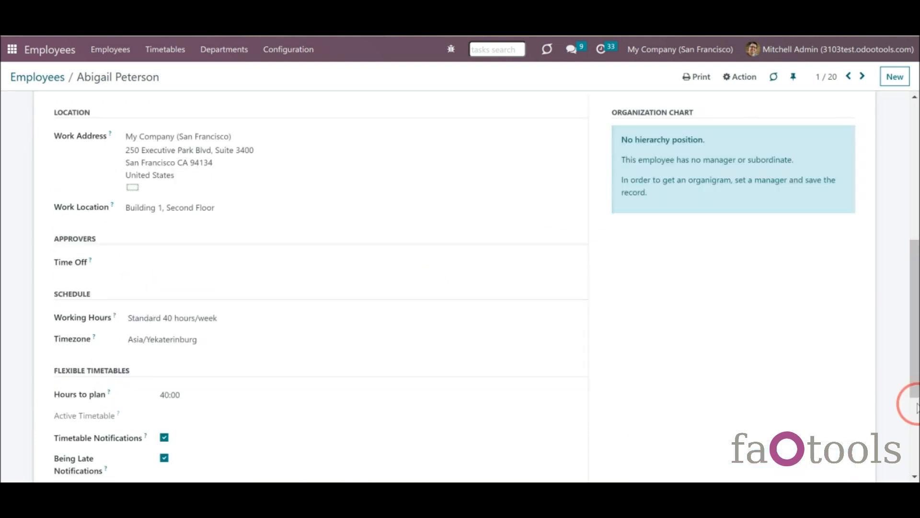
left_click(917, 404)
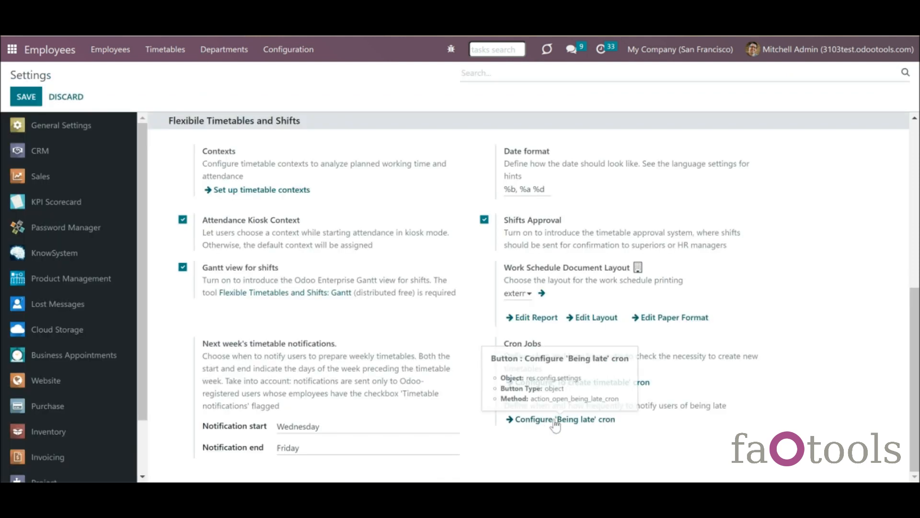
left_click(562, 421)
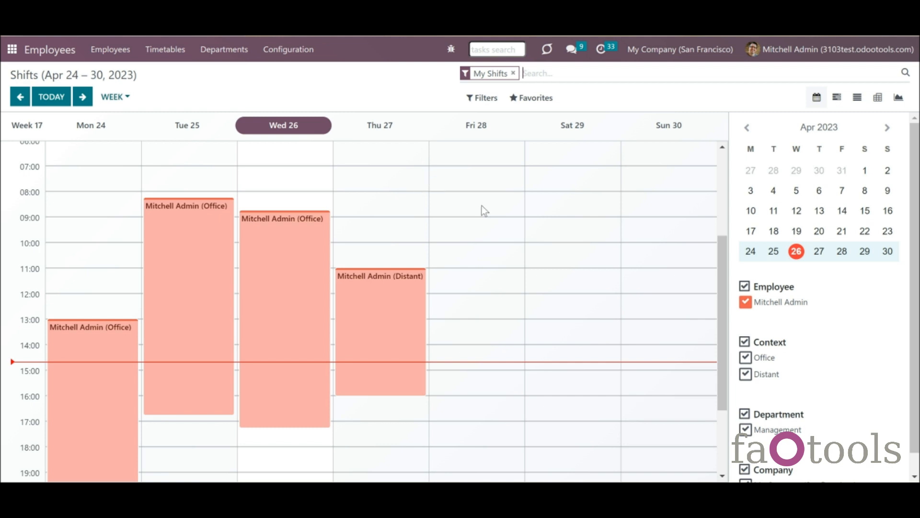
Remove the My Shifts filter from the shifts calendar and show the week of Apr 17–23, 2023.
left_click(514, 72)
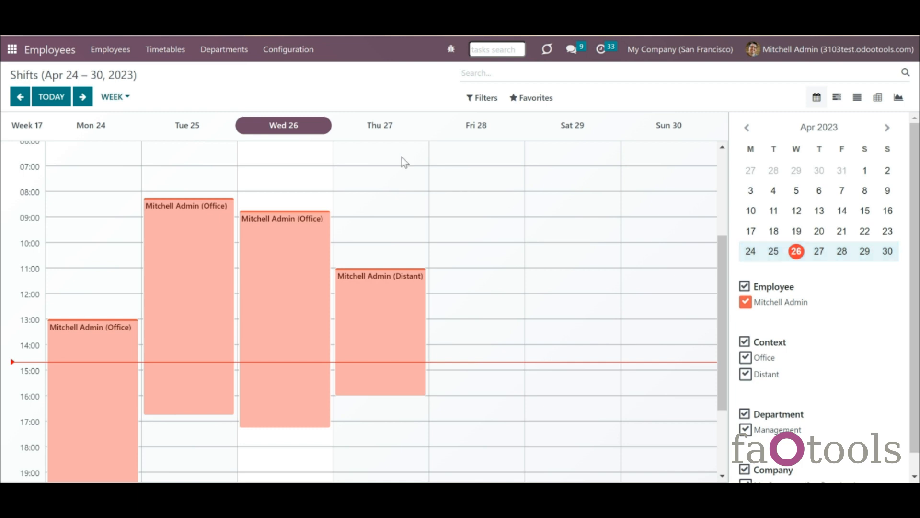
left_click(21, 97)
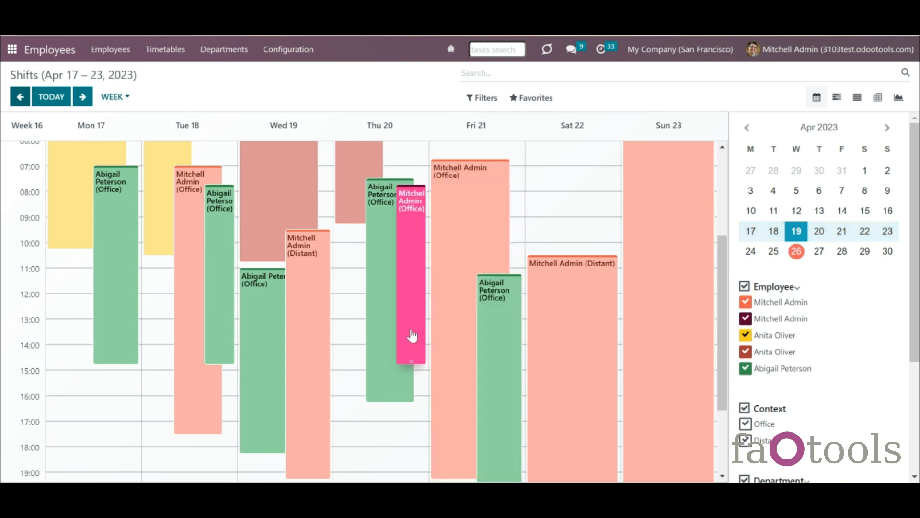
View the details of one Thursday, April 20 and one Friday, April 21 office shift, and open the list of companies.
left_click(389, 392)
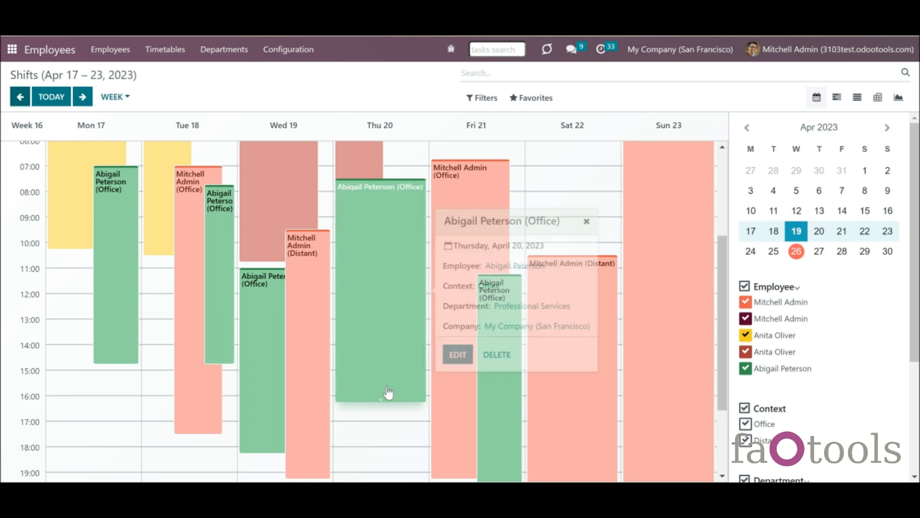
left_click(458, 413)
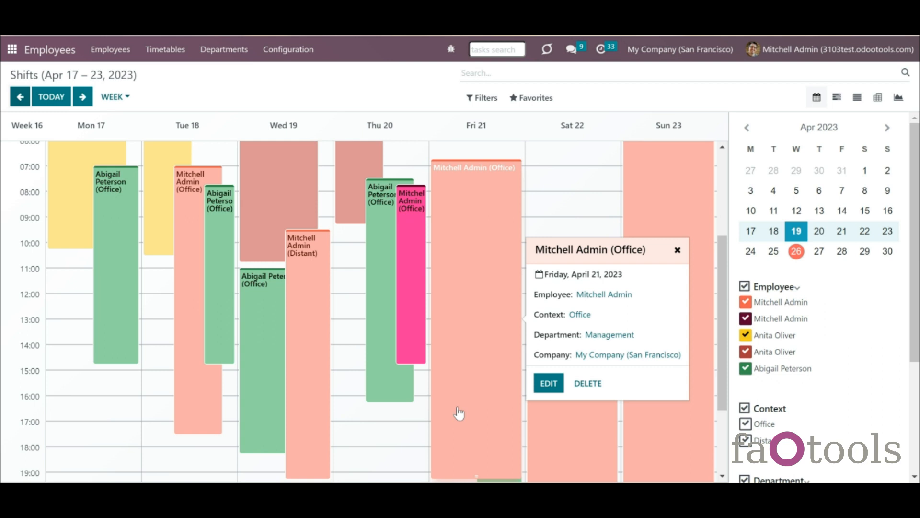
left_click(659, 53)
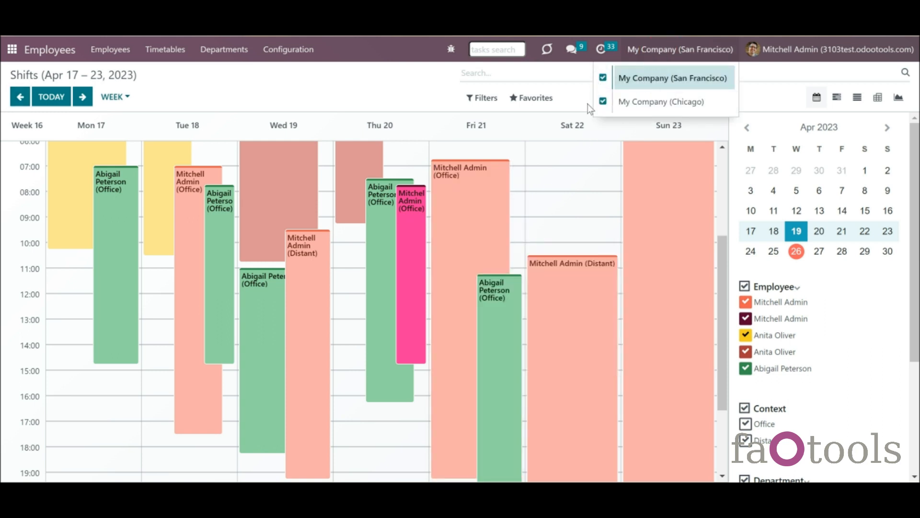
View the details of the administrator's Thursday, April 20 office shift and open the employees list.
left_click(421, 210)
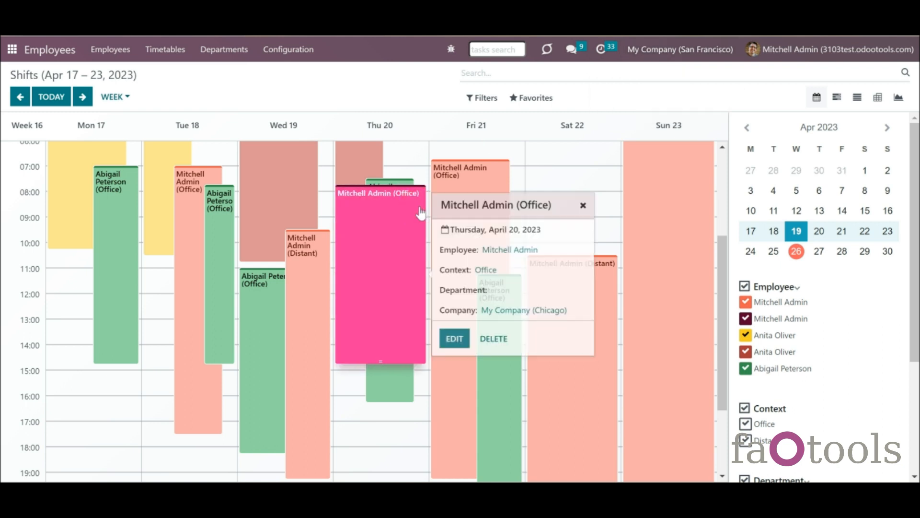
left_click(401, 93)
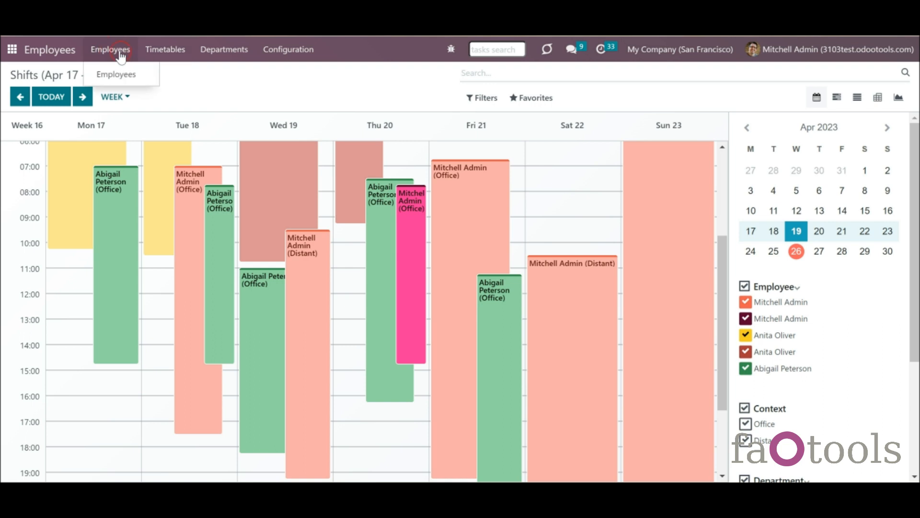
left_click(597, 274)
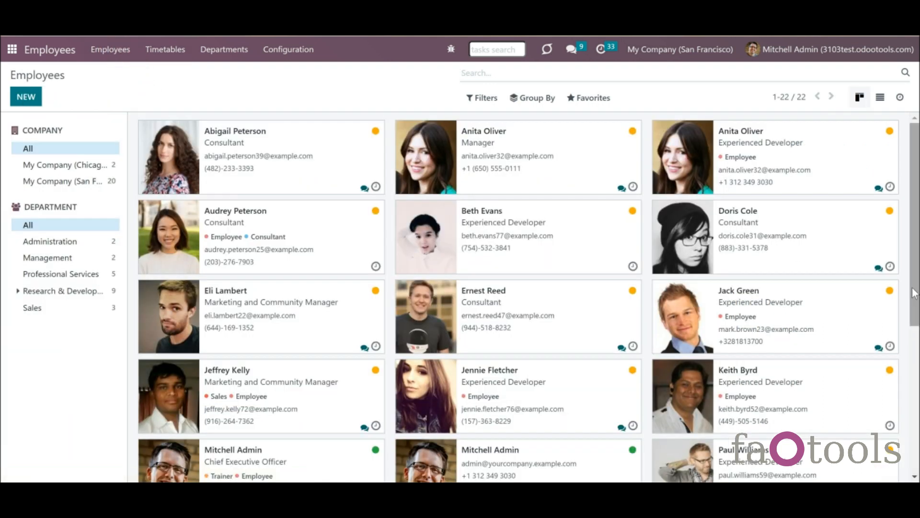
Open the administrator's employee profile in My Company (Chicago) and view its work information and HR Settings.
scroll(915, 289, "down", 4)
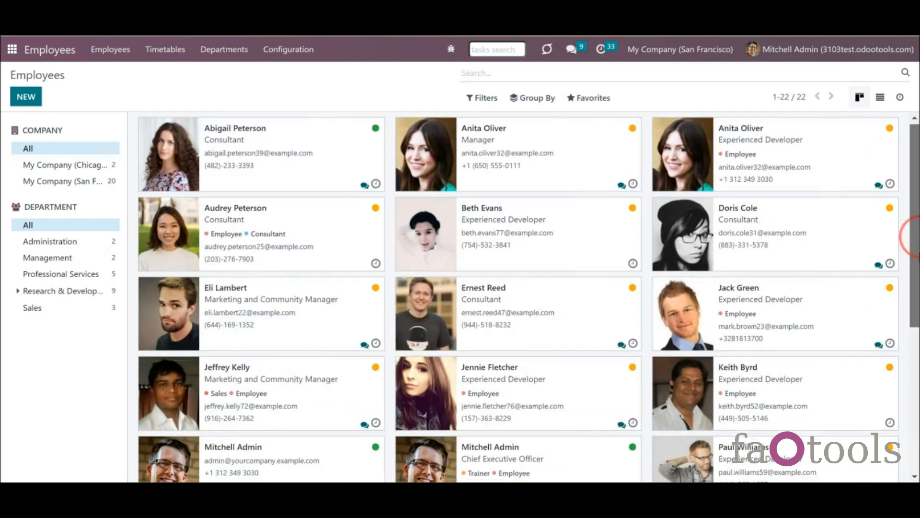
scroll(906, 232, "down", 3)
left_click(298, 379)
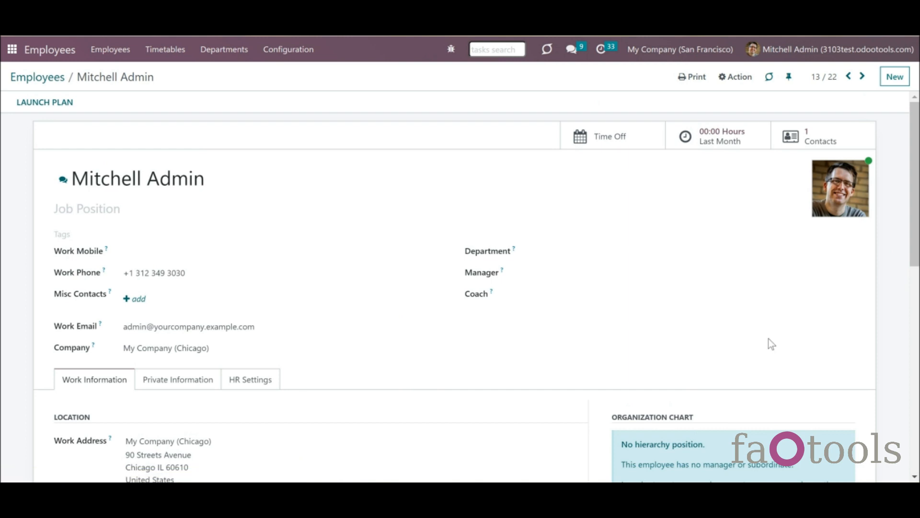
scroll(910, 199, "down", 4)
scroll(911, 199, "down", 2)
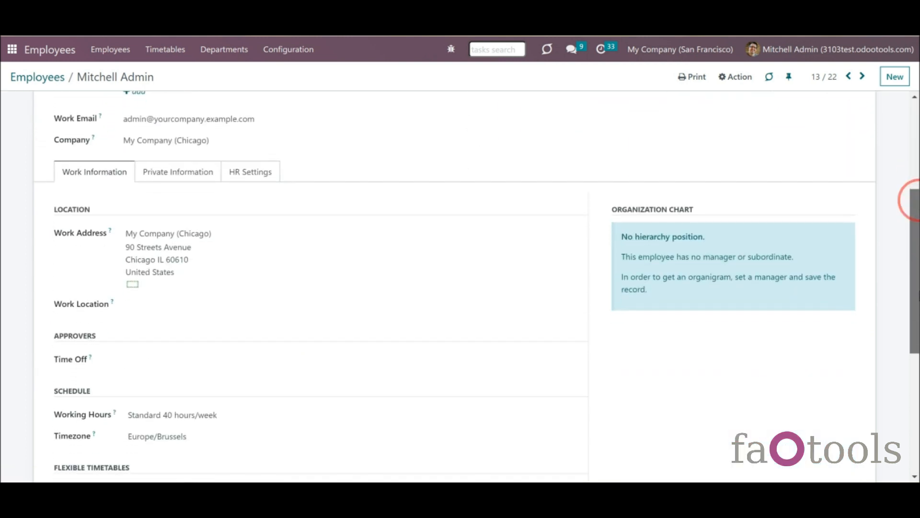
left_click(256, 142)
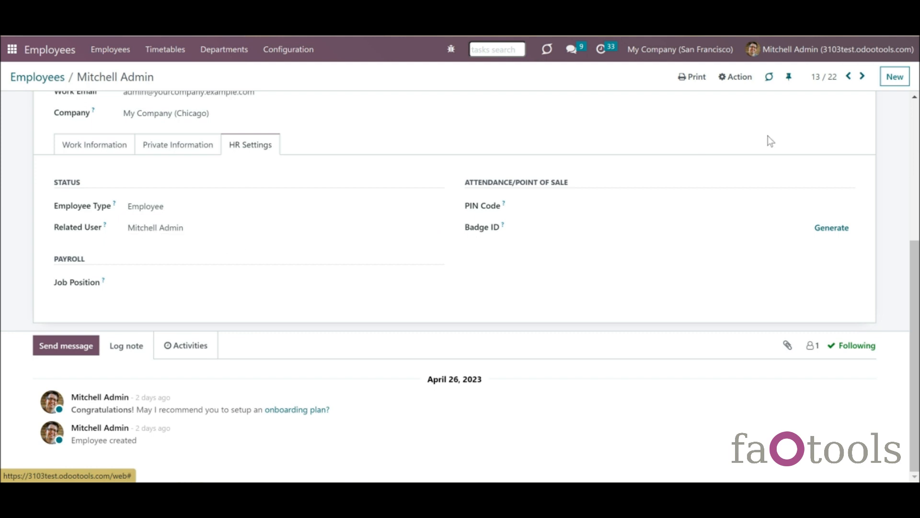
Move to the following profile, the administrator's in My Company (San Francisco), and check its company and related user.
left_click(864, 77)
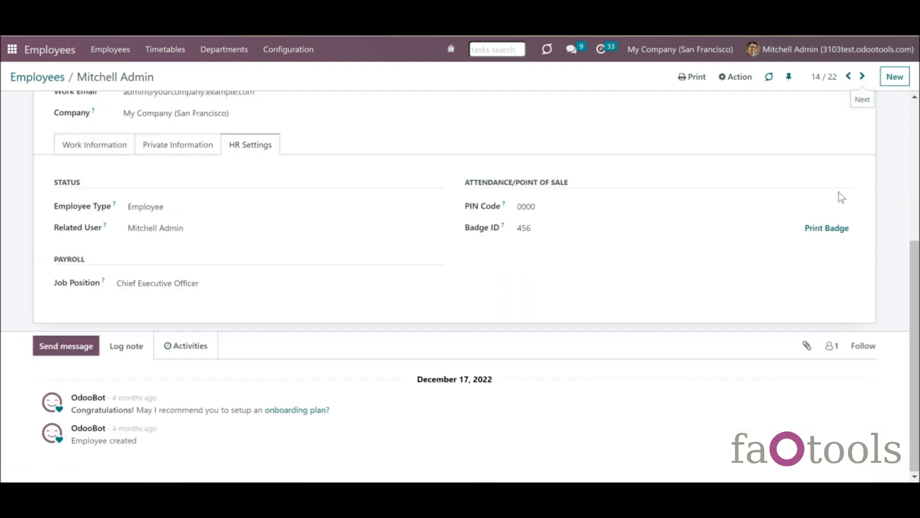
scroll(904, 257, "up", 5)
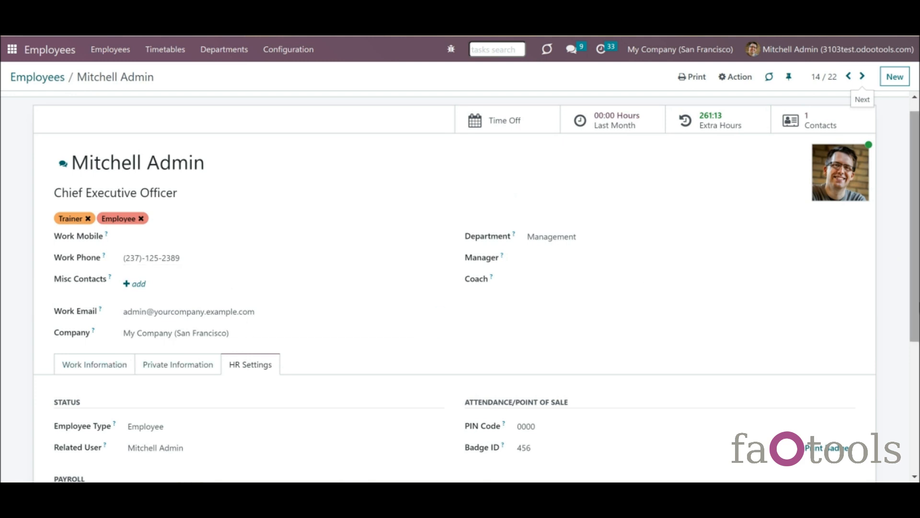
left_click_drag(914, 289, 914, 303)
scroll(910, 303, "down", 2)
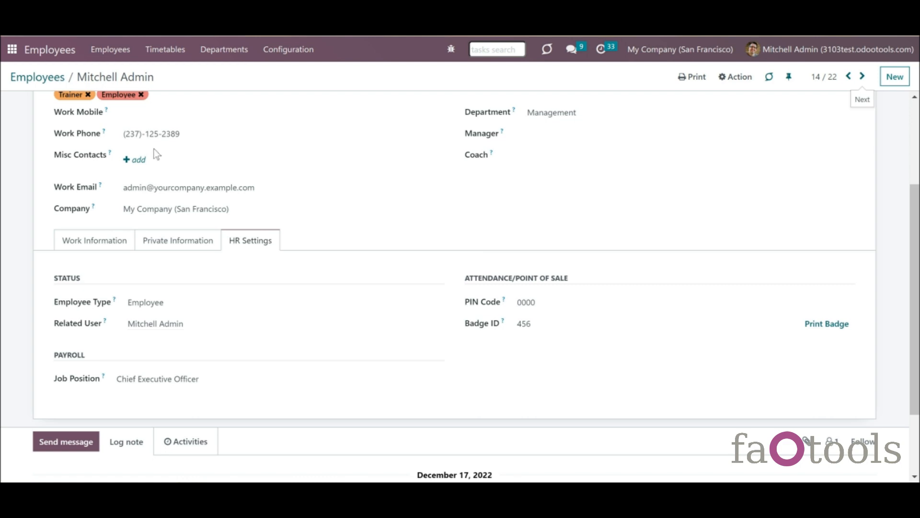
Return to the employees list, check the related user in the Administration manager's profile and move to the following employee record.
left_click(38, 77)
left_click(519, 158)
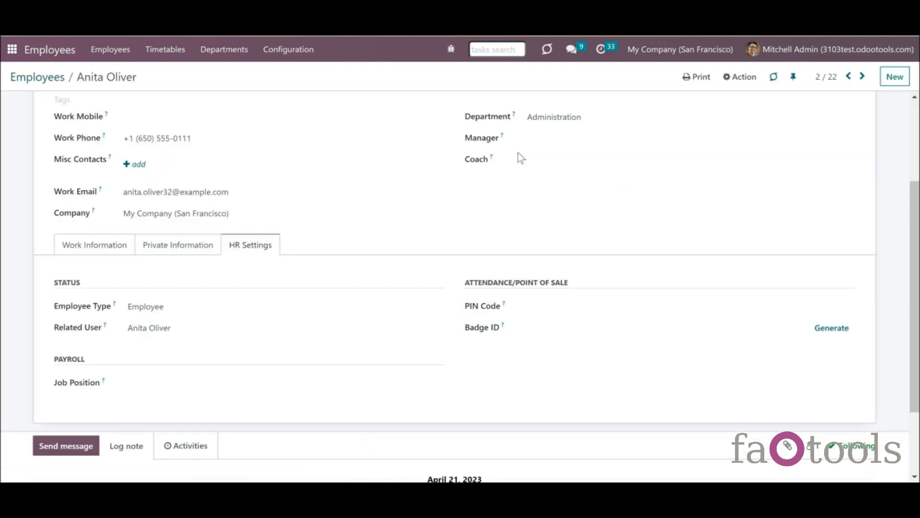
scroll(481, 242, "down", 1)
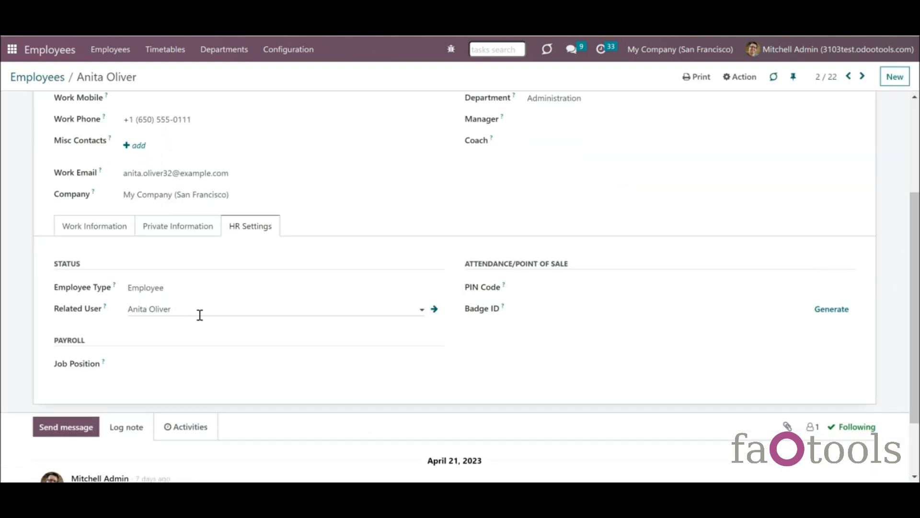
scroll(777, 304, "up", 3)
left_click(862, 76)
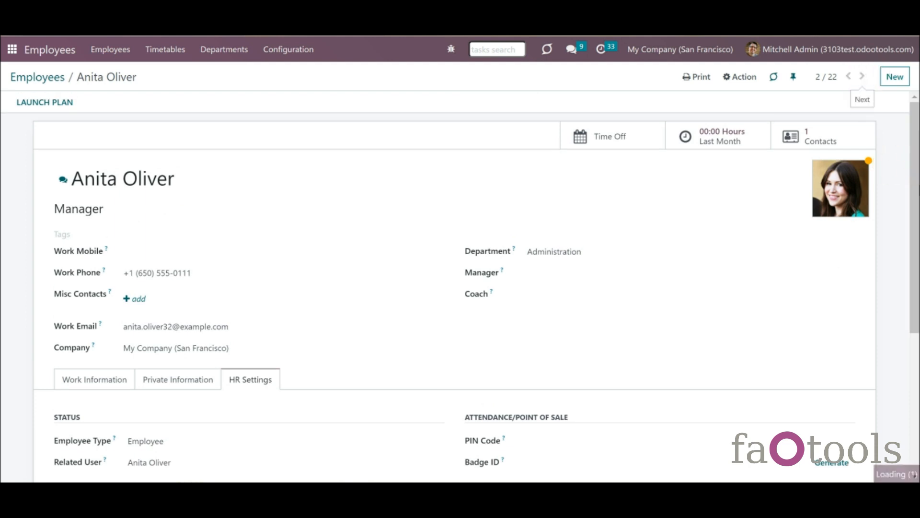
left_click_drag(915, 154, 820, 292)
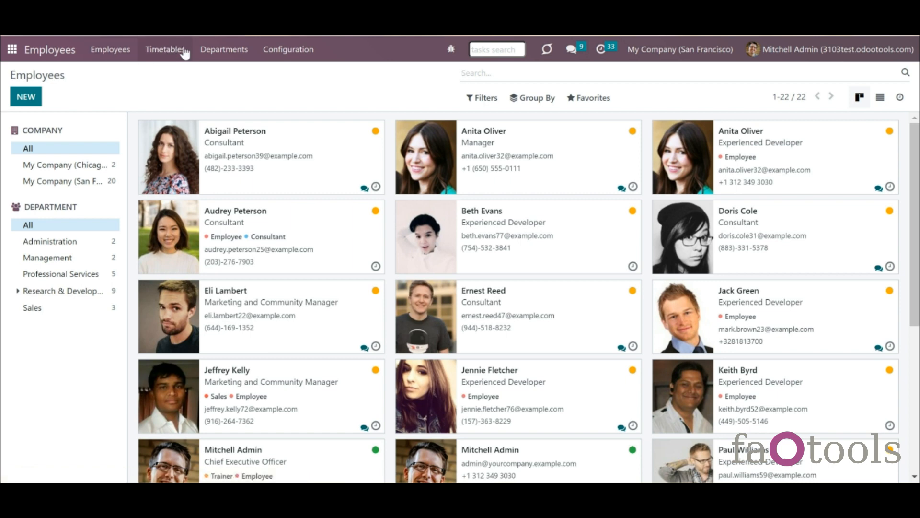
Open the shifts calendar and display it by day, week, month and year.
left_click(168, 58)
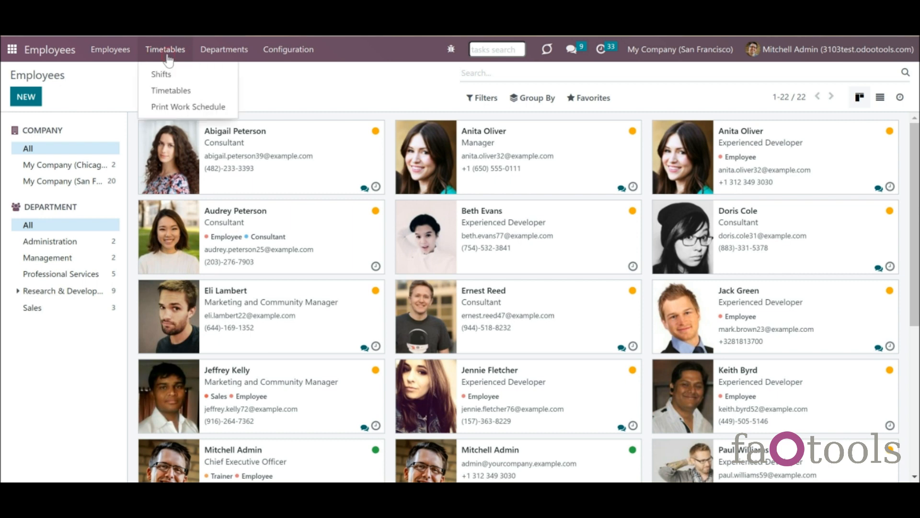
left_click(170, 75)
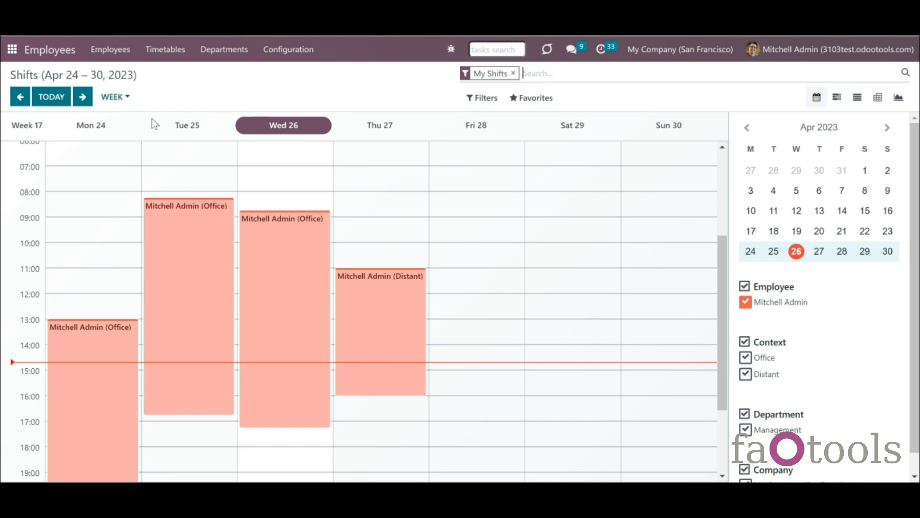
left_click(115, 97)
left_click(127, 118)
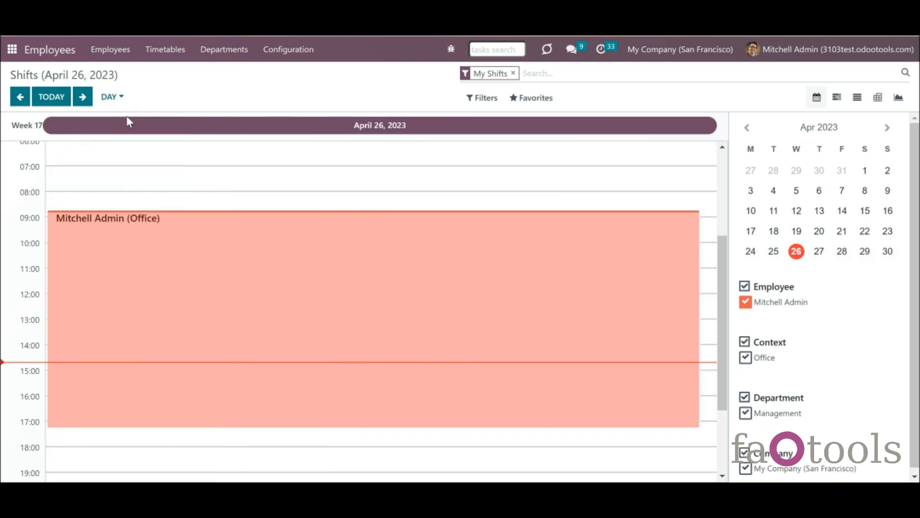
left_click(119, 98)
left_click(129, 138)
left_click(117, 98)
left_click(123, 152)
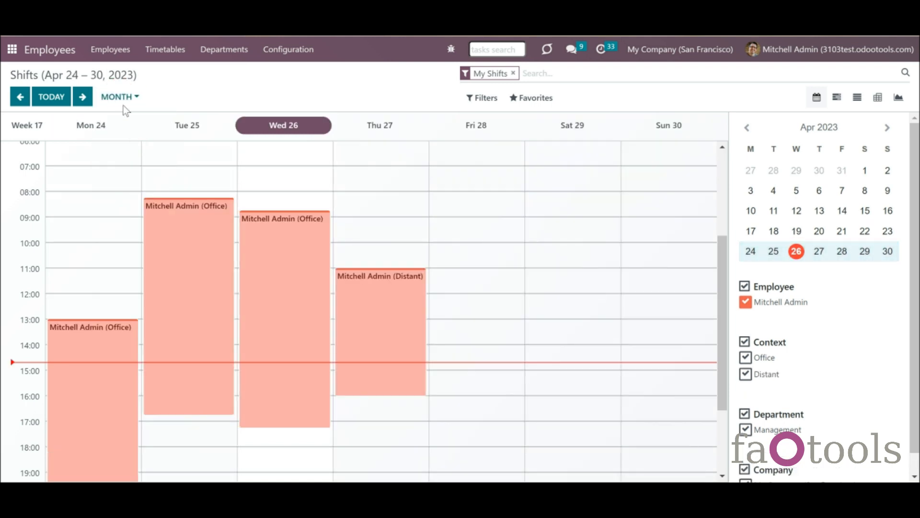
left_click(122, 97)
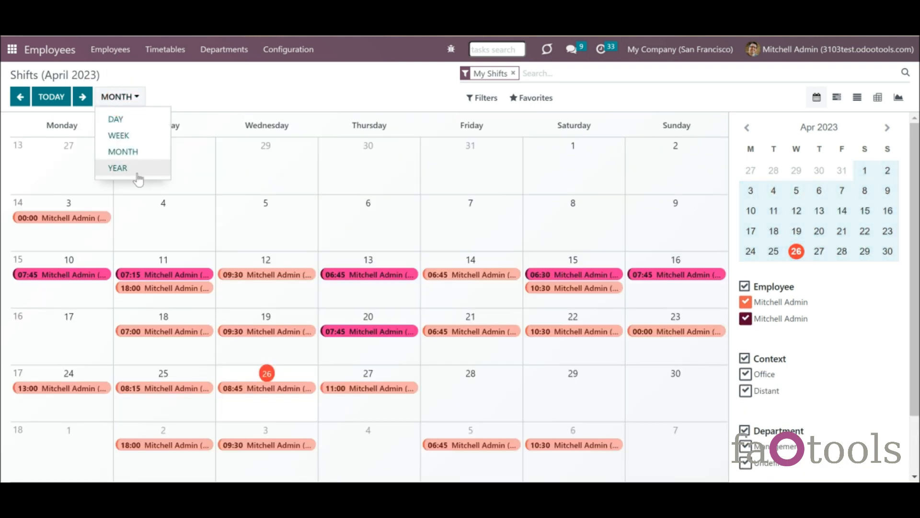
left_click(137, 173)
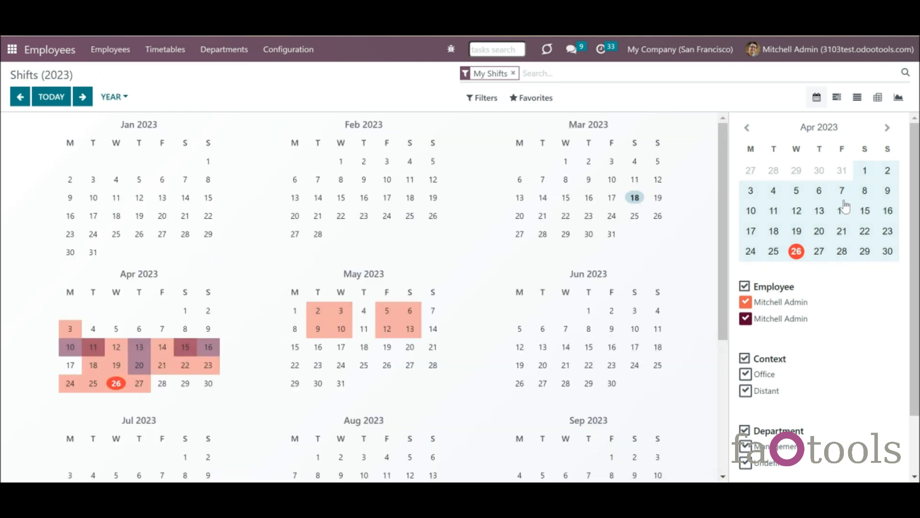
Show the week and the single day of April 19, 2023, and browse the date picker to May 2023.
left_click(798, 232)
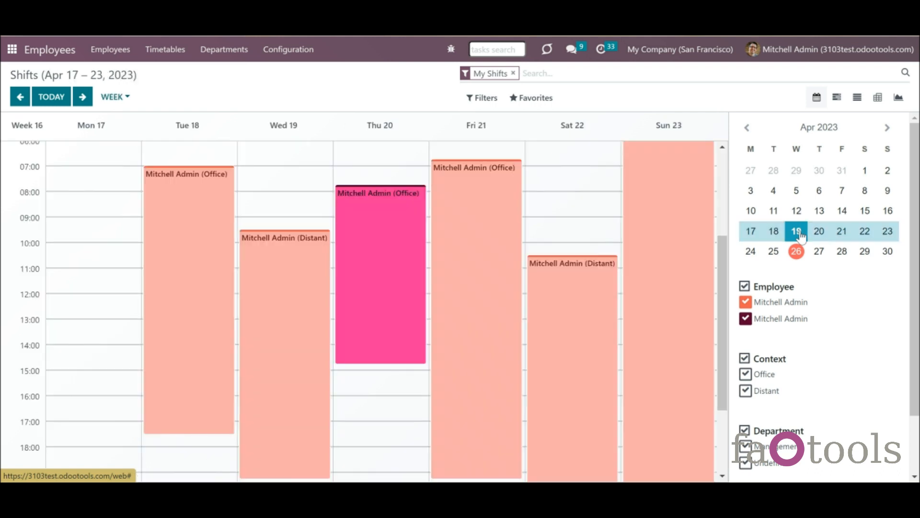
left_click(797, 232)
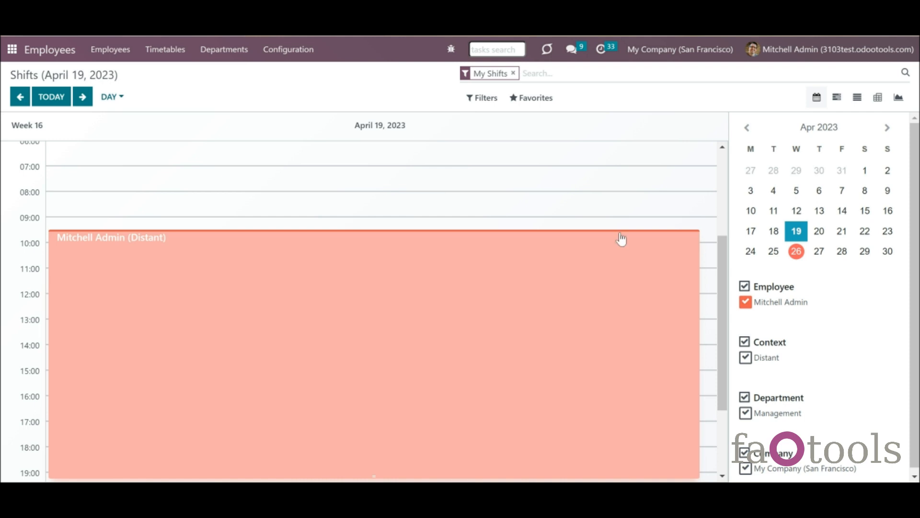
left_click(747, 128)
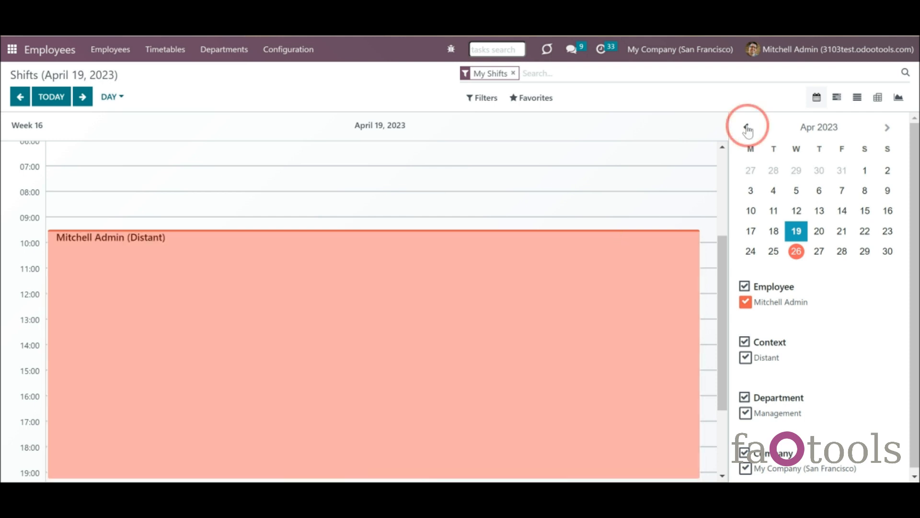
left_click(888, 129)
left_click(888, 128)
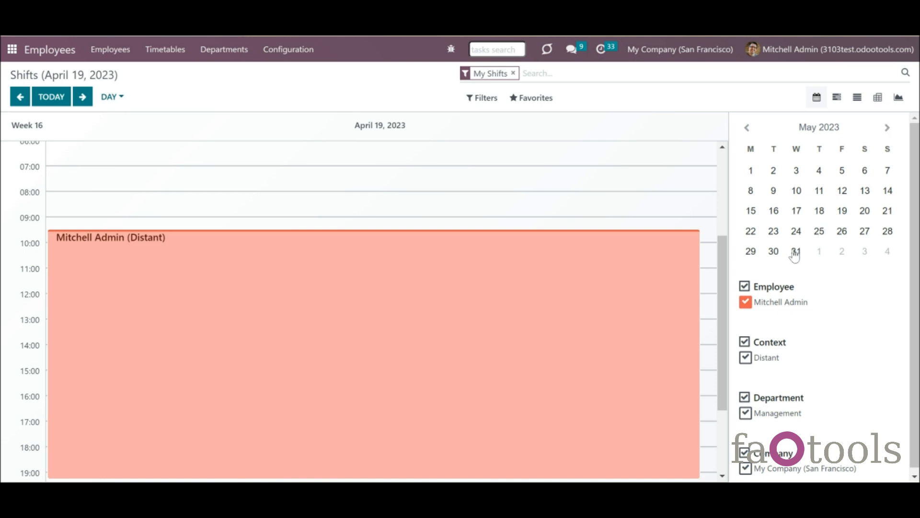
Return the shifts calendar to the weekly view and remove the My Shifts filter.
left_click(110, 97)
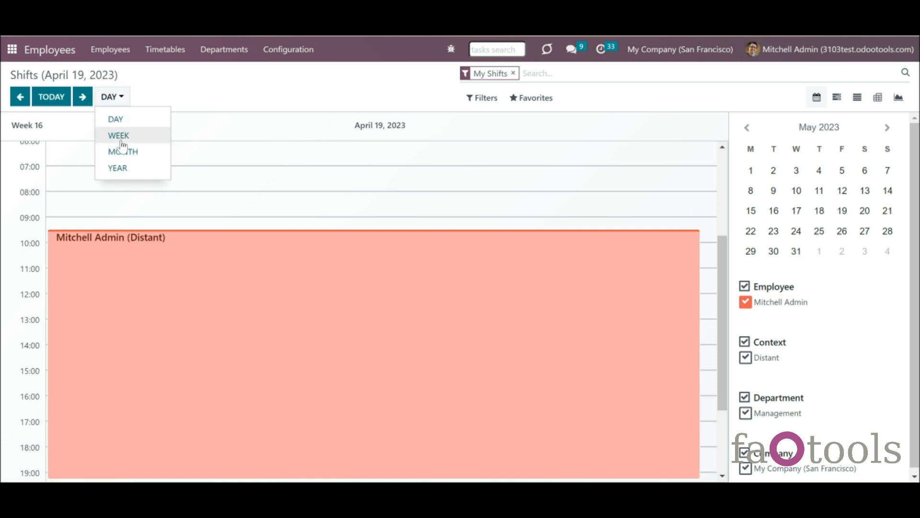
left_click(119, 136)
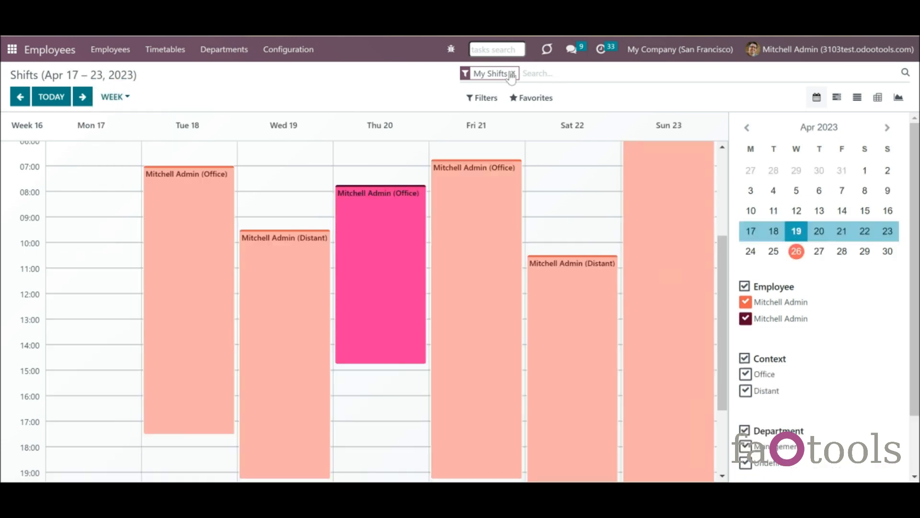
left_click(513, 73)
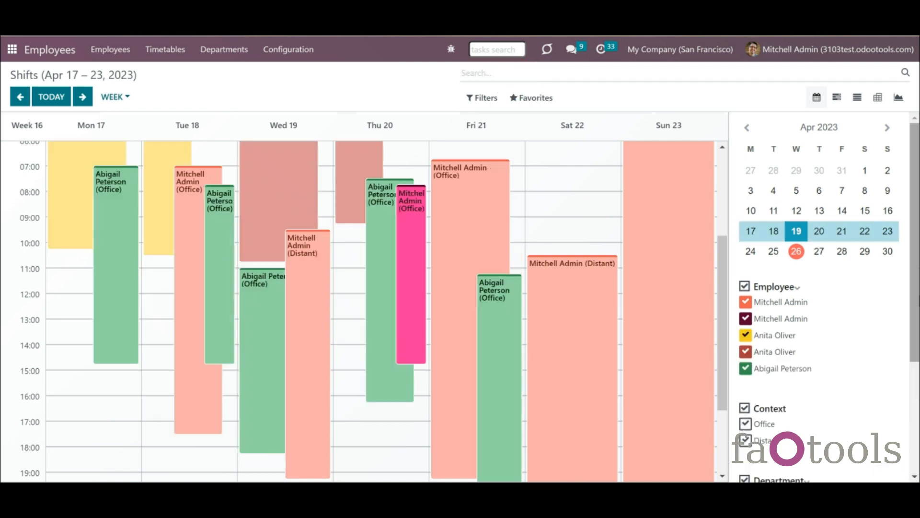
Hide the shifts of the last two listed employees and the Distant context, and view the week from the early hours.
scroll(916, 276, "down", 3)
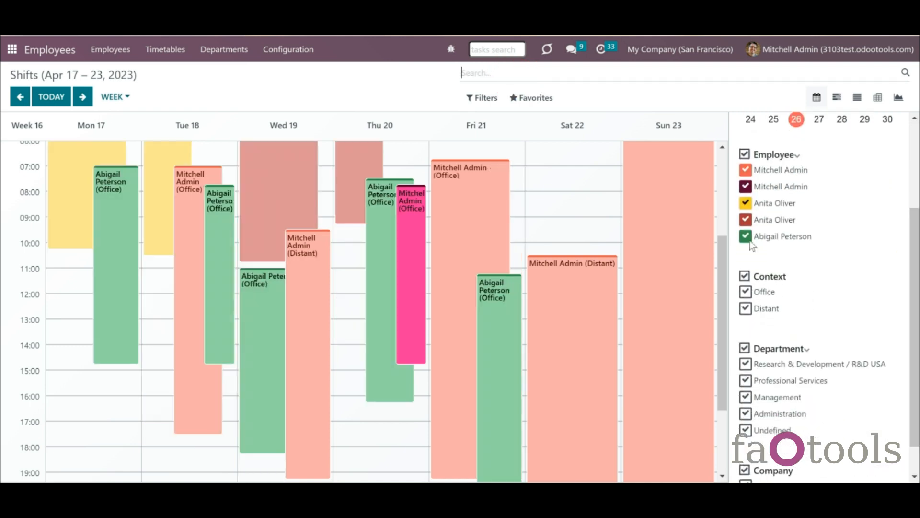
left_click(748, 220)
left_click(747, 236)
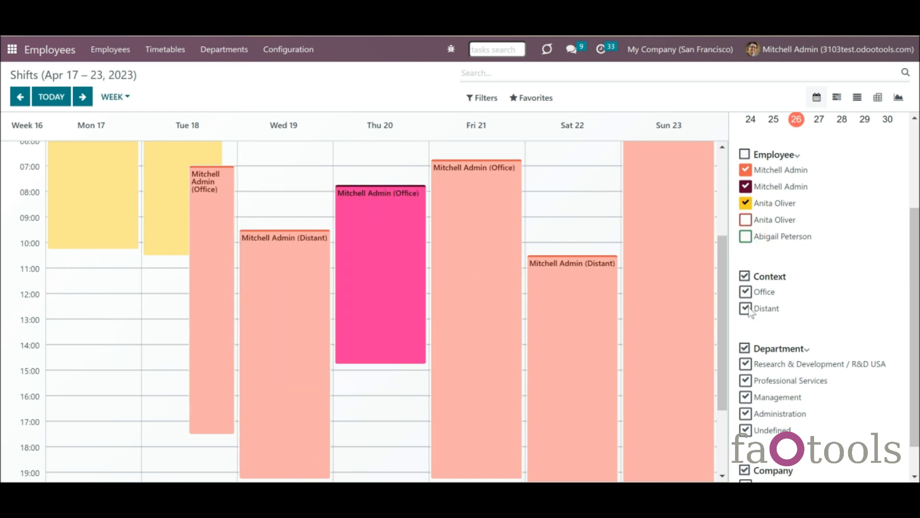
left_click(747, 309)
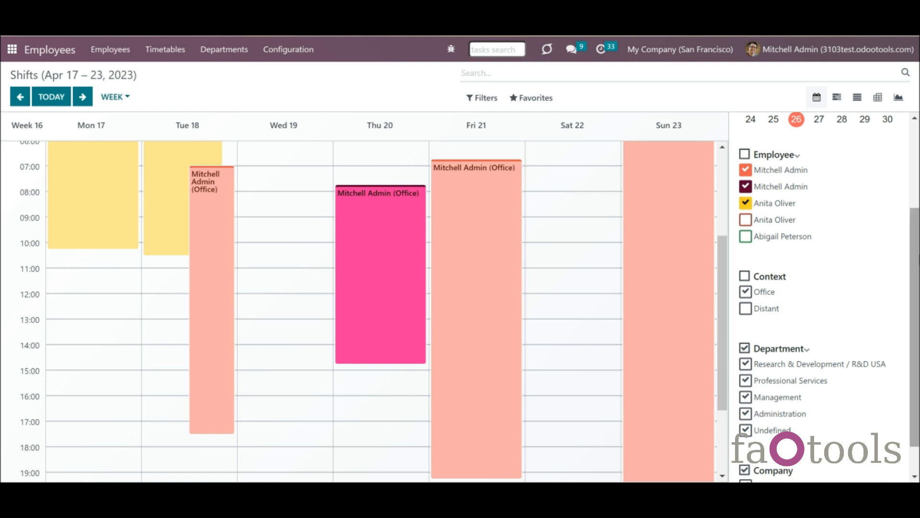
scroll(904, 247, "up", 3)
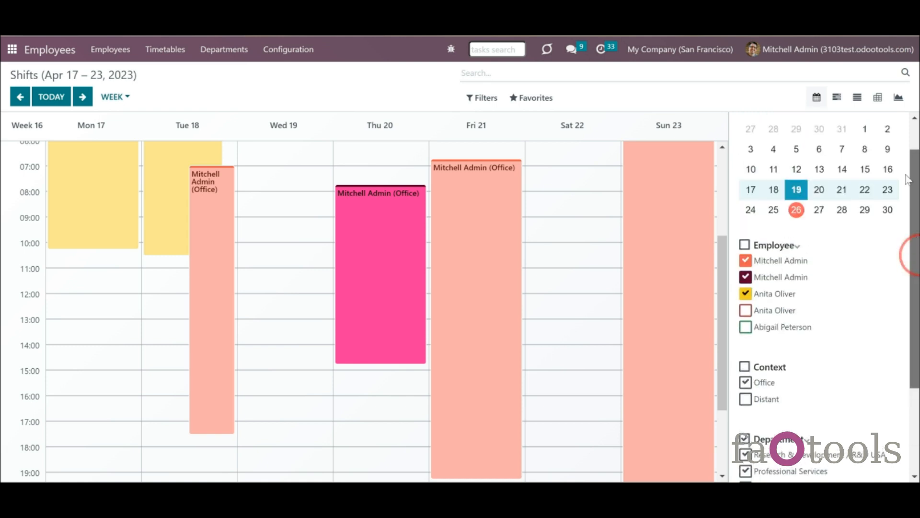
left_click(723, 167)
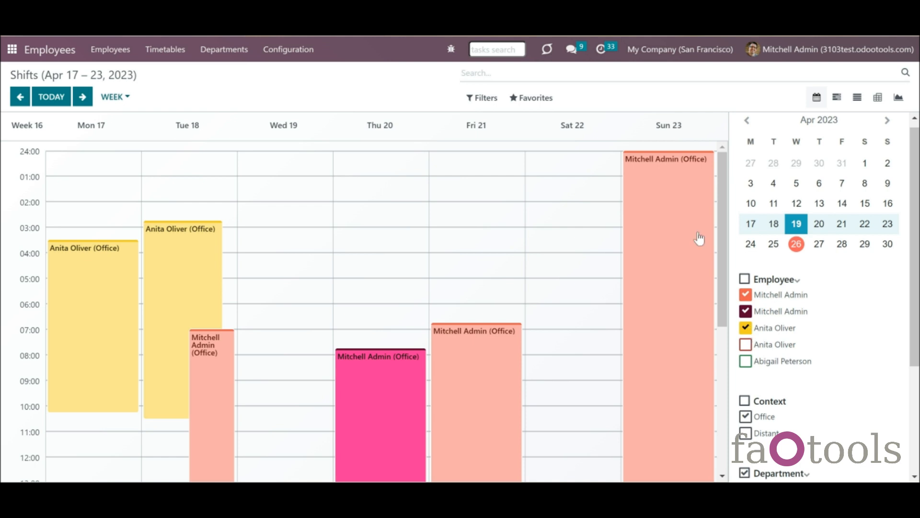
Search the shifts by an employee's first name and remove that search filter.
left_click(505, 73)
type("Anita")
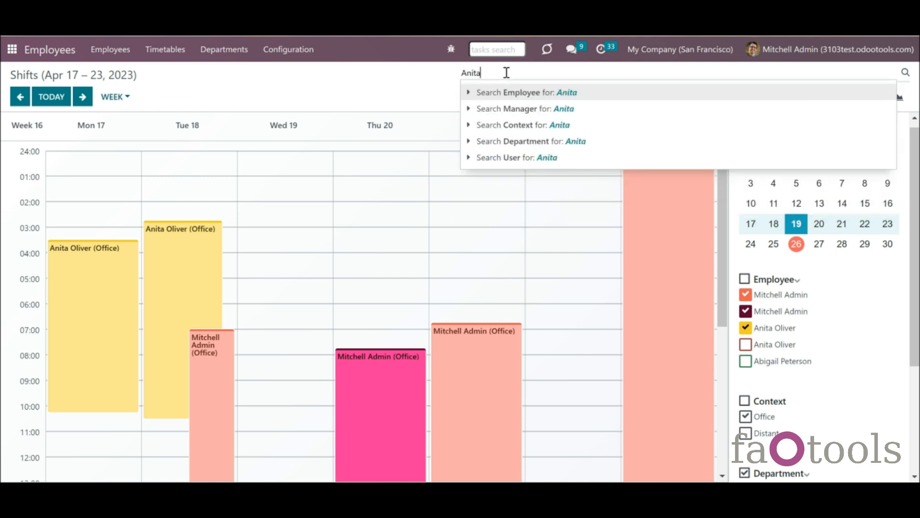
left_click(532, 95)
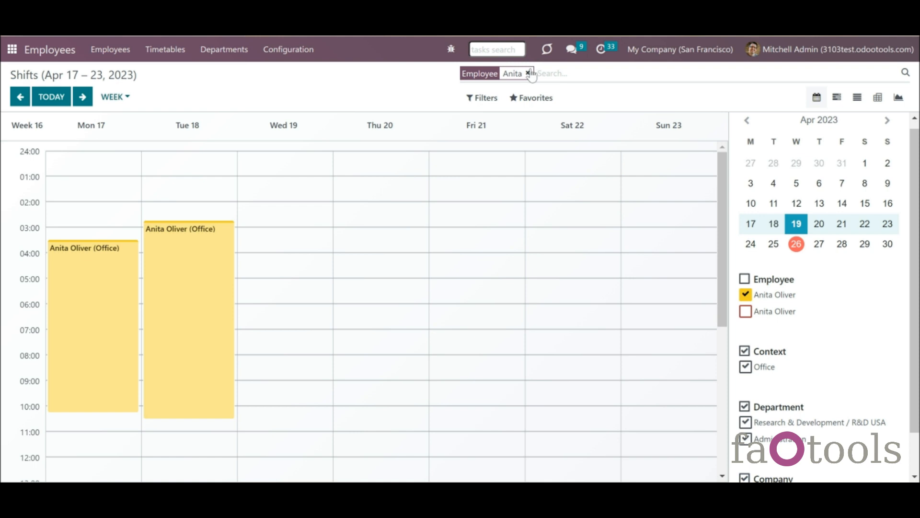
left_click(528, 73)
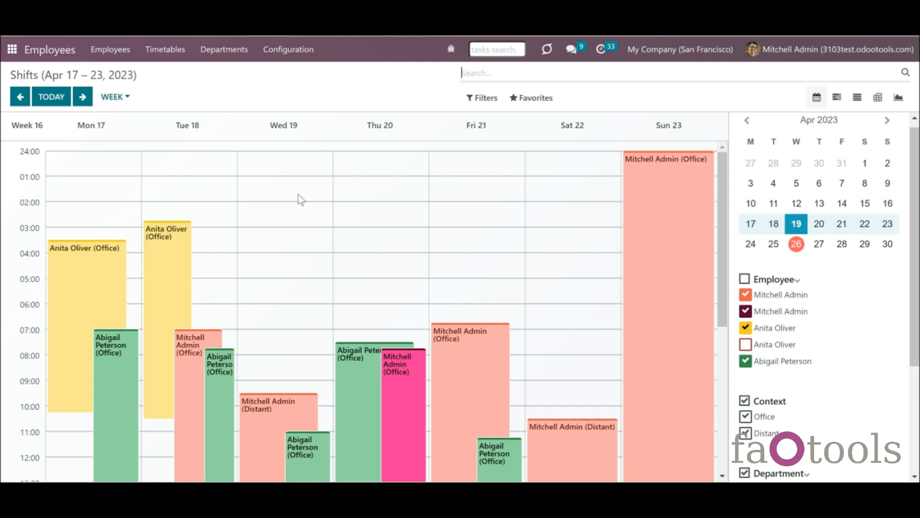
Create an Office shift on Wednesday, April 19 from 01:30 to 04:15 and move it to 03:45–06:30.
left_click_drag(292, 196, 290, 255)
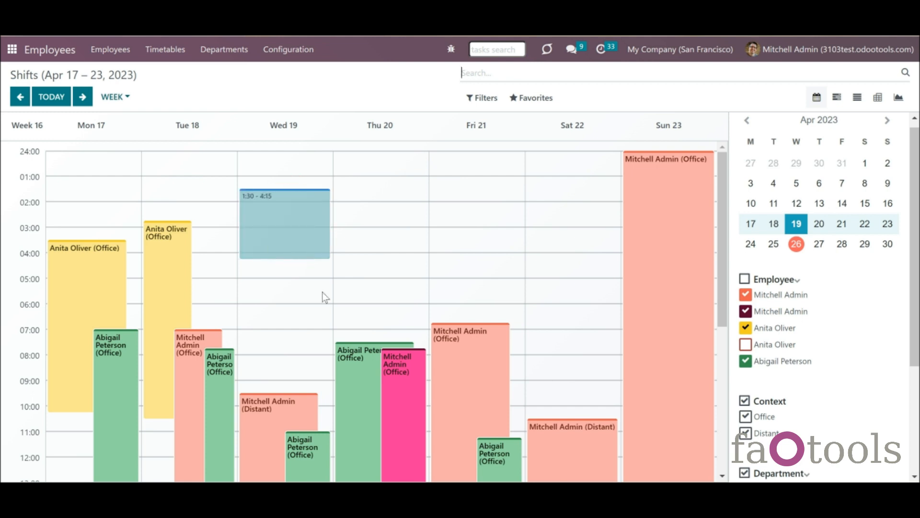
left_click(213, 282)
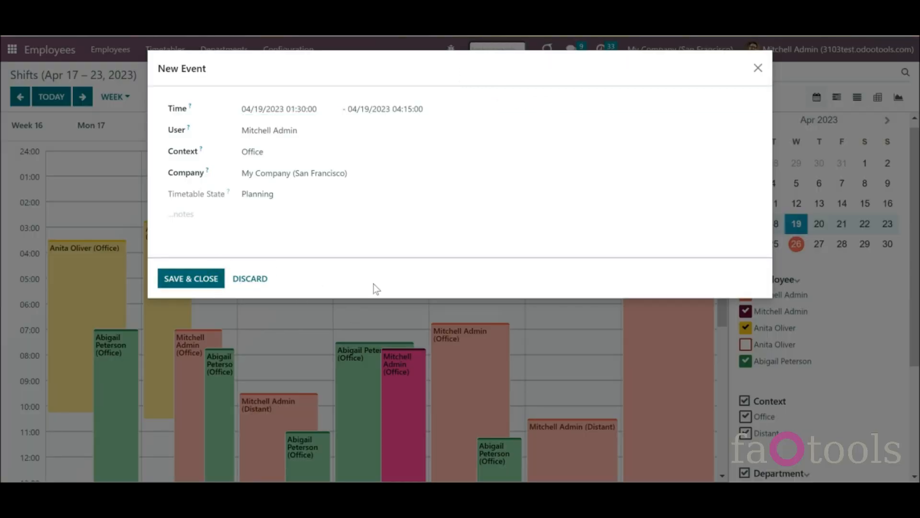
left_click_drag(272, 219, 279, 279)
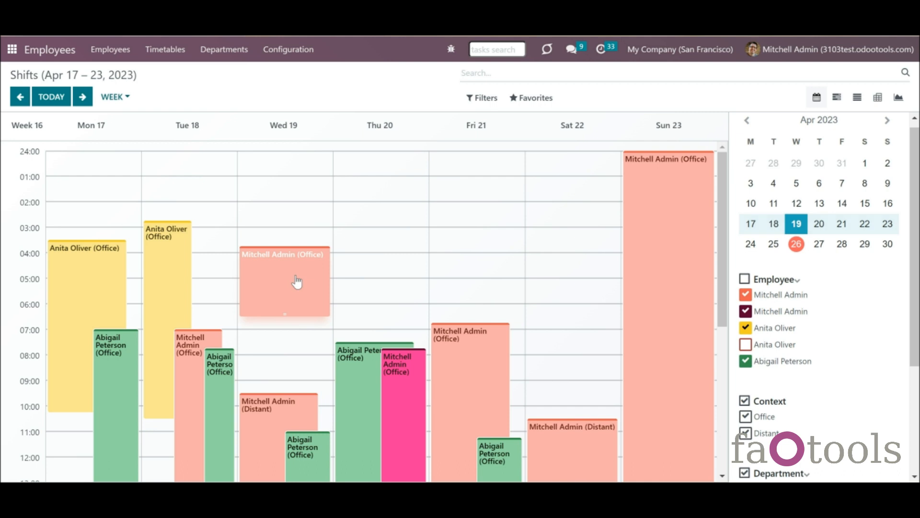
Change the context of the early-morning shift on April 19 to Distant and save it.
left_click(297, 283)
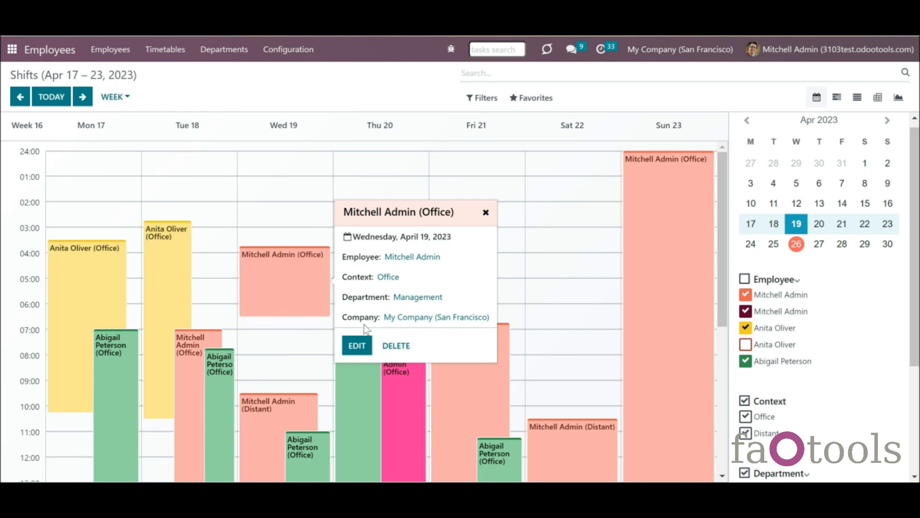
left_click(359, 345)
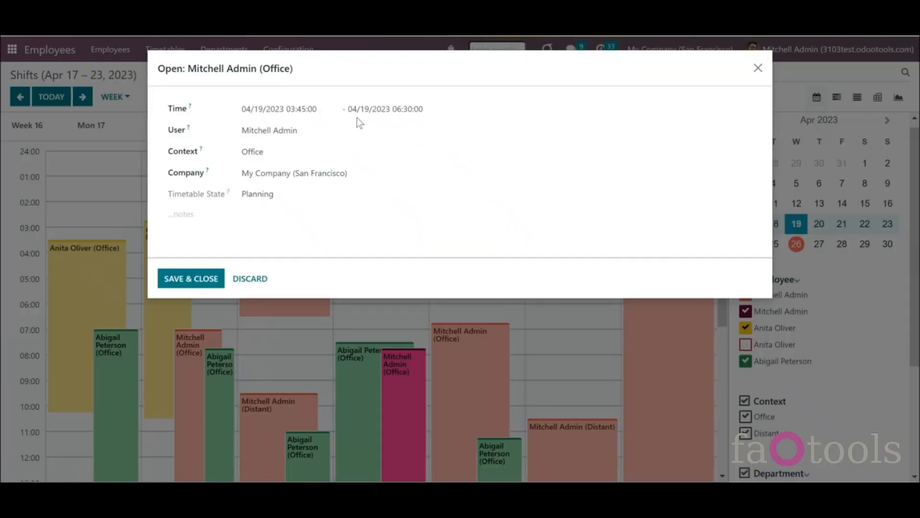
left_click(366, 110)
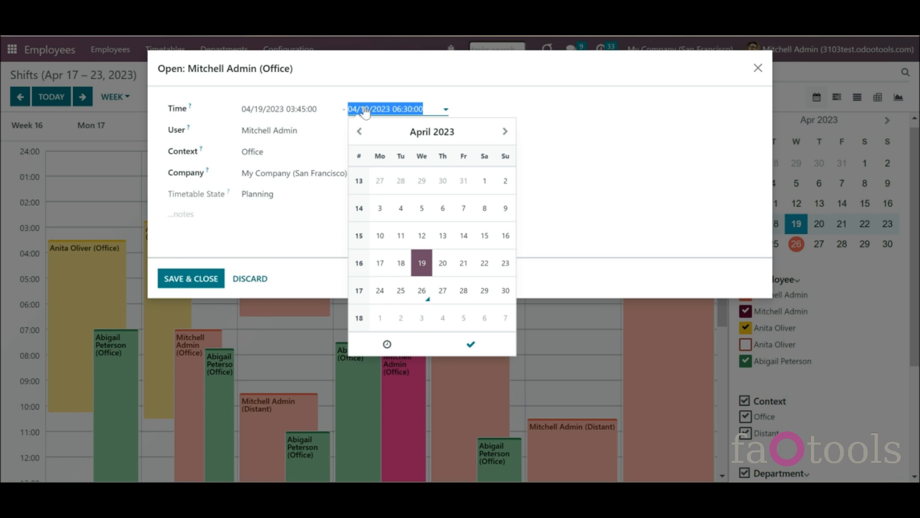
left_click(364, 109)
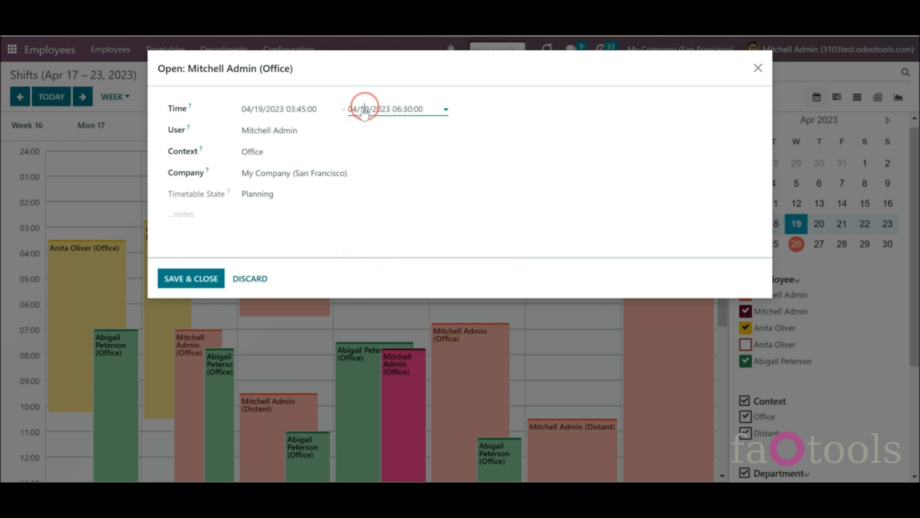
left_click(307, 150)
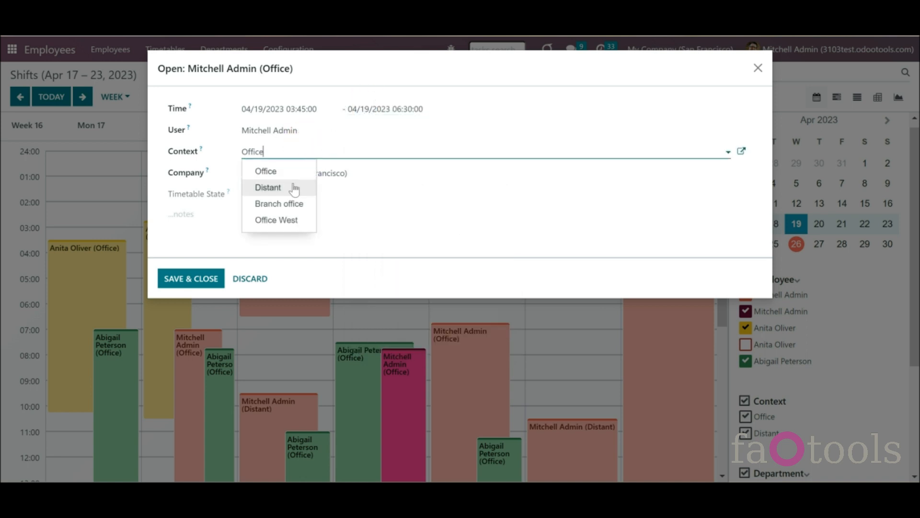
left_click(295, 187)
left_click(201, 280)
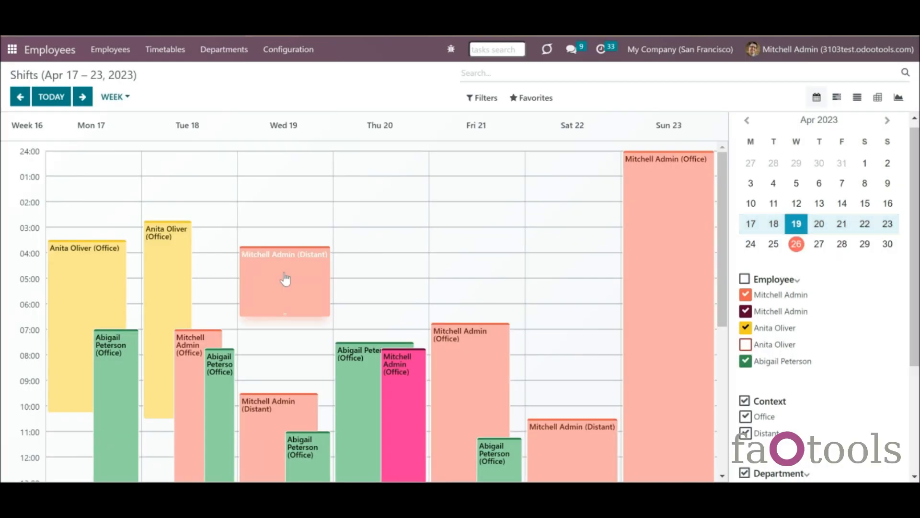
Delete the early-morning Distant shift on Wednesday, April 19.
left_click(286, 279)
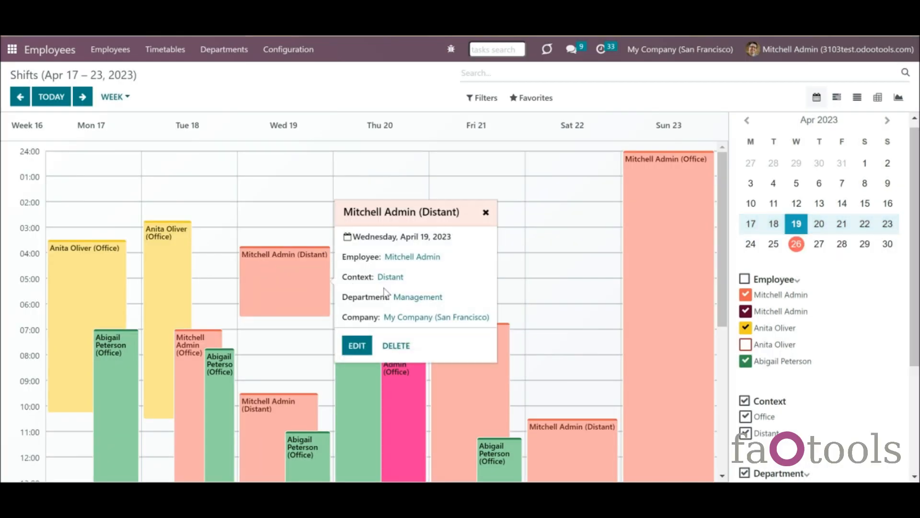
left_click(397, 346)
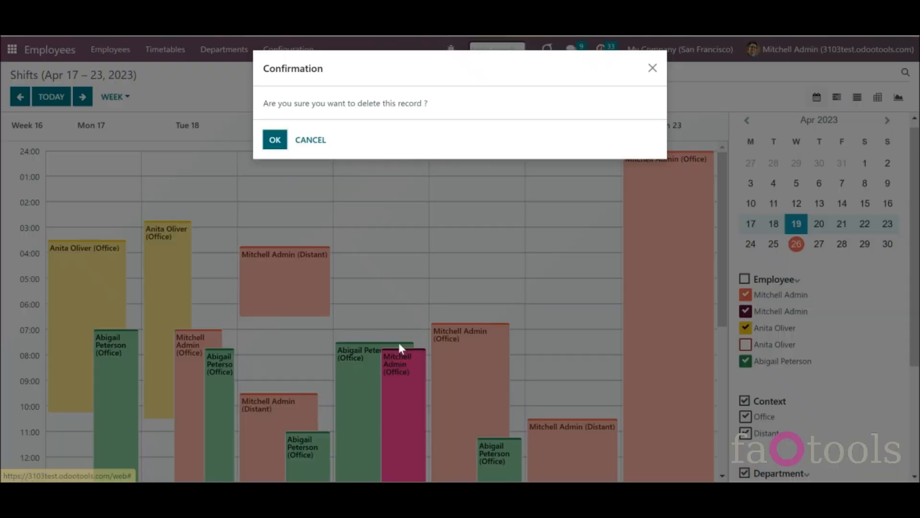
left_click(271, 142)
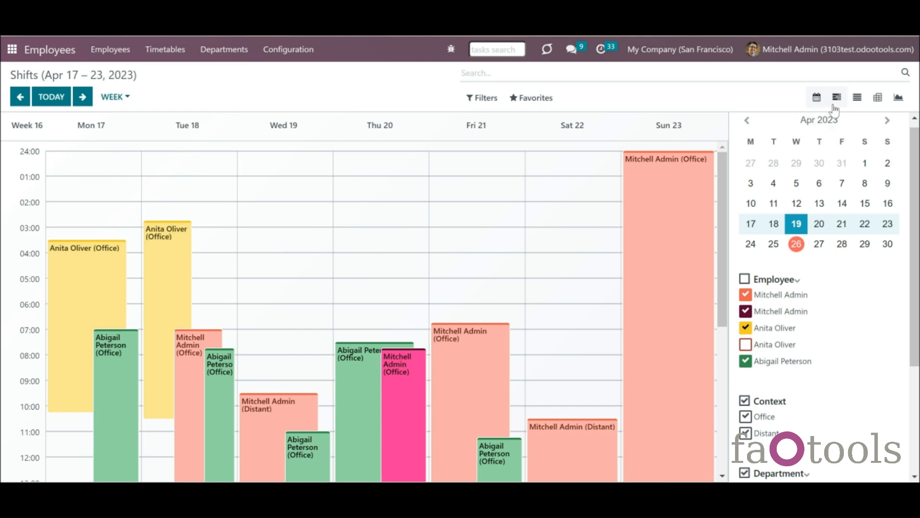
View the shifts as a list, a pivot table, a graph and a Gantt chart.
left_click(857, 98)
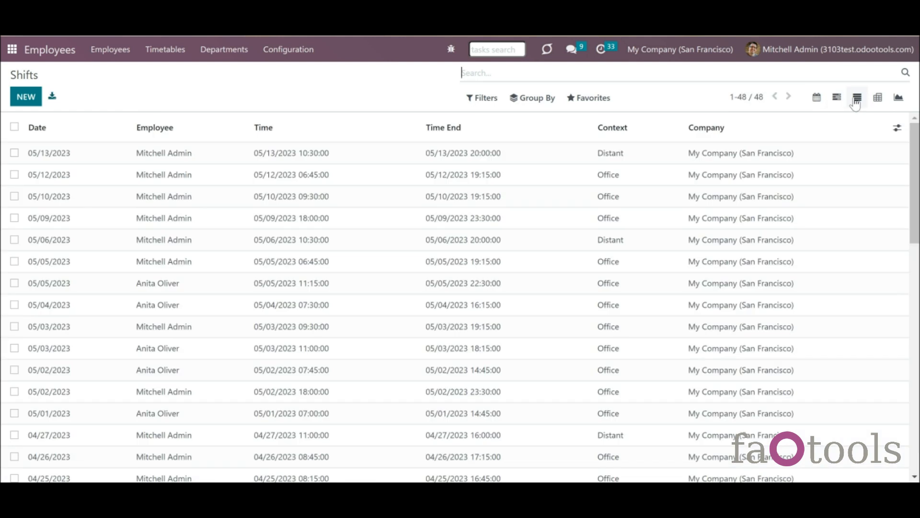
left_click(877, 102)
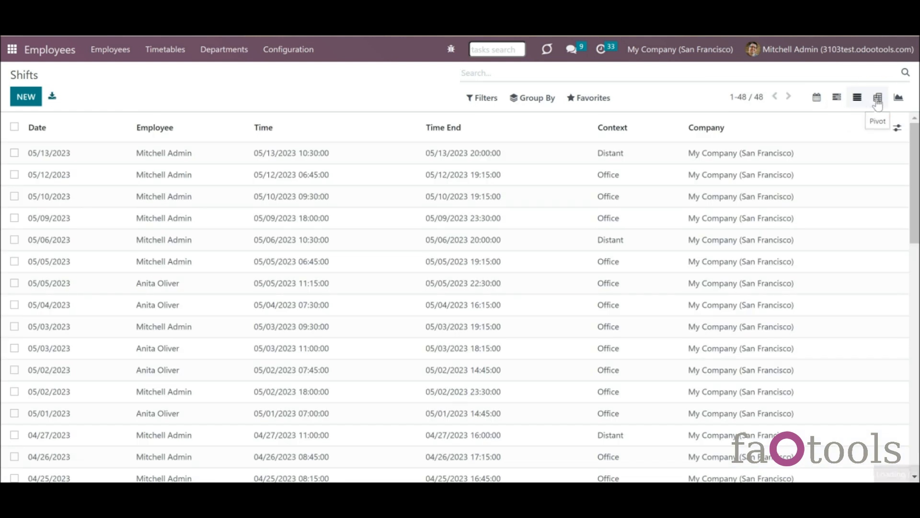
left_click(899, 100)
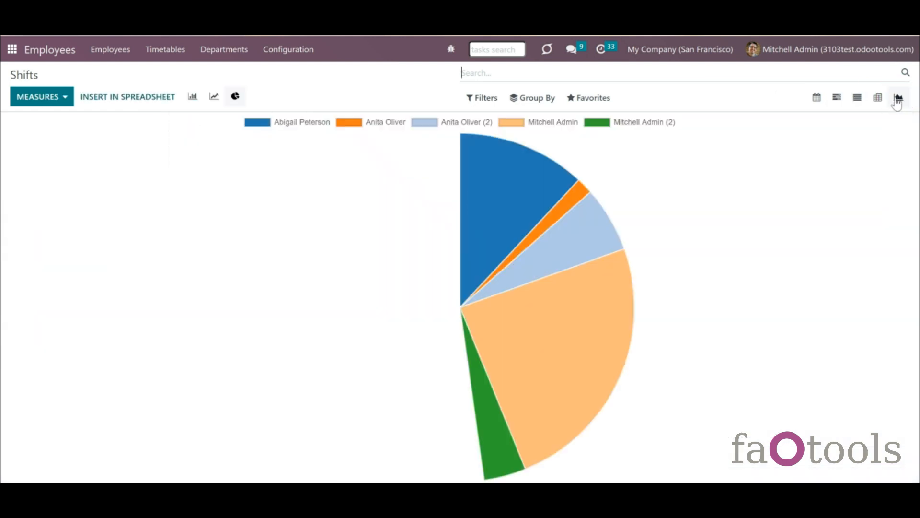
left_click(837, 100)
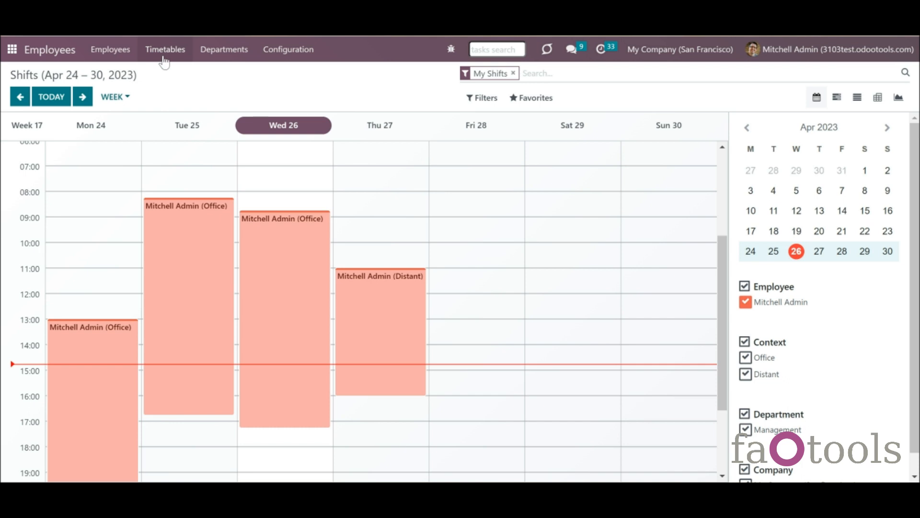
Open the Print Work Schedule form and set the start of its period to 04/11/2023.
left_click(163, 57)
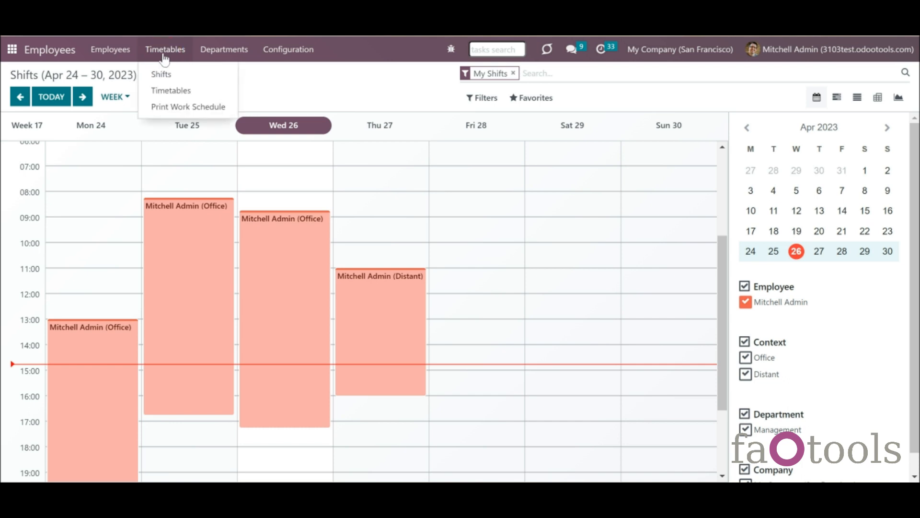
left_click(190, 109)
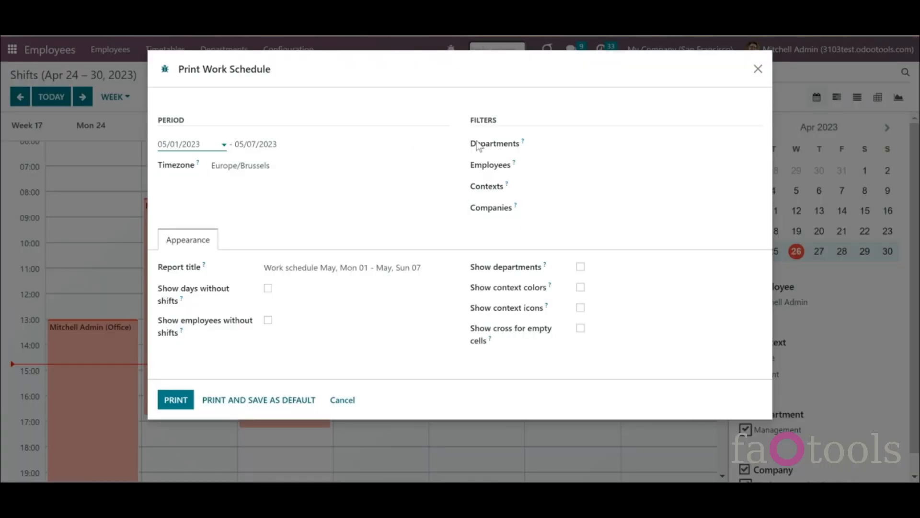
left_click(165, 144)
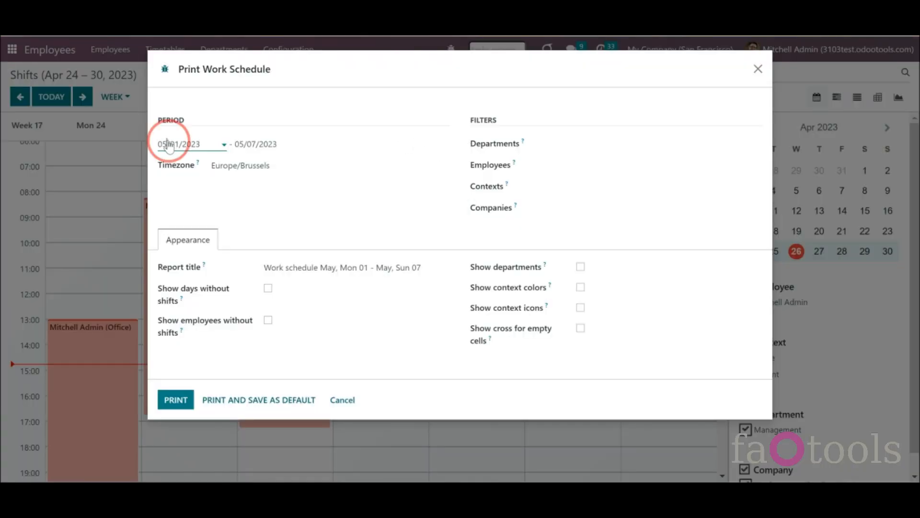
left_click(170, 166)
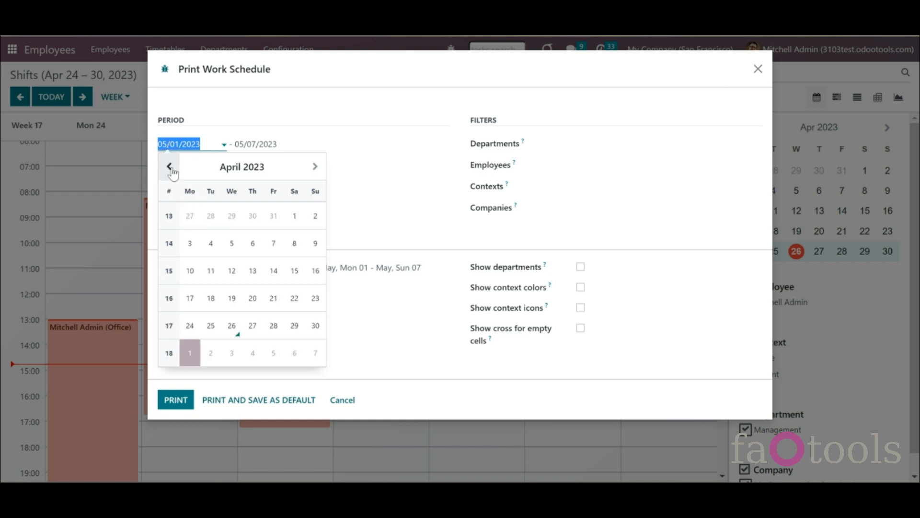
left_click(214, 279)
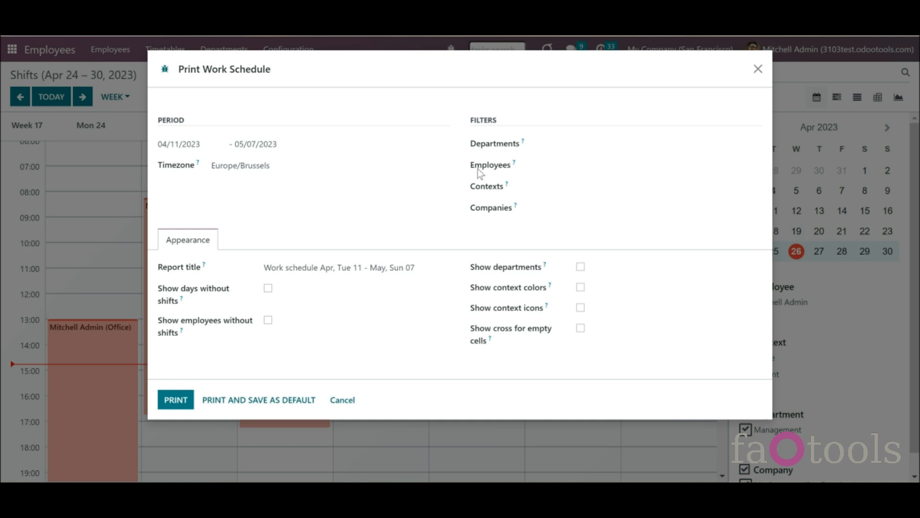
left_click(441, 170)
left_click(441, 170)
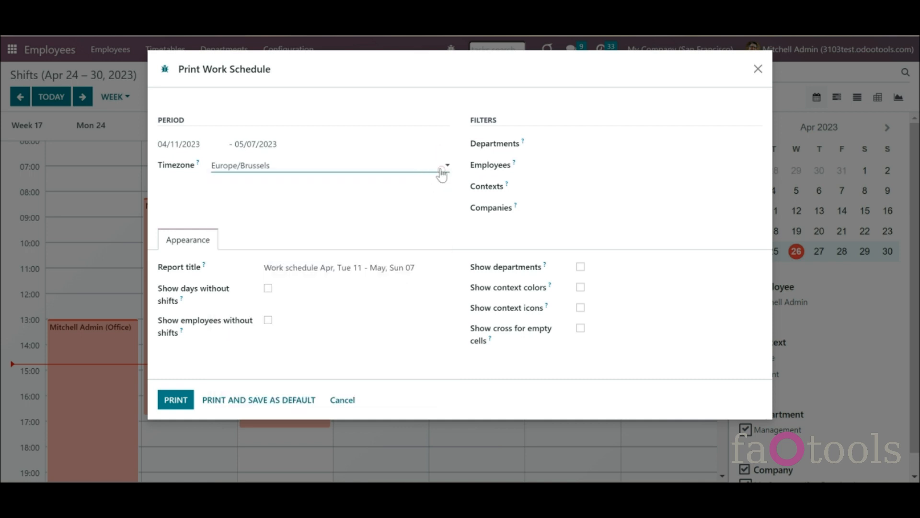
Filter the work schedule by the Management department and the Office and Distant contexts.
left_click(547, 143)
type("ma")
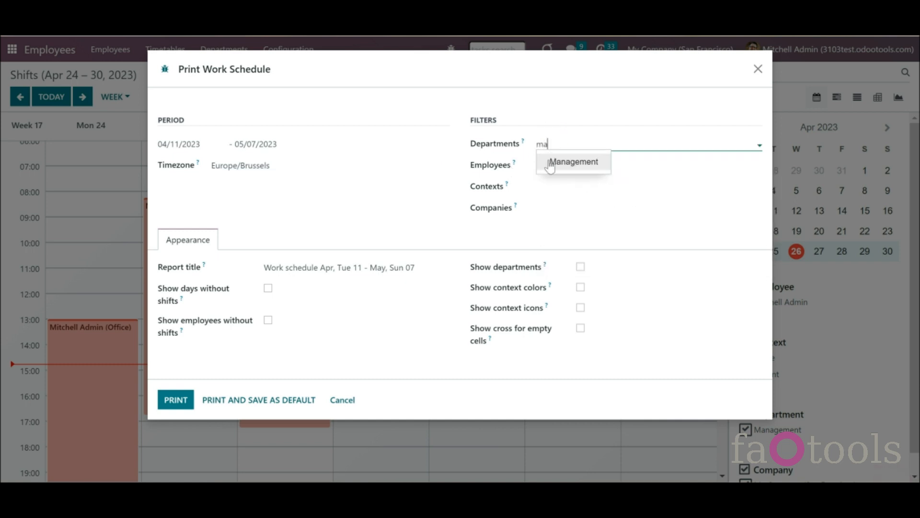
left_click(550, 163)
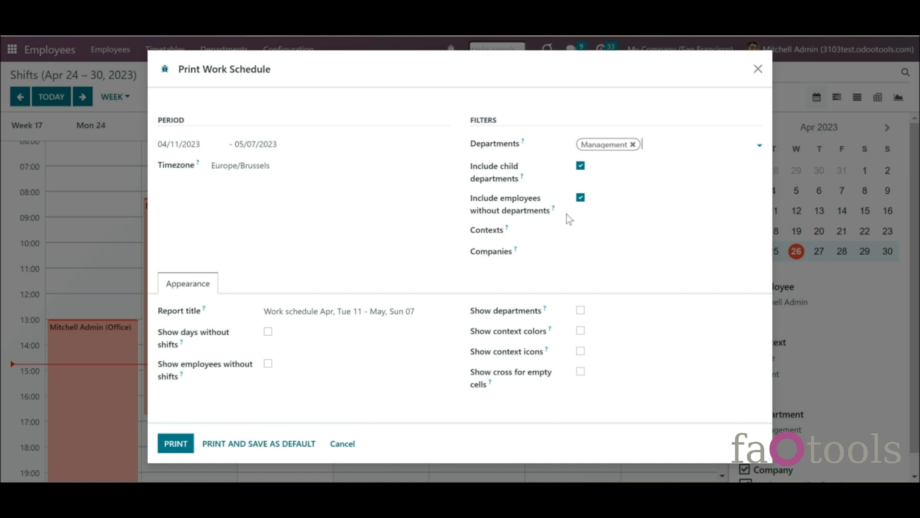
left_click(591, 229)
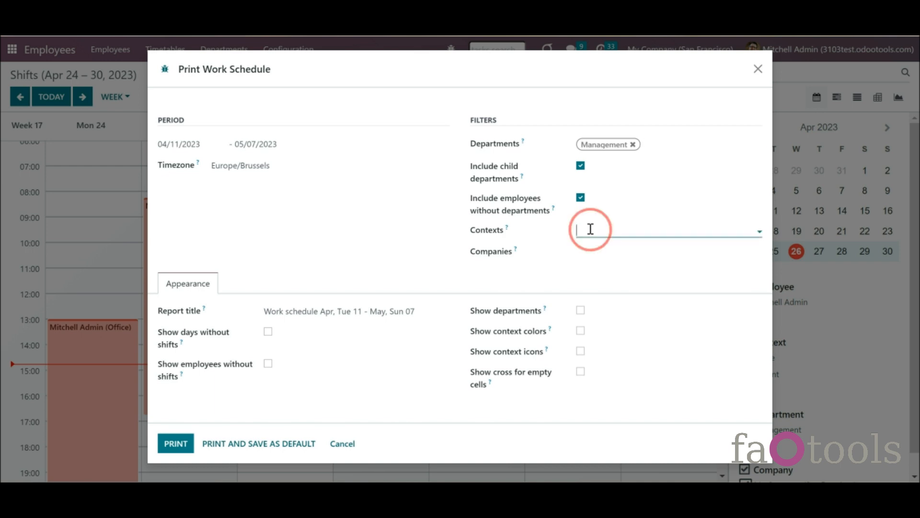
left_click(598, 247)
left_click(645, 247)
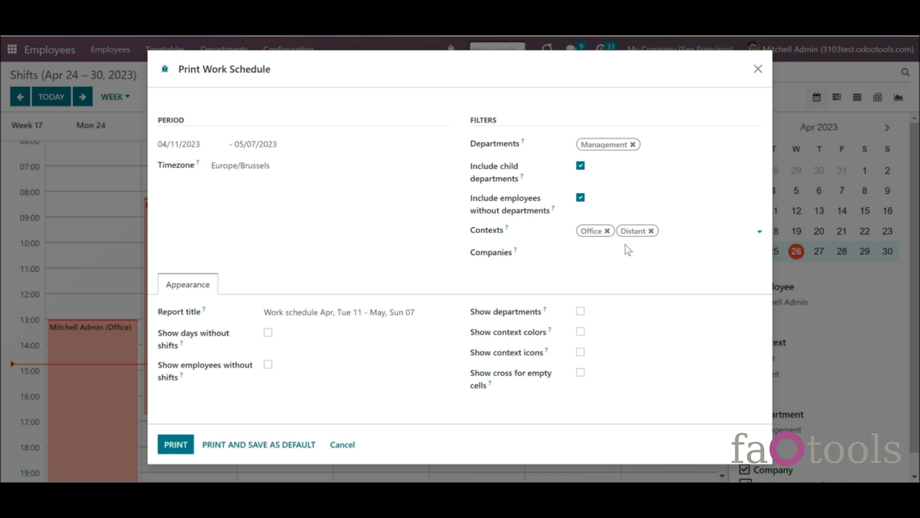
Add both companies to the schedule's filter and remove My Company (Chicago), keeping only My Company (San Francisco).
left_click(600, 256)
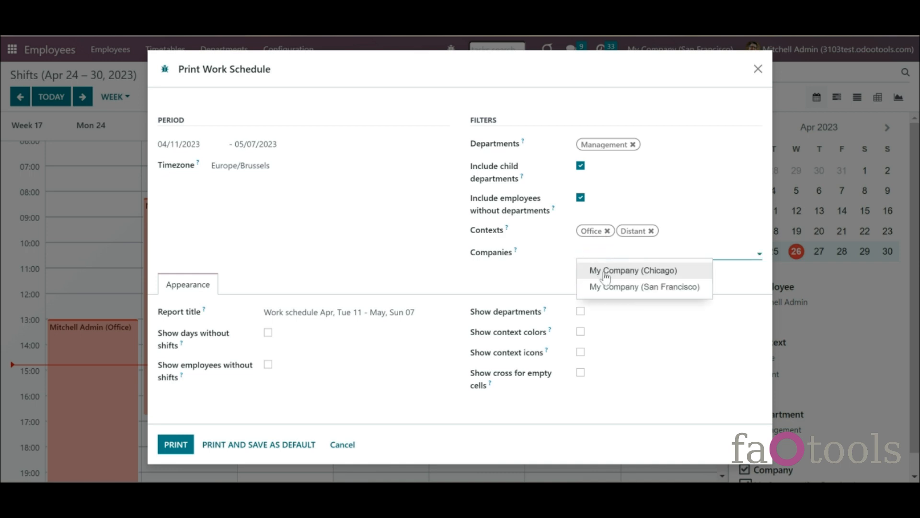
left_click(607, 272)
left_click(696, 255)
left_click(706, 275)
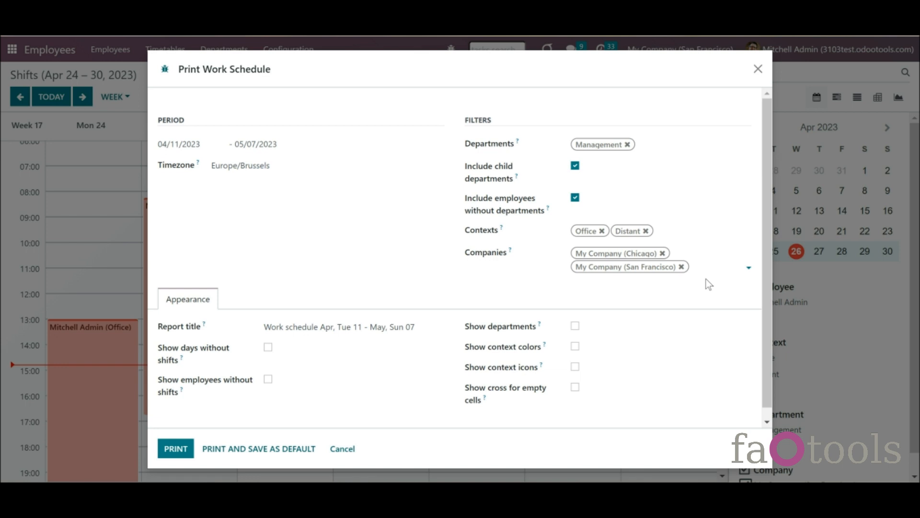
left_click(663, 254)
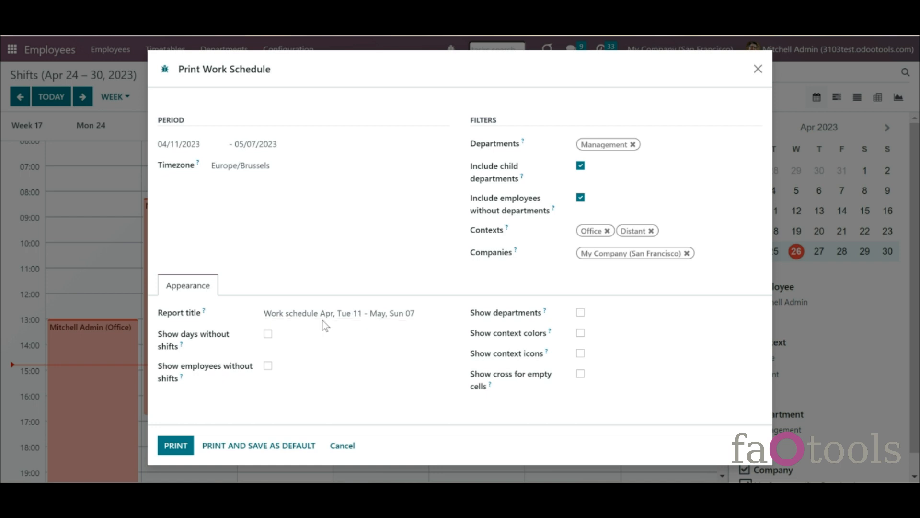
Replace "Work" with "Management" in the report title and enable showing departments, context colors and context icons.
double_click(283, 312)
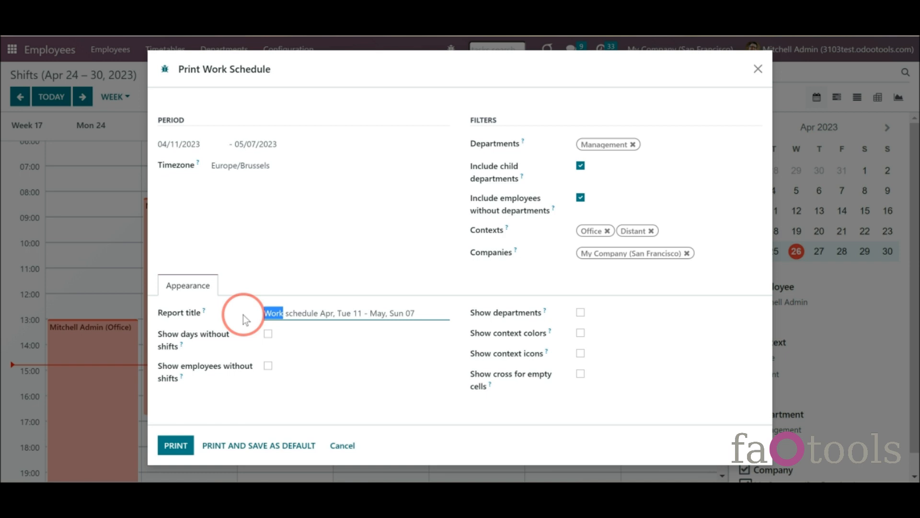
type("Management")
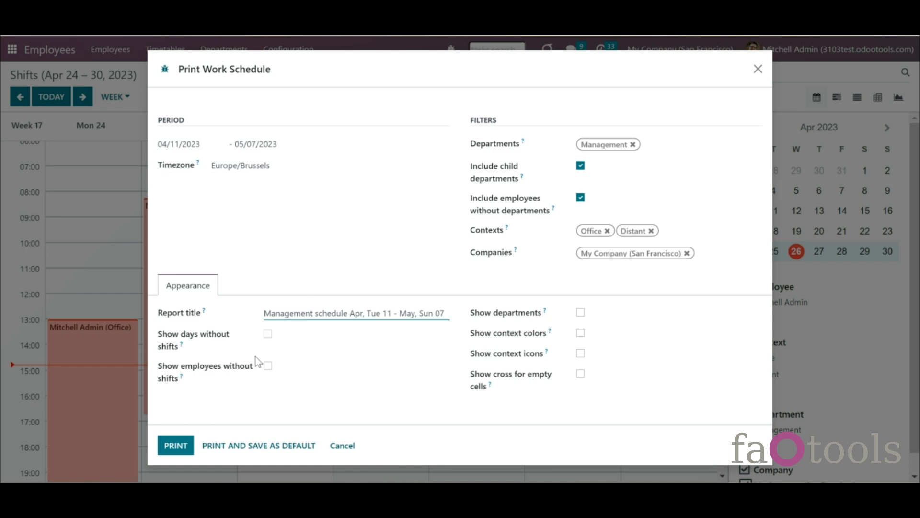
left_click(580, 312)
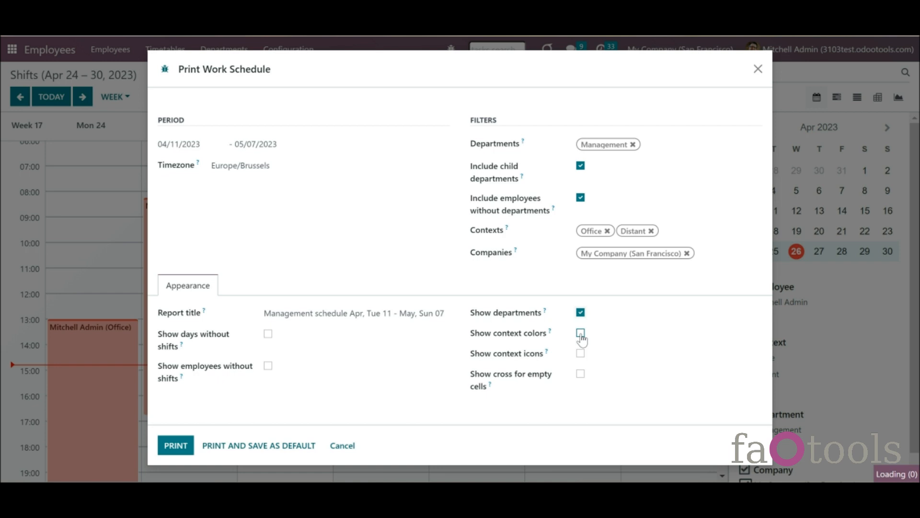
left_click(581, 333)
left_click(581, 353)
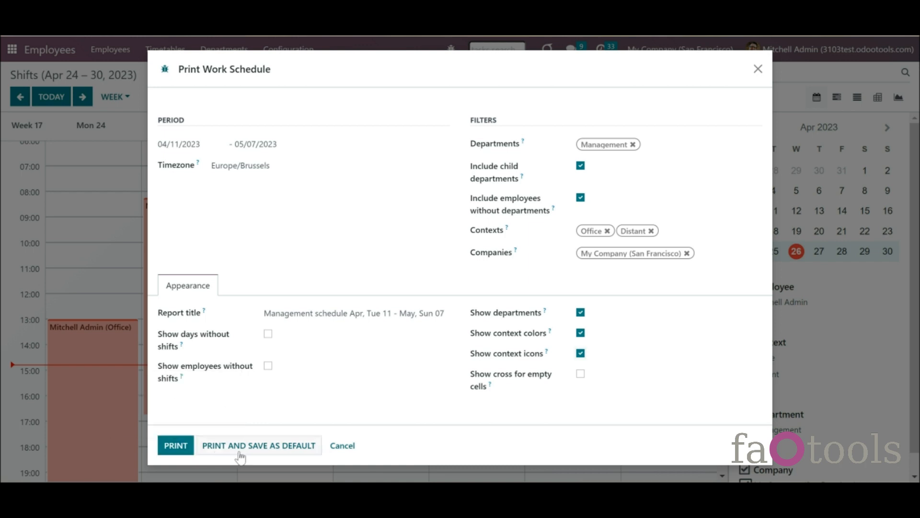
Print the work schedule while saving its settings as default, and close the form.
left_click(289, 447)
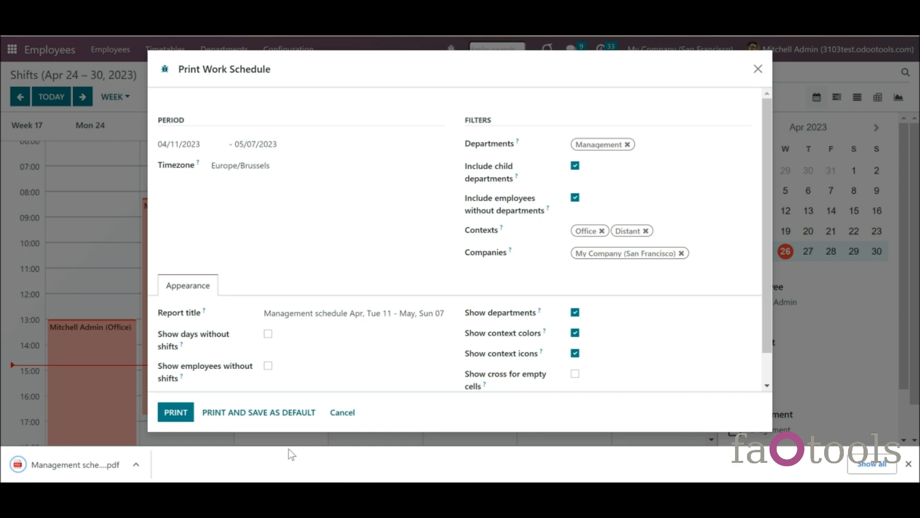
left_click(758, 68)
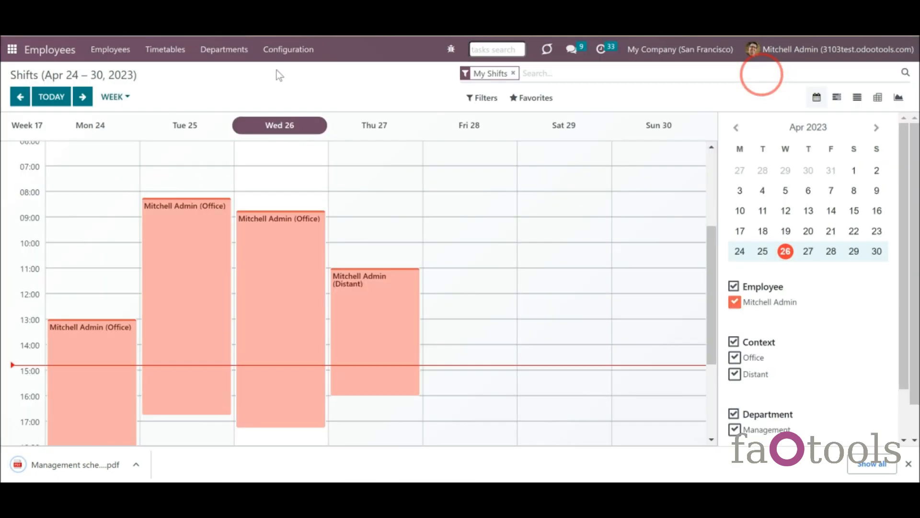
Reopen the work schedule print form to check the saved default filters and appearance options, and close it.
left_click(168, 51)
left_click(195, 105)
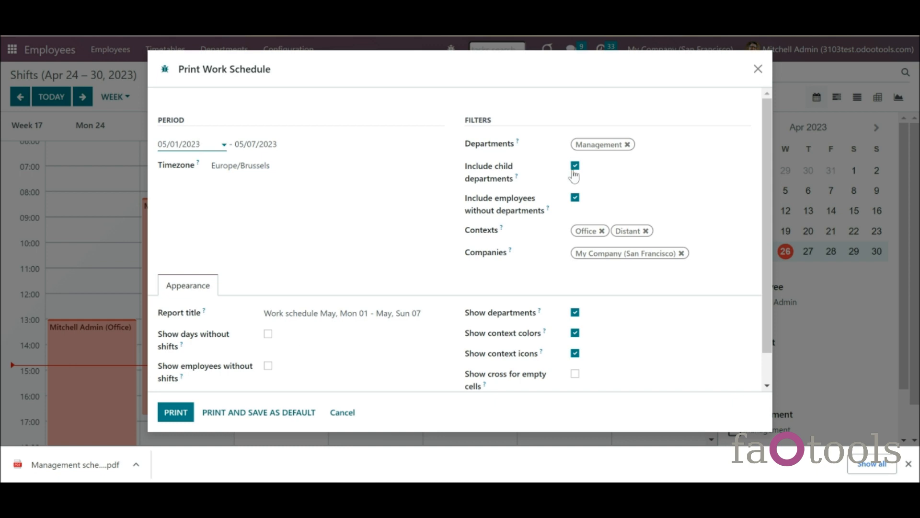
left_click(757, 69)
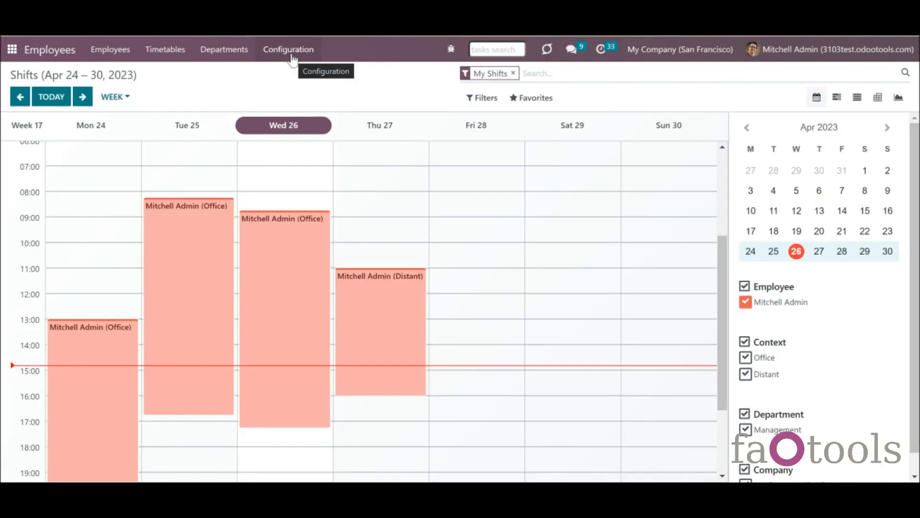
Open the Employees settings and go to the Flexible Timetables and Shifts section.
left_click(290, 54)
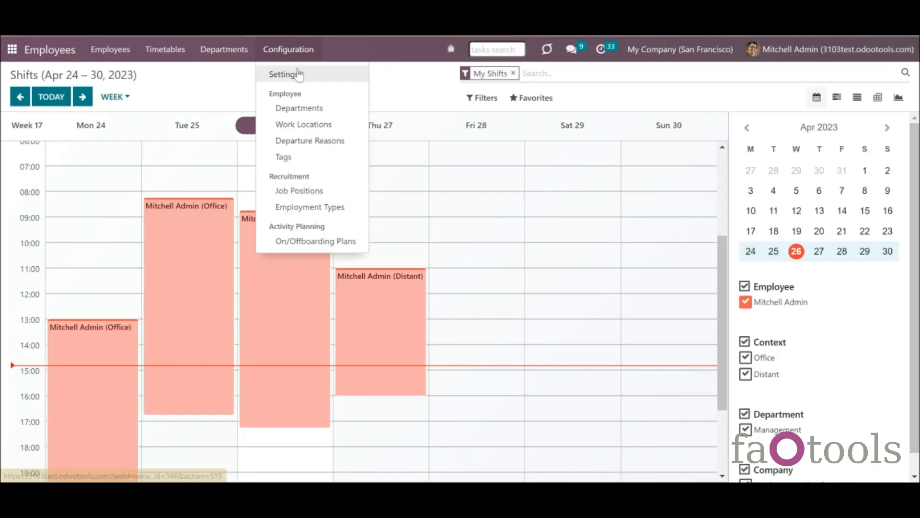
left_click(302, 75)
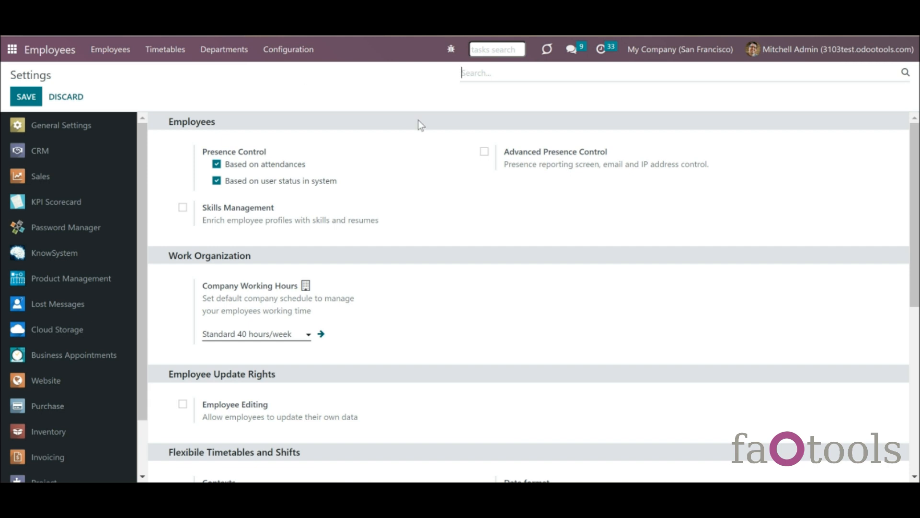
left_click_drag(919, 198, 919, 241)
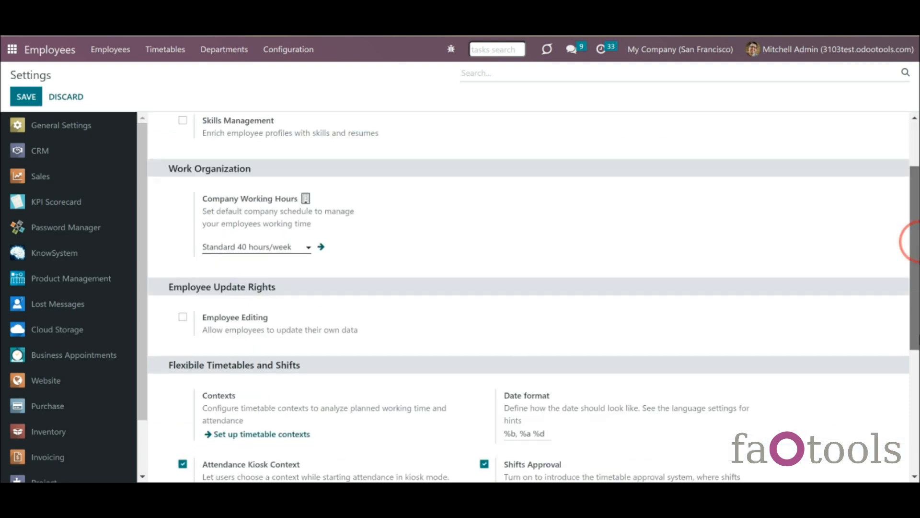
scroll(913, 242, "down", 5)
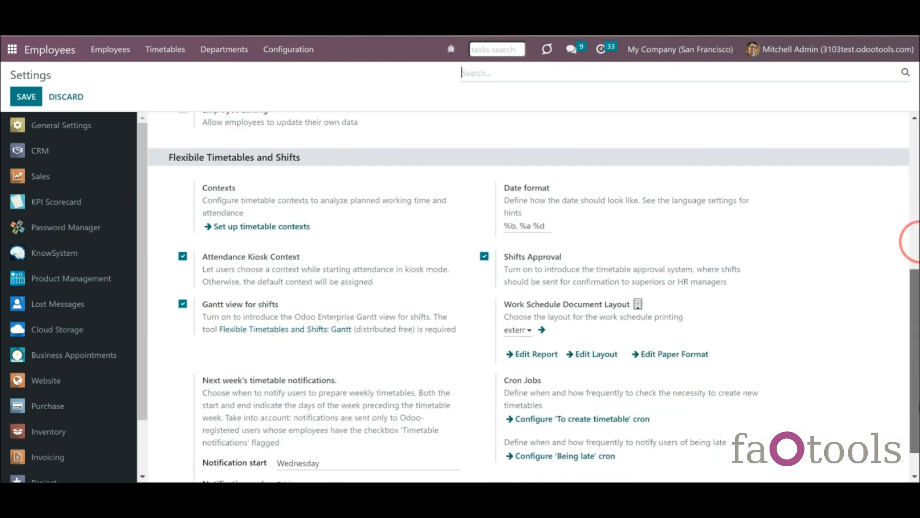
left_click_drag(919, 406, 919, 429)
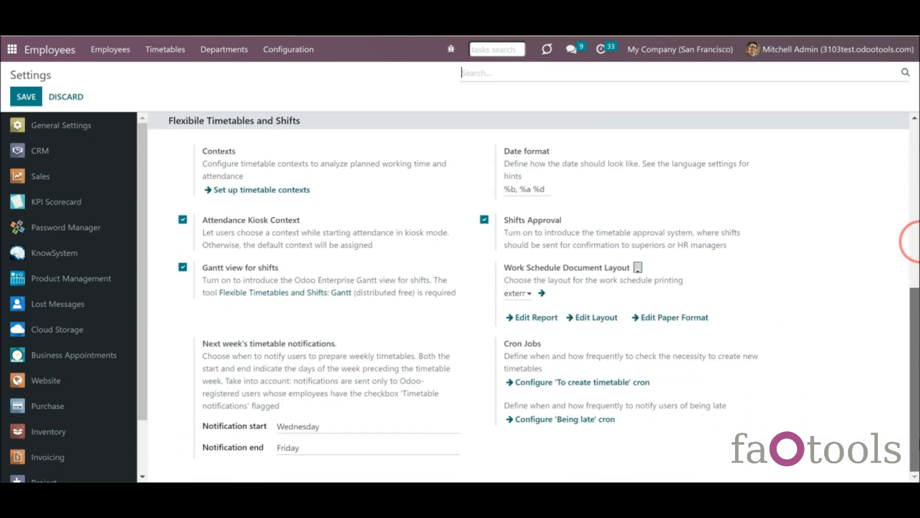
Try to enter "neal_layout_work_schedule" as the work schedule document layout and open the paper format for editing.
left_click(529, 293)
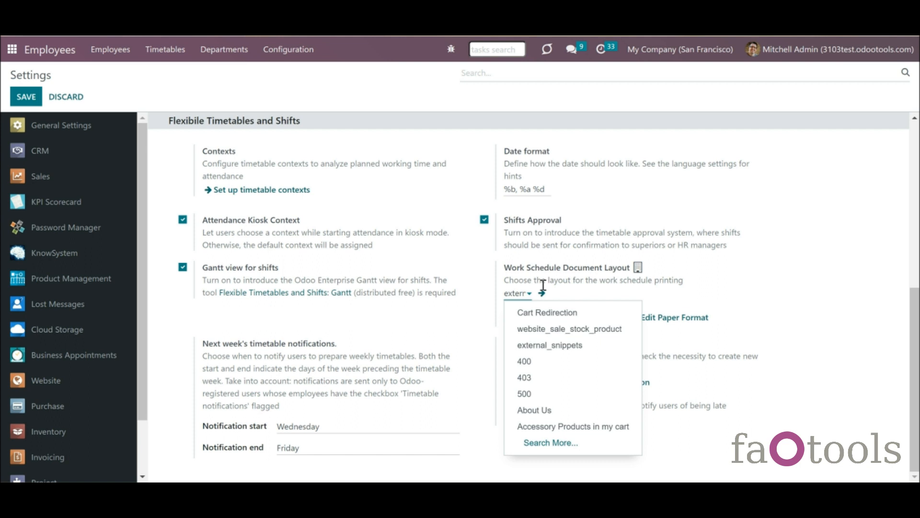
left_click_drag(527, 293, 470, 300)
type("neal_layout_work_schedule")
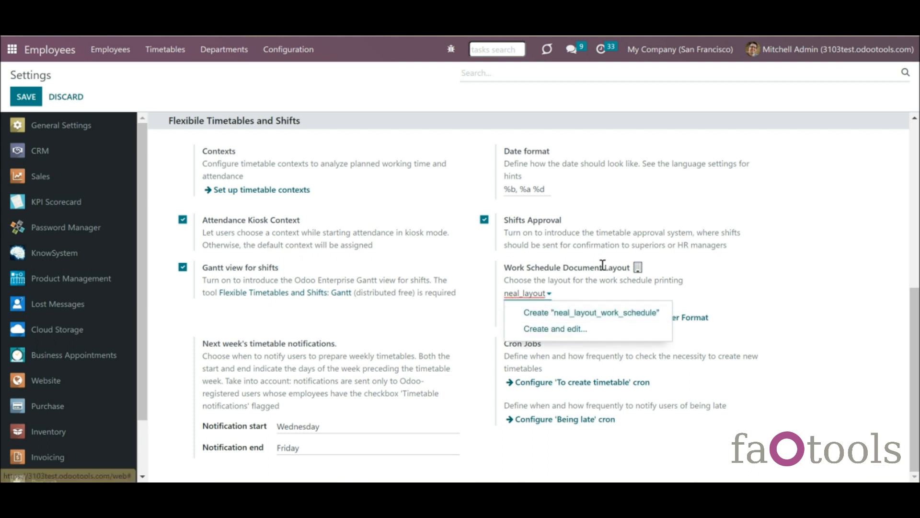
left_click(573, 274)
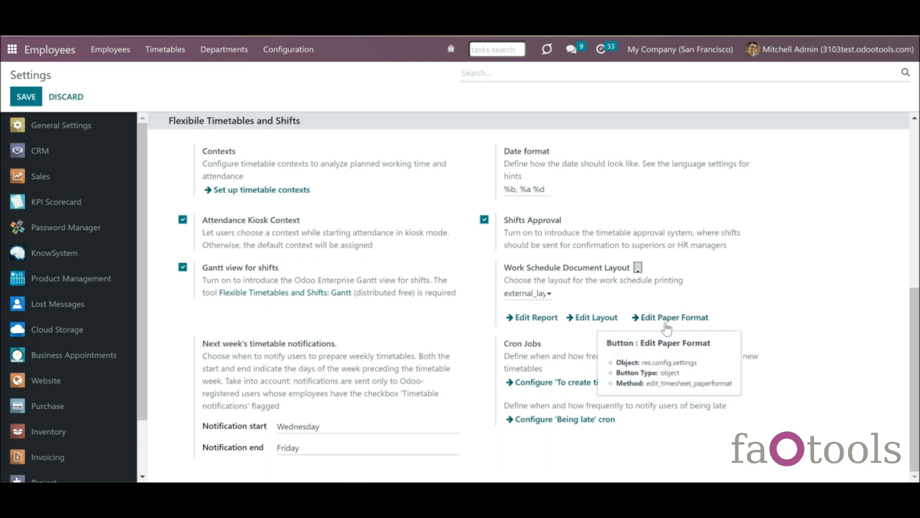
left_click(633, 321)
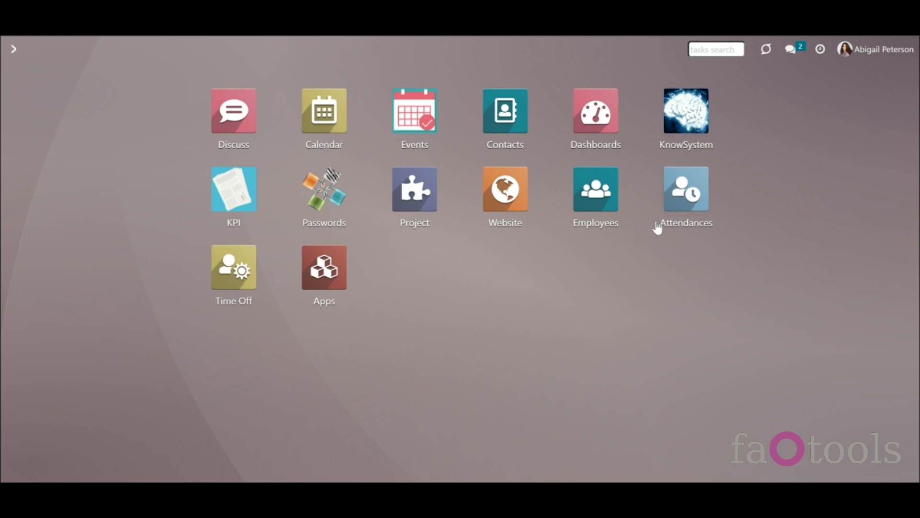
Check in through Attendances from the employee's account with the Distant context and acknowledge the check-in.
left_click(668, 214)
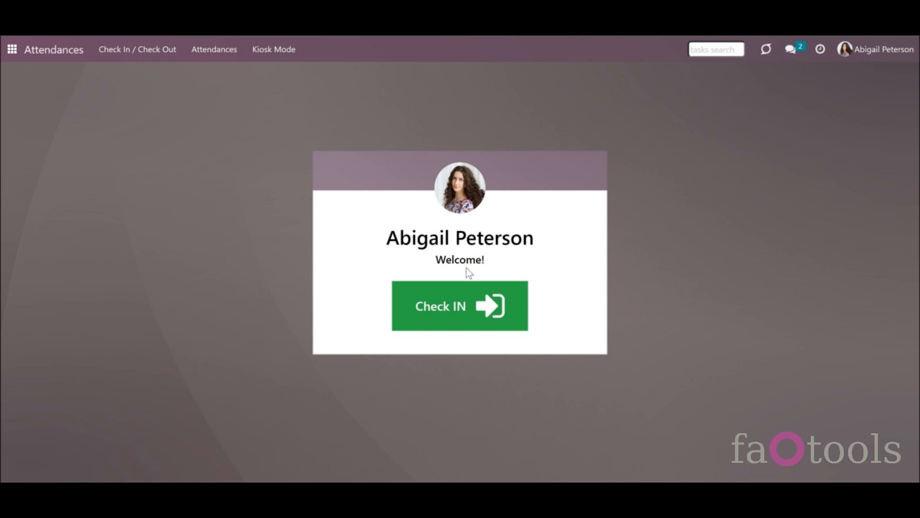
left_click(432, 308)
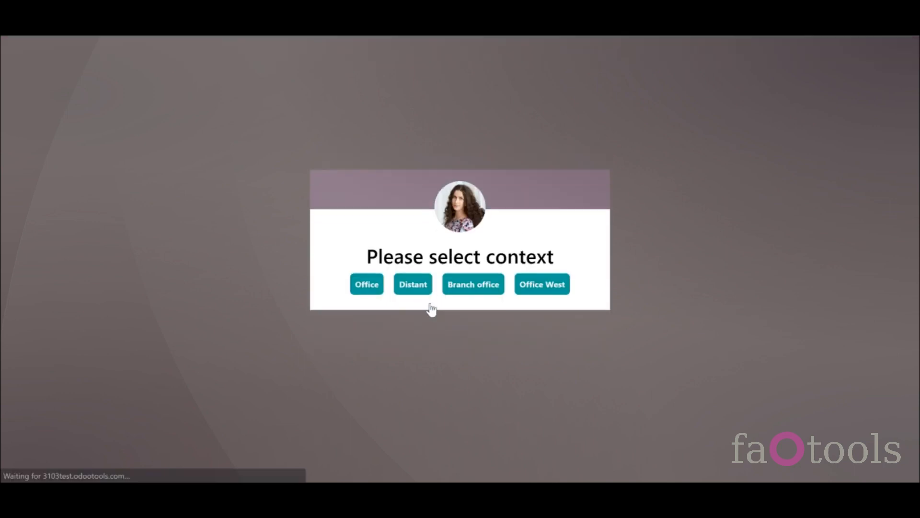
left_click(418, 290)
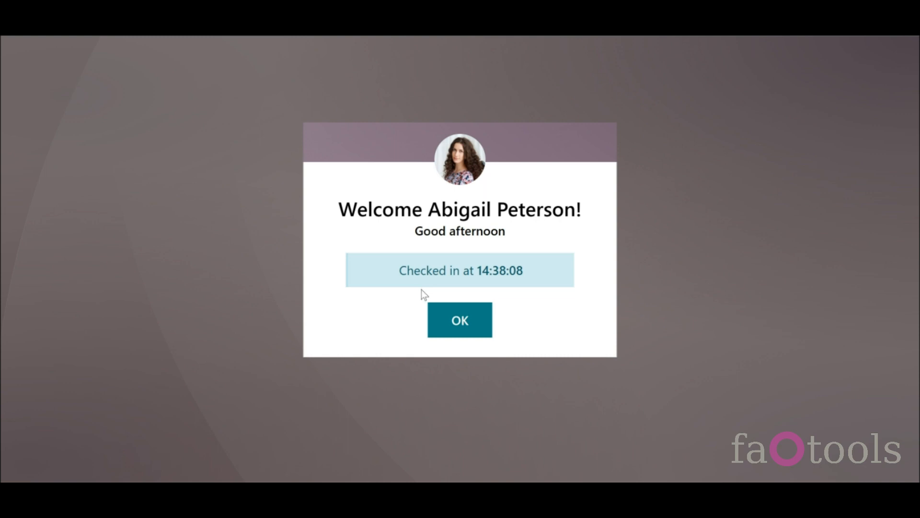
left_click(438, 313)
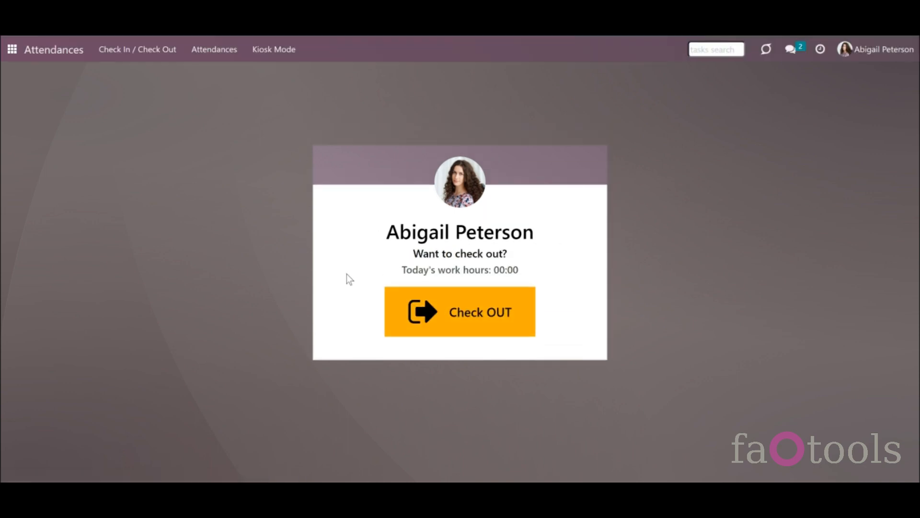
Open the employee's own timetable for this week from the Employees app.
left_click(12, 49)
left_click(596, 189)
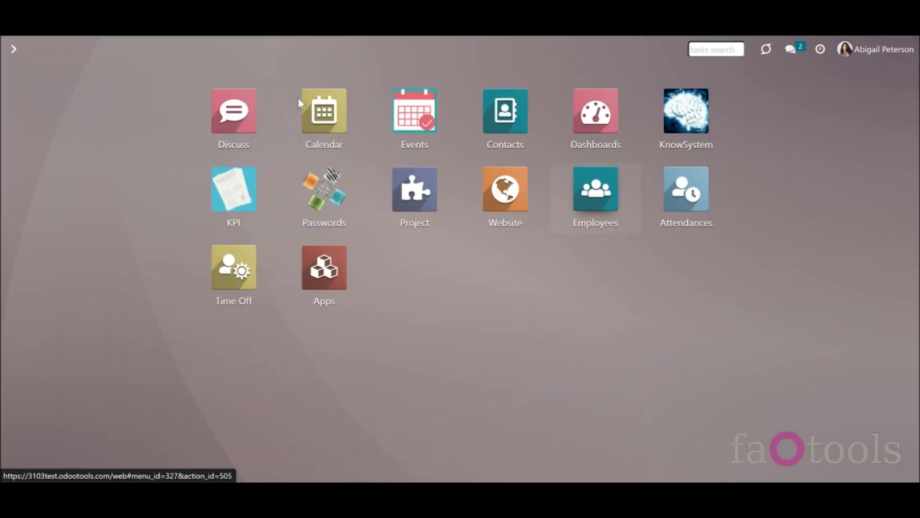
left_click(159, 49)
left_click(186, 91)
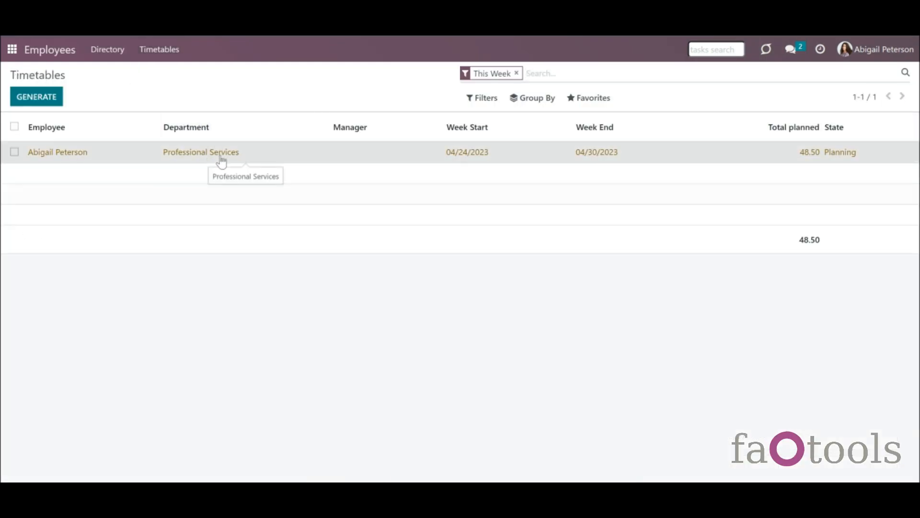
left_click(220, 161)
Examine the employee's weekly timetable for planned shifts, attendance signs and overload by context, including the overall totals.
scroll(220, 156, "down", 3)
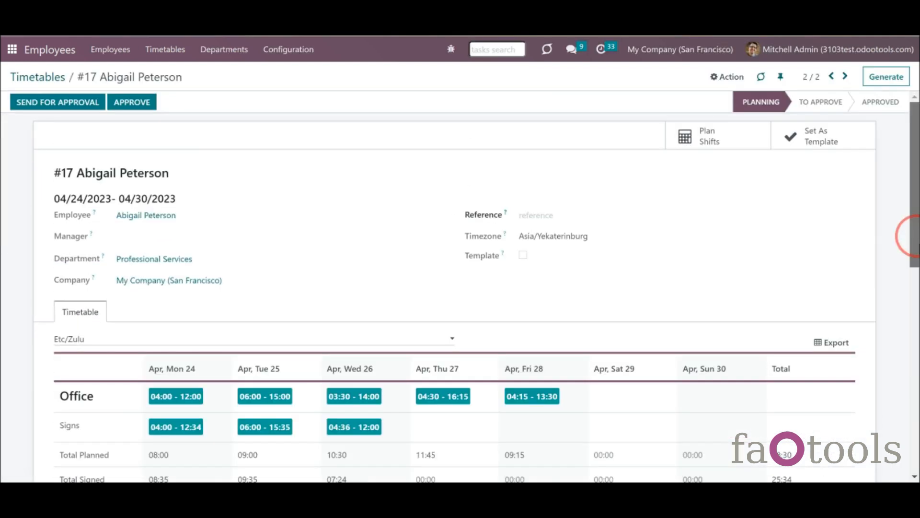
scroll(911, 235, "down", 2)
scroll(911, 235, "down", 3)
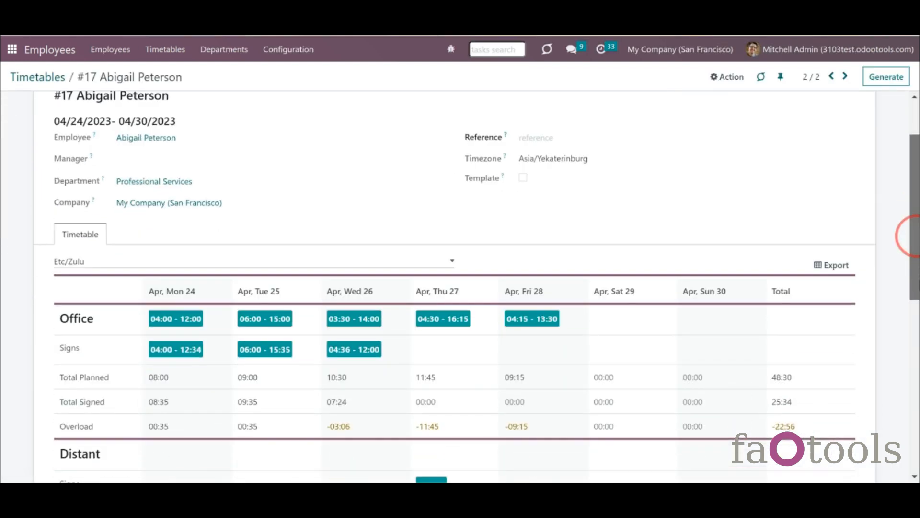
scroll(911, 236, "down", 2)
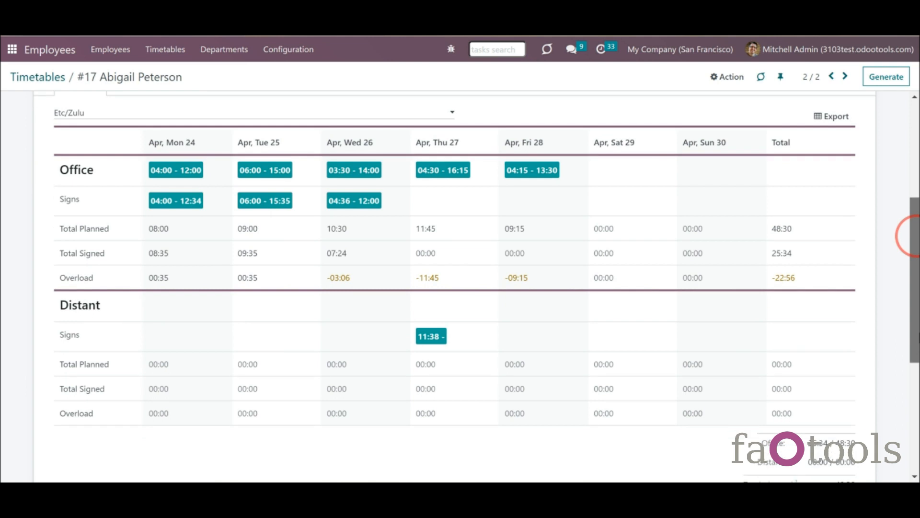
scroll(910, 236, "down", 2)
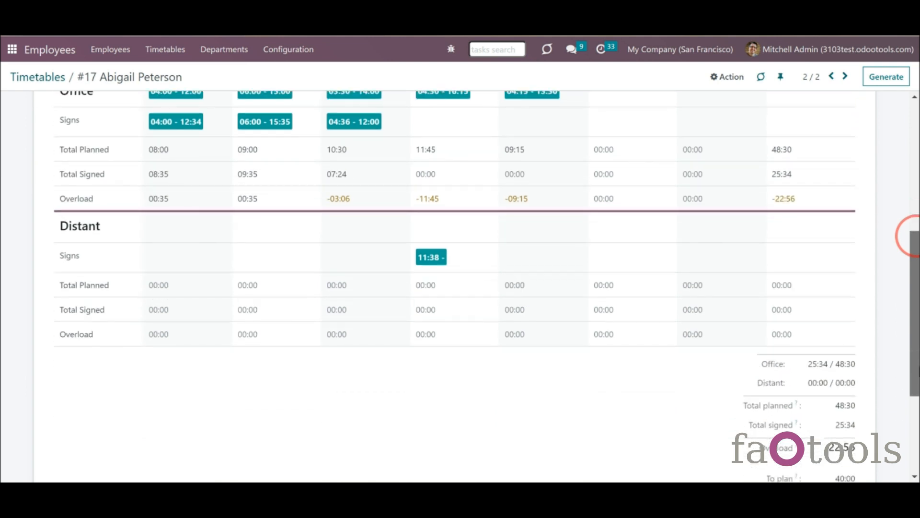
scroll(911, 236, "down", 1)
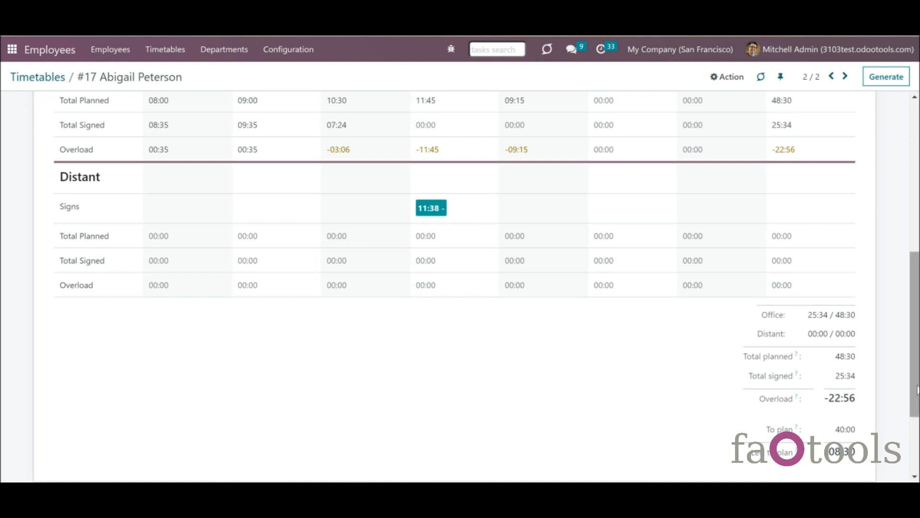
left_click_drag(918, 386, 919, 324)
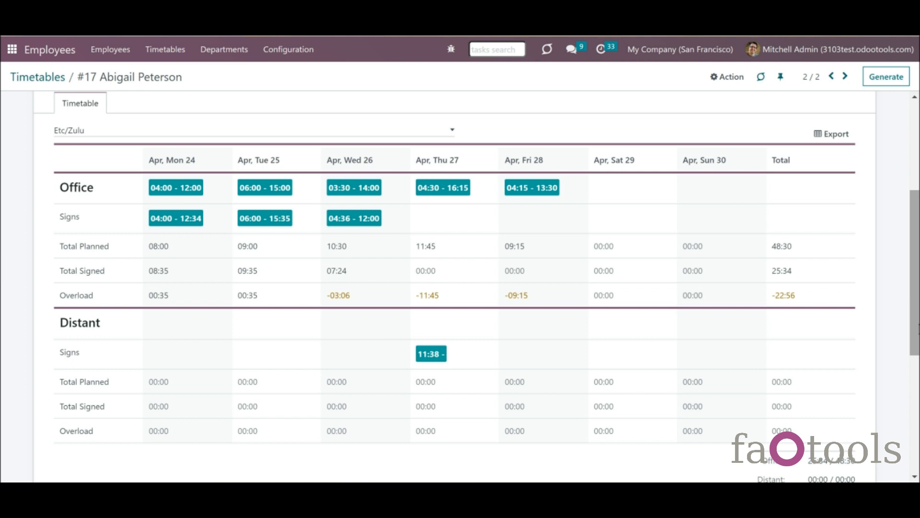
left_click_drag(912, 325, 912, 335)
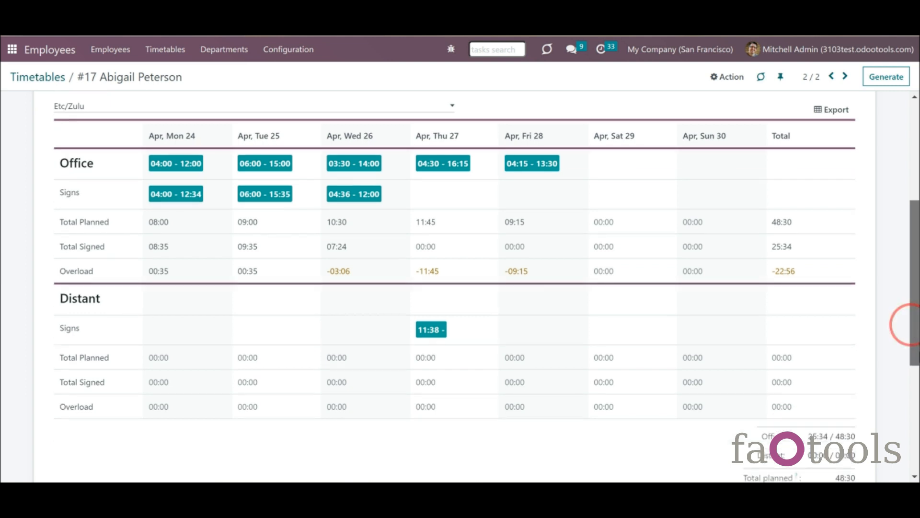
scroll(908, 324, "down", 5)
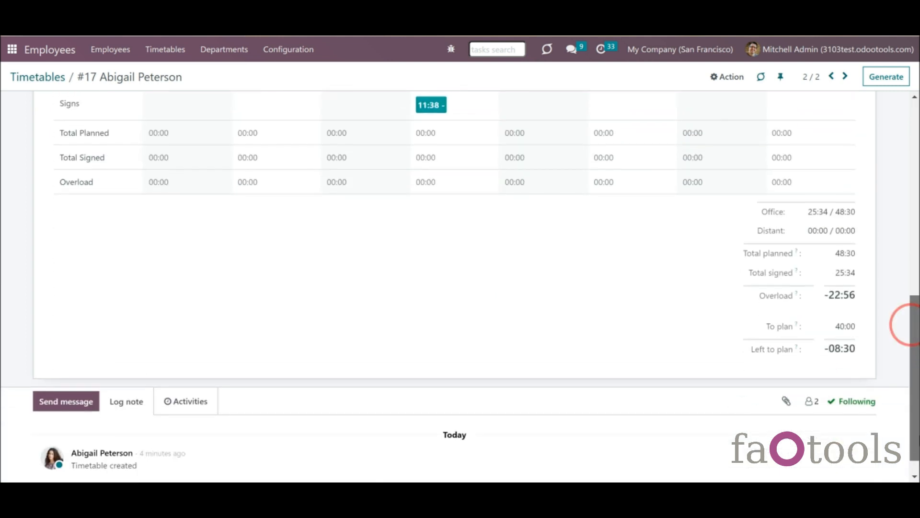
scroll(908, 324, "down", 1)
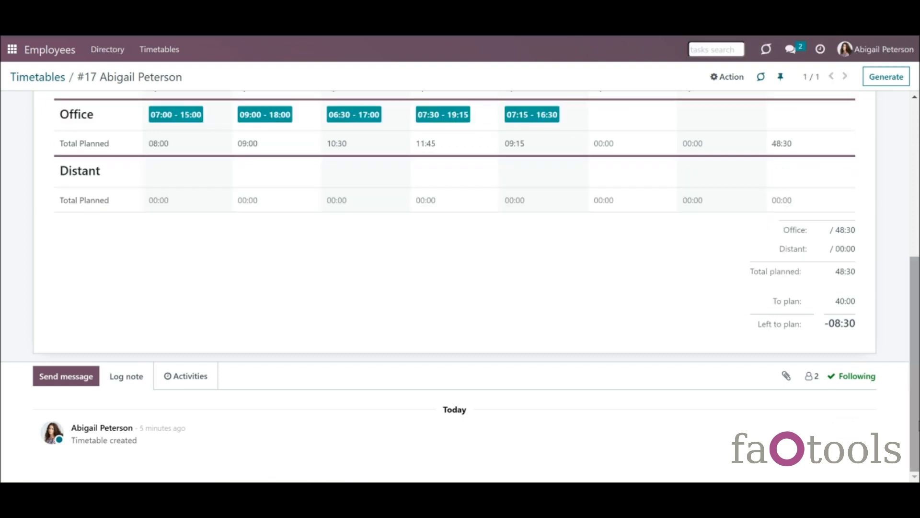
Send the timetable's followers a message mentioning the administrator with the text "My schedule is ready!".
left_click(89, 380)
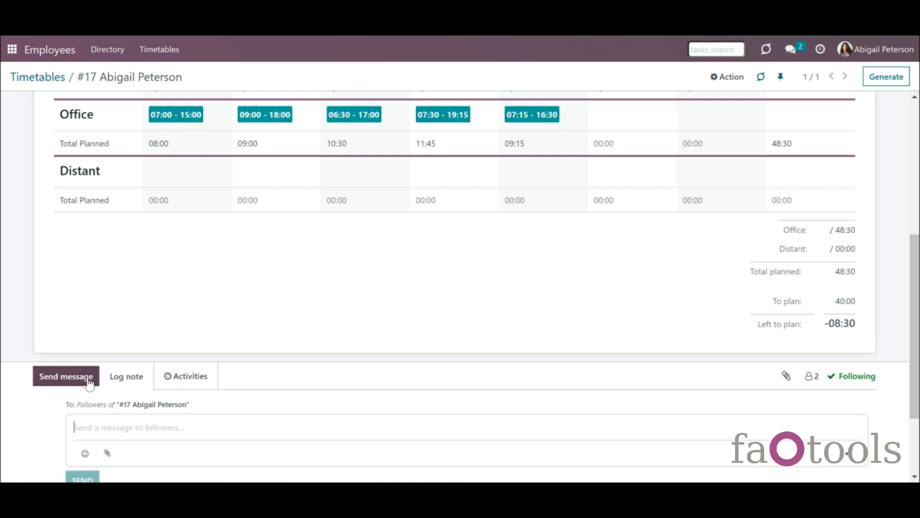
type("@")
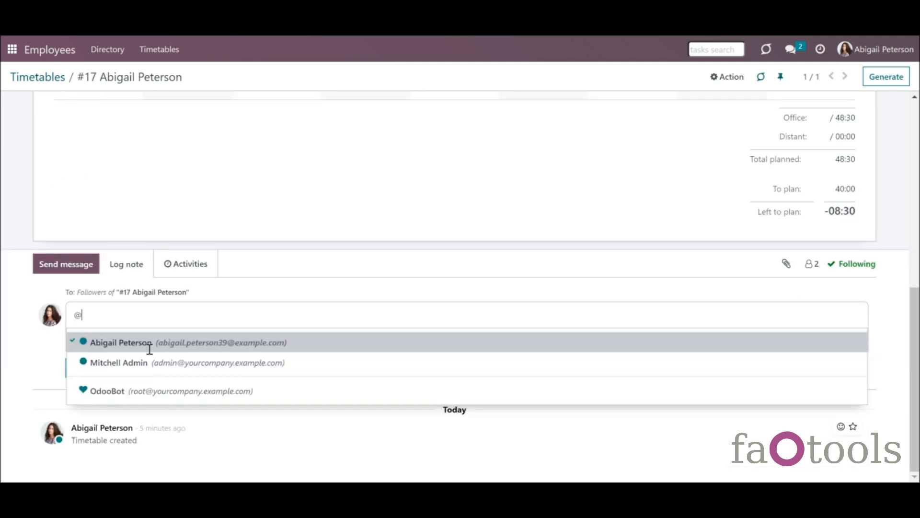
left_click(149, 364)
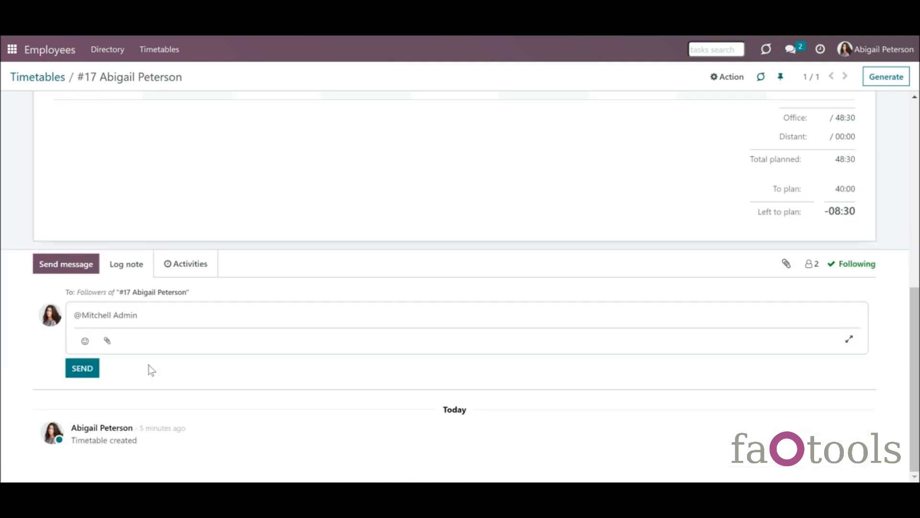
type("My schedule is ready!")
key("Return")
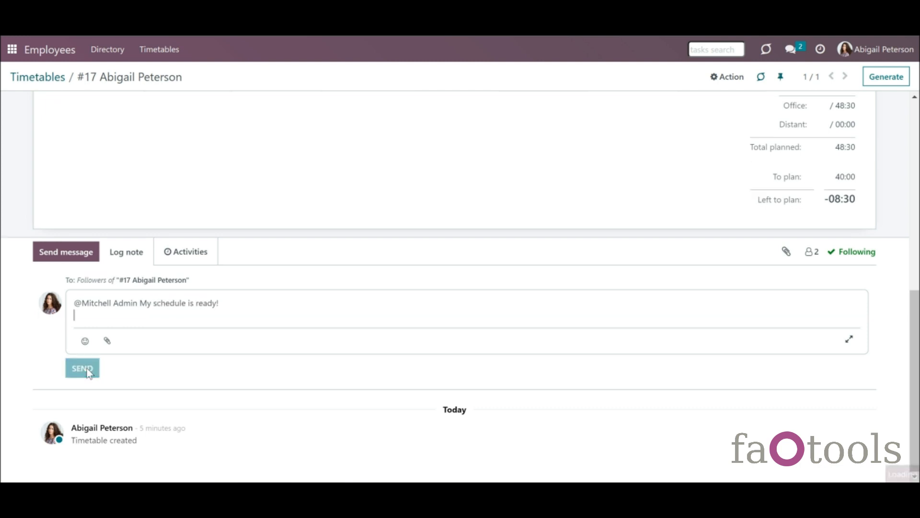
left_click(84, 370)
Leave the timetable for the shifts calendar and open the Employees settings.
left_click_drag(916, 408, 917, 320)
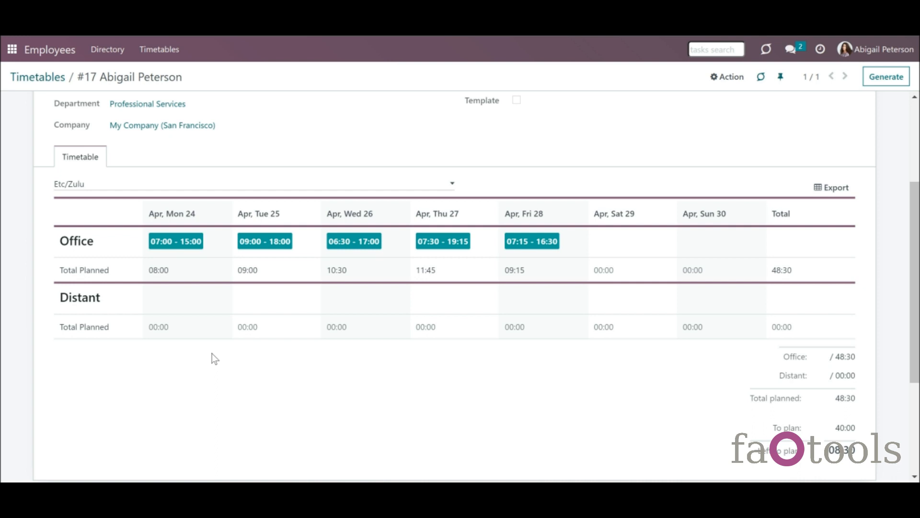
scroll(916, 259, "up", 2)
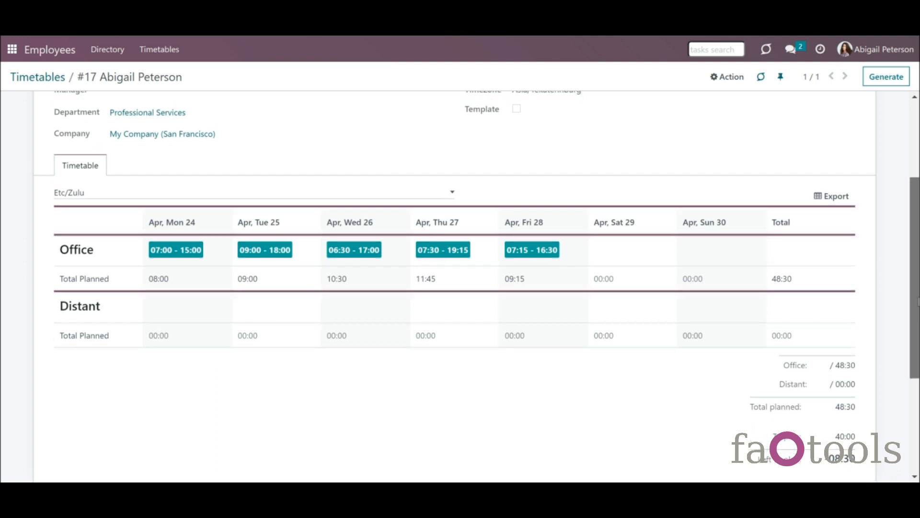
scroll(916, 258, "up", 2)
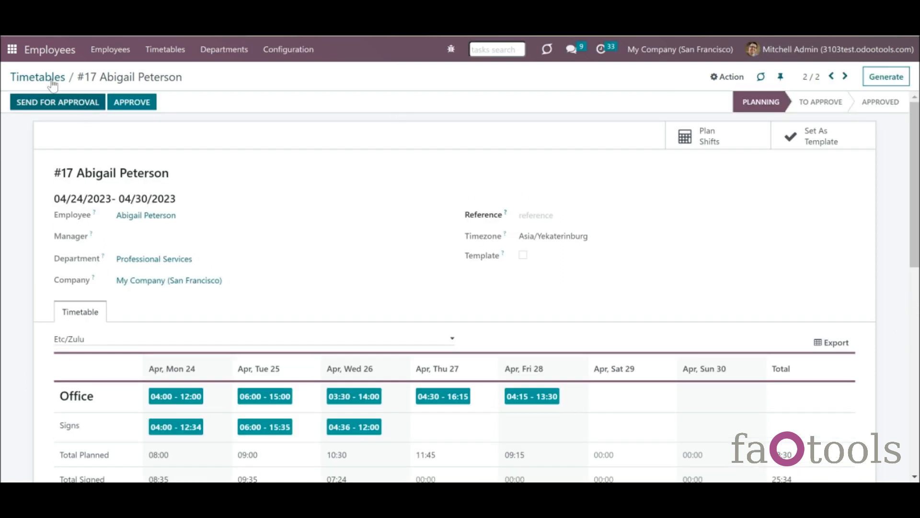
left_click(165, 49)
left_click(163, 74)
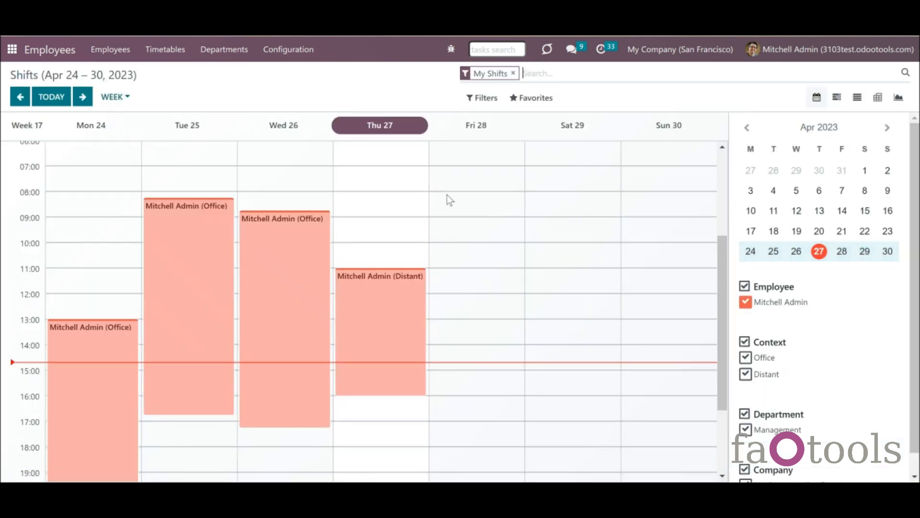
left_click(301, 55)
left_click(304, 74)
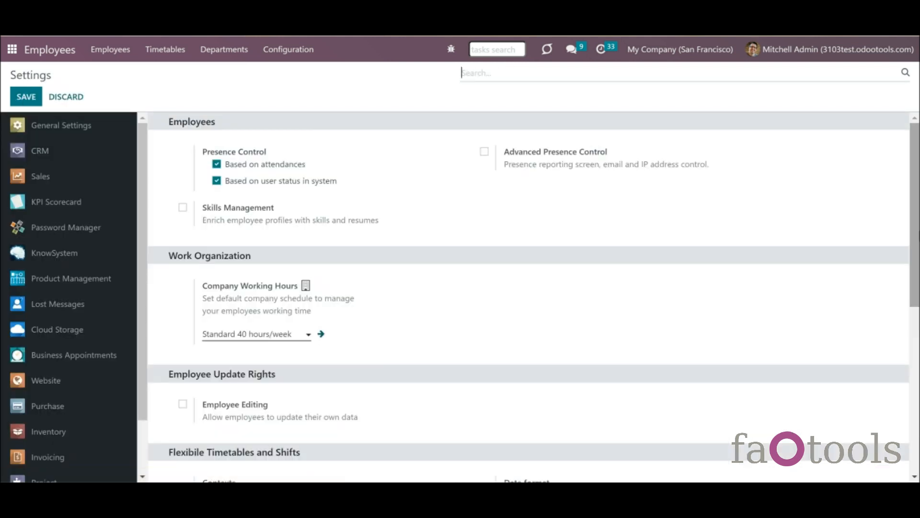
Save the Employees settings with Attendance Kiosk Context turned on under Flexible Timetables and Shifts.
left_click_drag(918, 228, 897, 392)
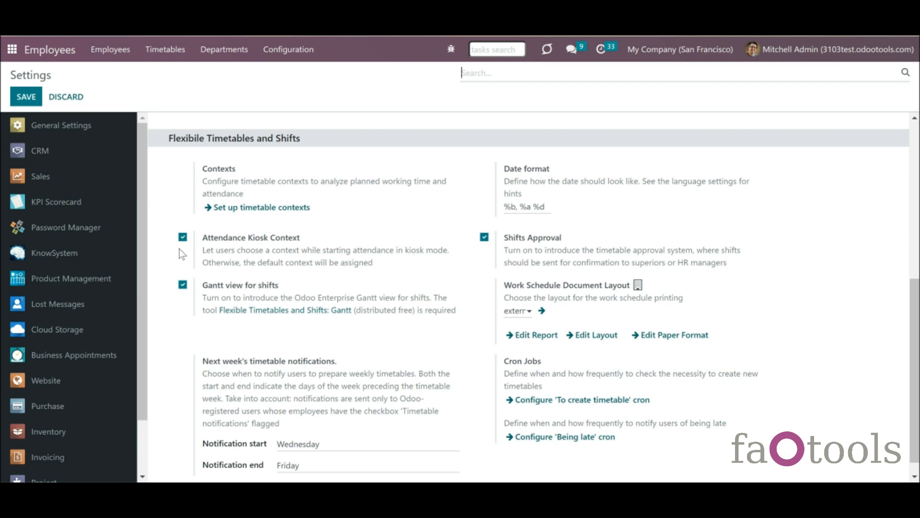
left_click(31, 99)
Check in the administrator from the Attendances app with the Office West context.
left_click(12, 50)
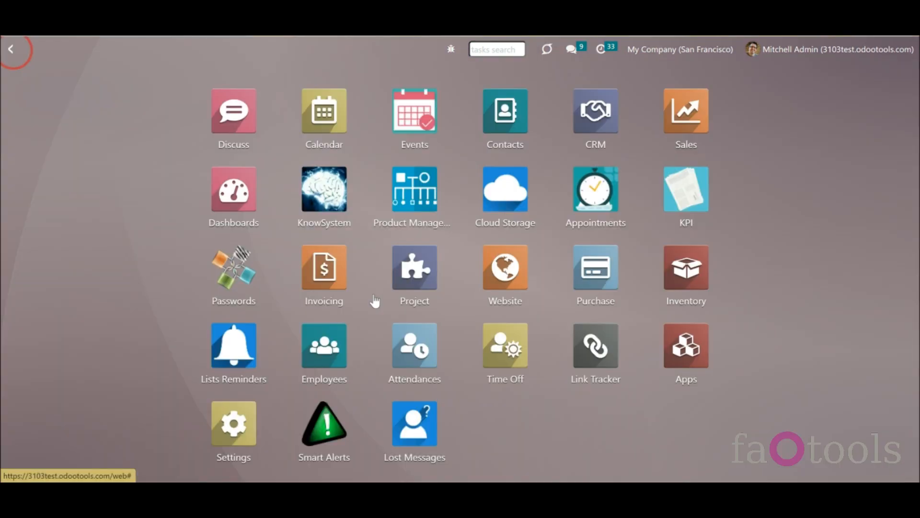
left_click(422, 345)
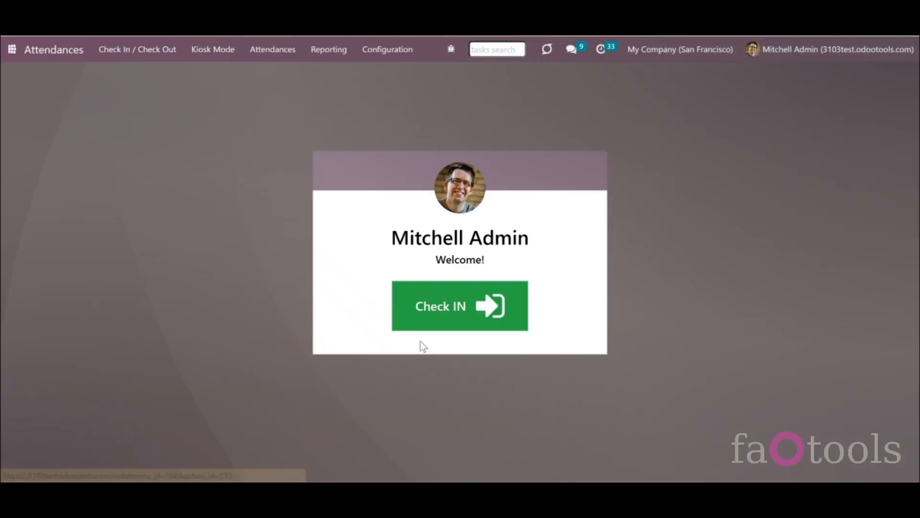
left_click(428, 312)
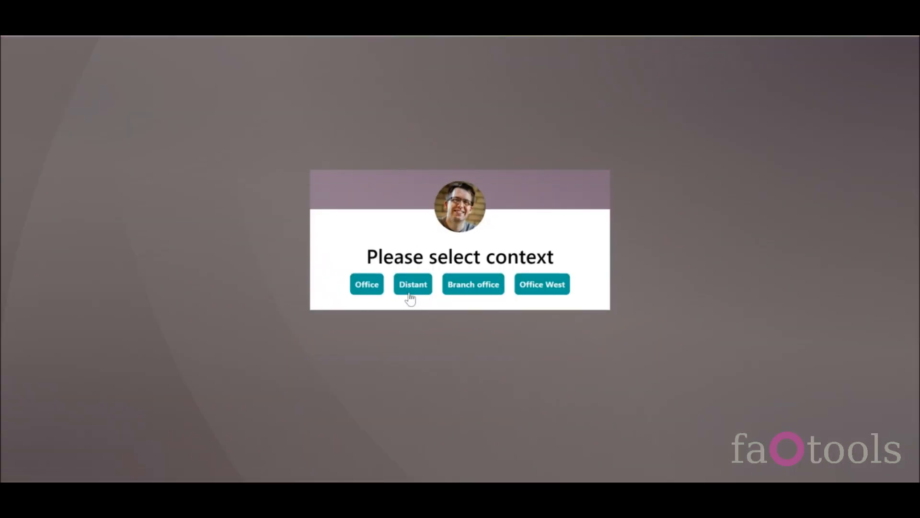
left_click(543, 291)
left_click(452, 322)
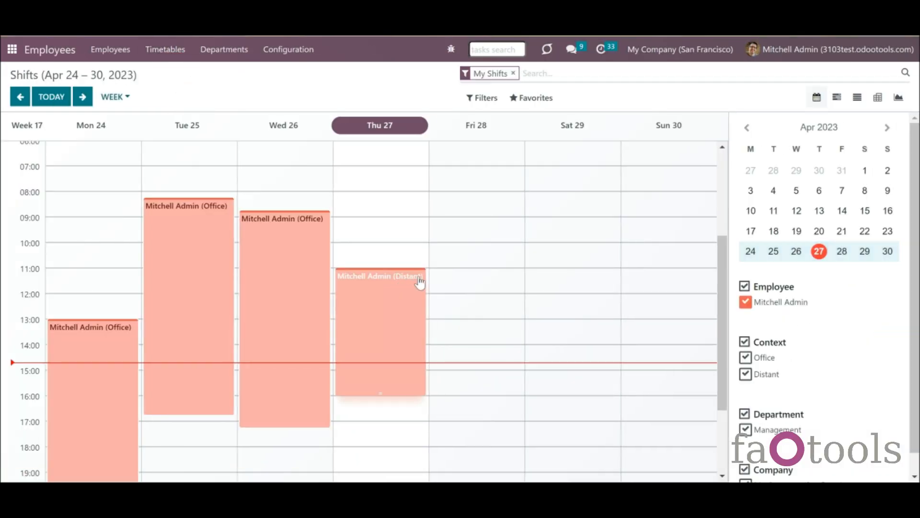
Open the administrator's timetable for this week and examine its attendance signs by context.
left_click(161, 52)
left_click(180, 94)
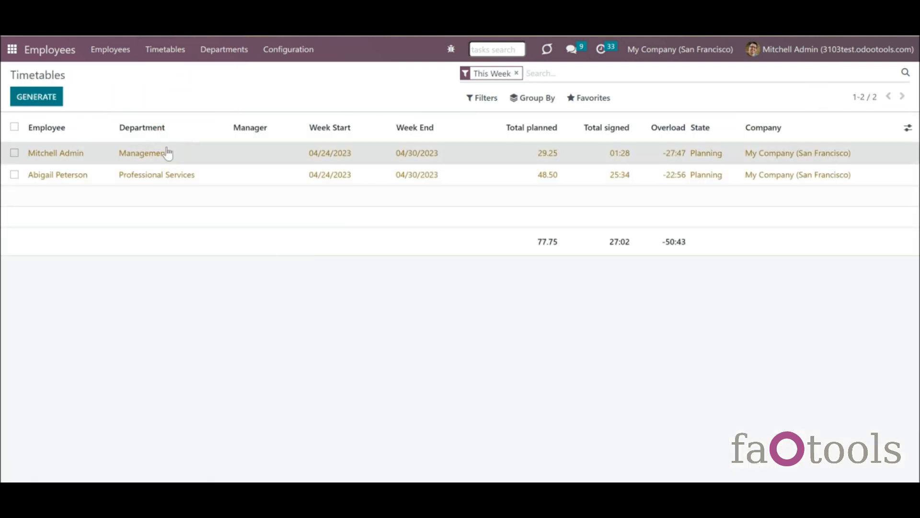
left_click_drag(916, 185, 917, 259)
scroll(913, 185, "down", 2)
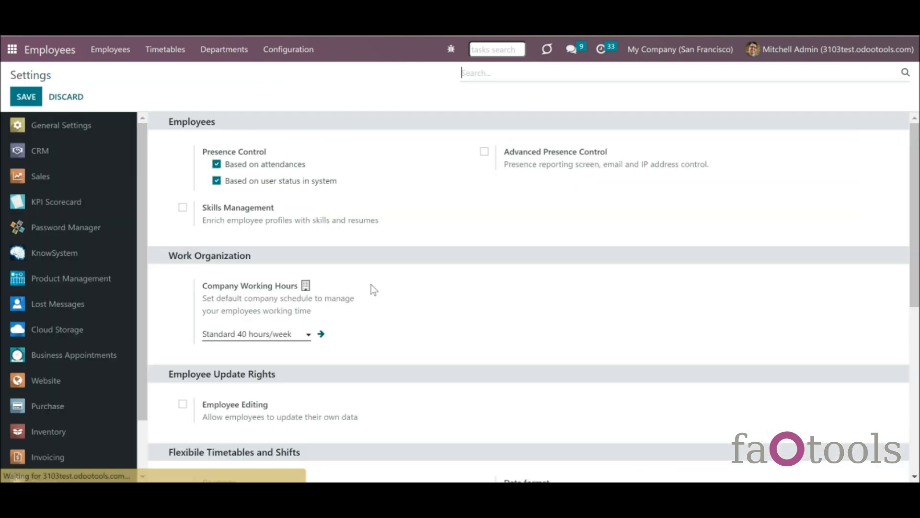
Revisit the Flexible Timetables and Shifts settings and check in the administrator from Attendances without choosing a context.
left_click(914, 353)
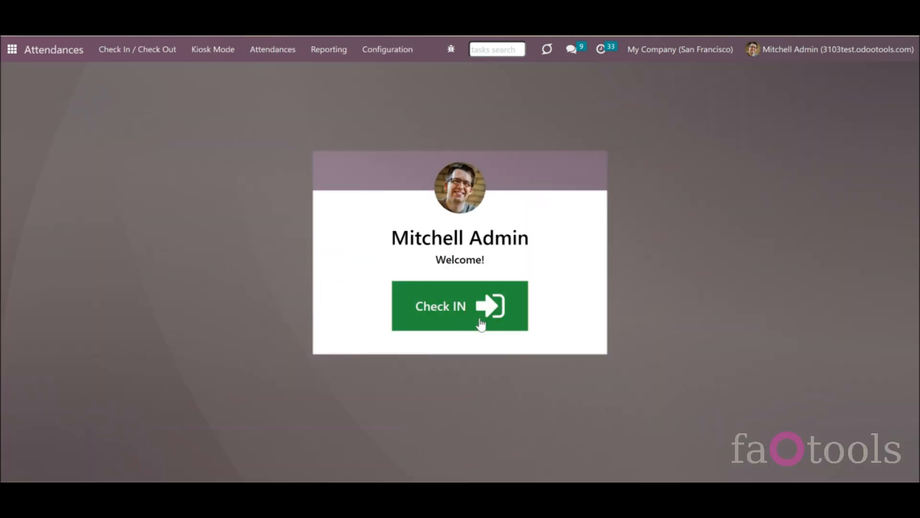
left_click(482, 324)
left_click(473, 343)
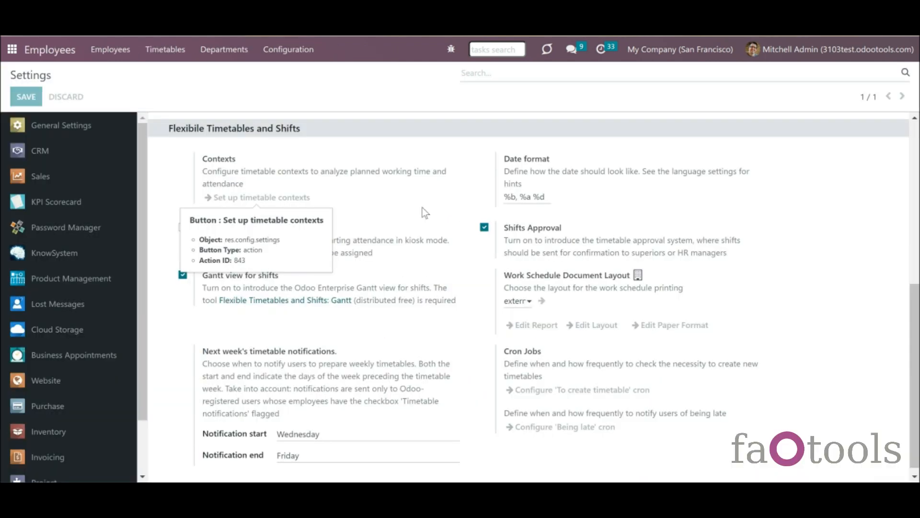
View the list of timetable contexts and open the Professional Services employee's timetable for this week.
left_click(269, 195)
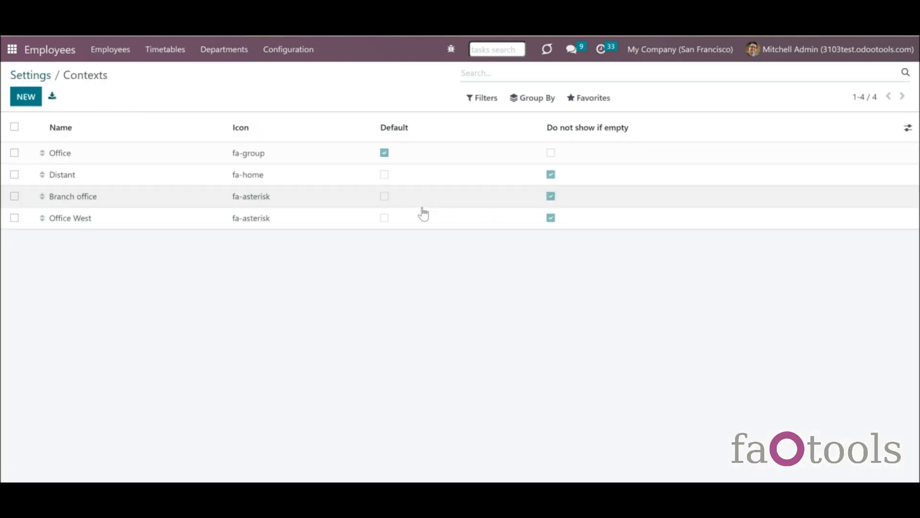
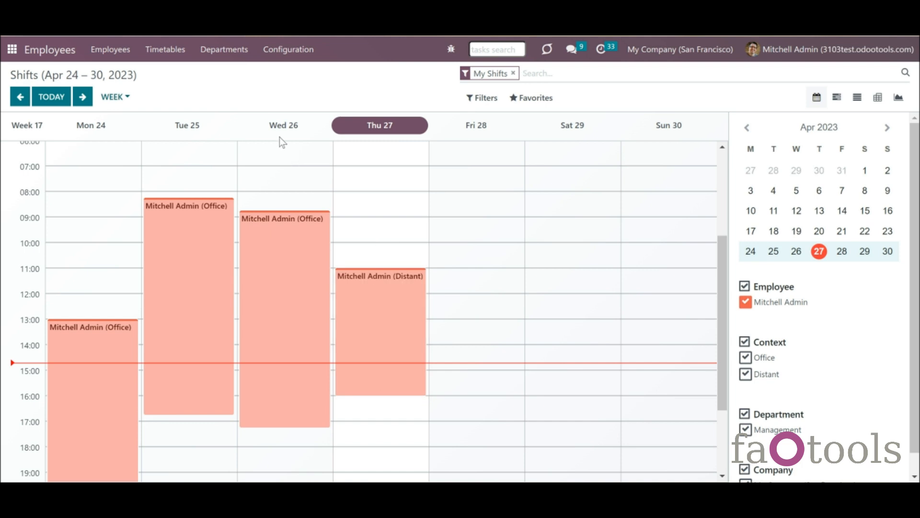
left_click(178, 56)
left_click(183, 91)
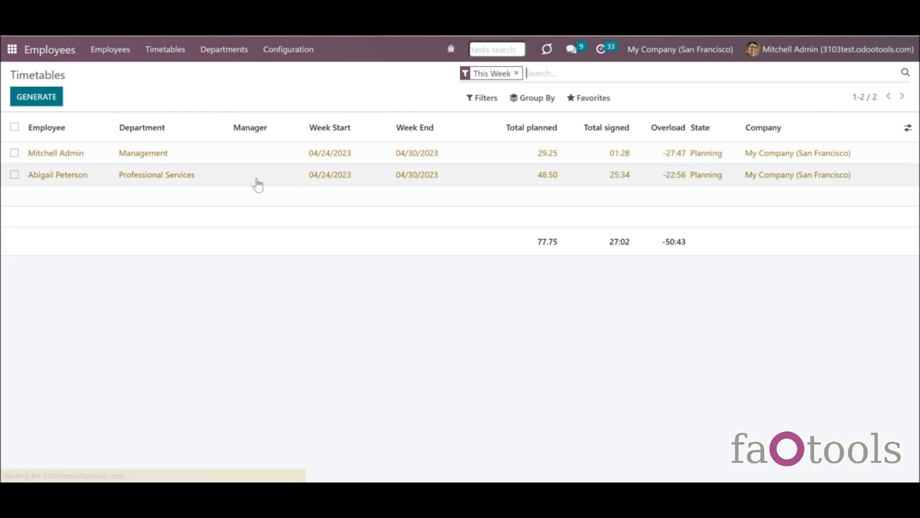
left_click(257, 179)
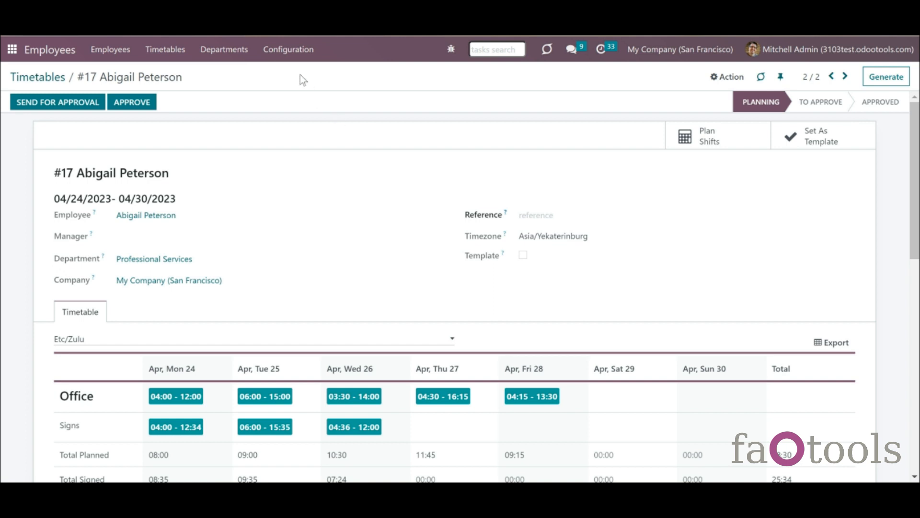
Examine the Shifts Approval option in the Flexible Timetables and Shifts section of the Employees settings.
left_click(282, 50)
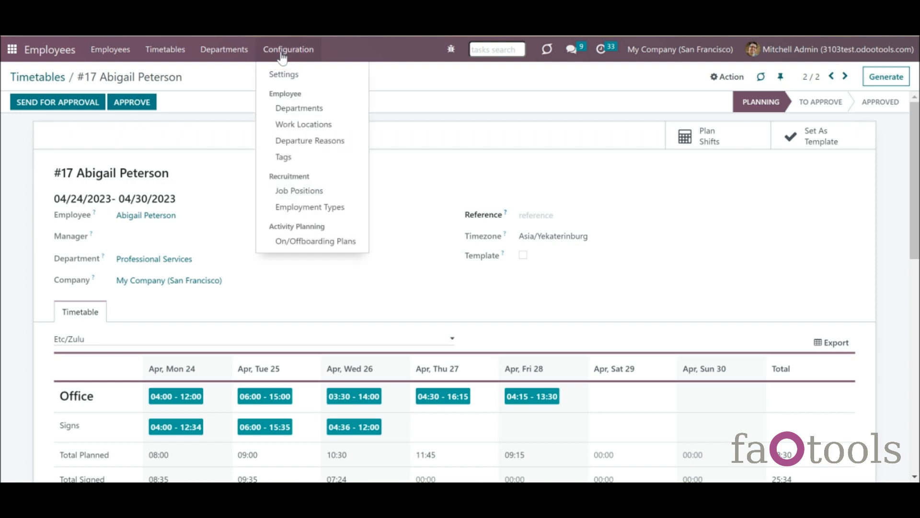
left_click(281, 75)
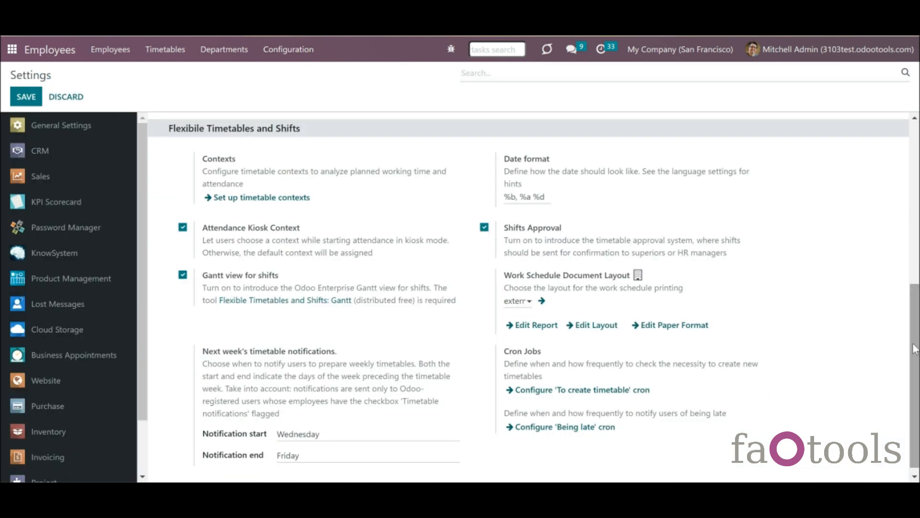
left_click_drag(915, 351, 915, 361)
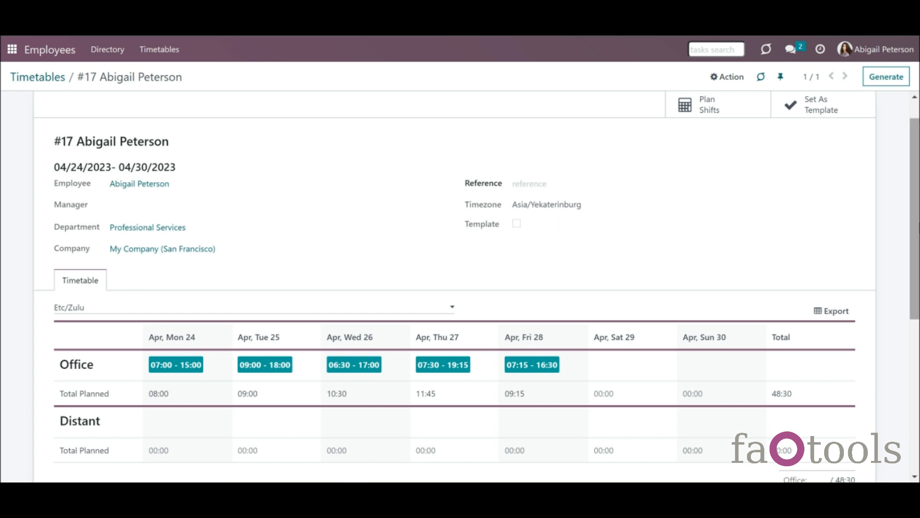
Send the weekly timetable for approval from the employee's account and refuse it from the administrator's account.
scroll(914, 216, "up", 1)
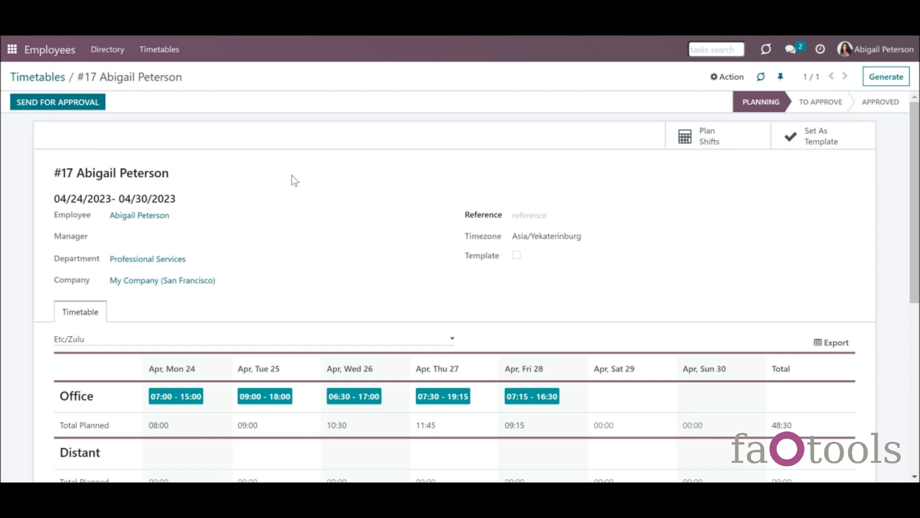
left_click(85, 111)
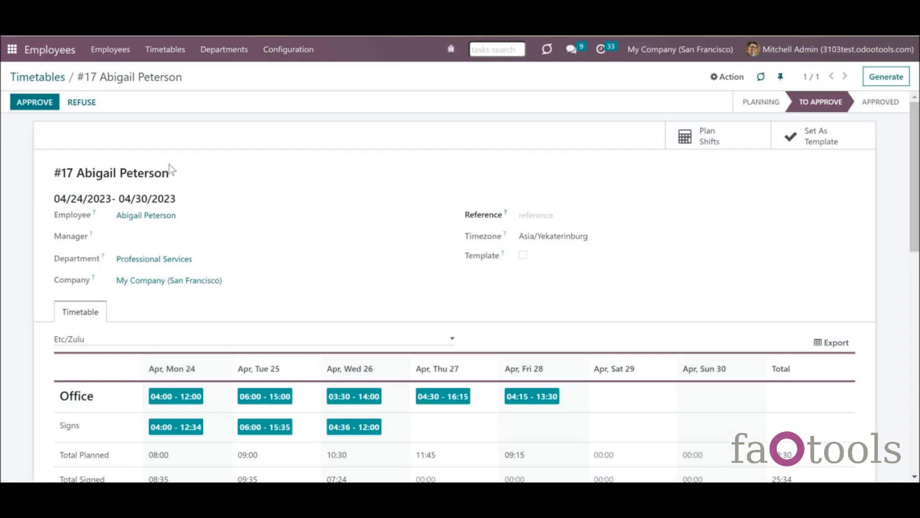
left_click(81, 104)
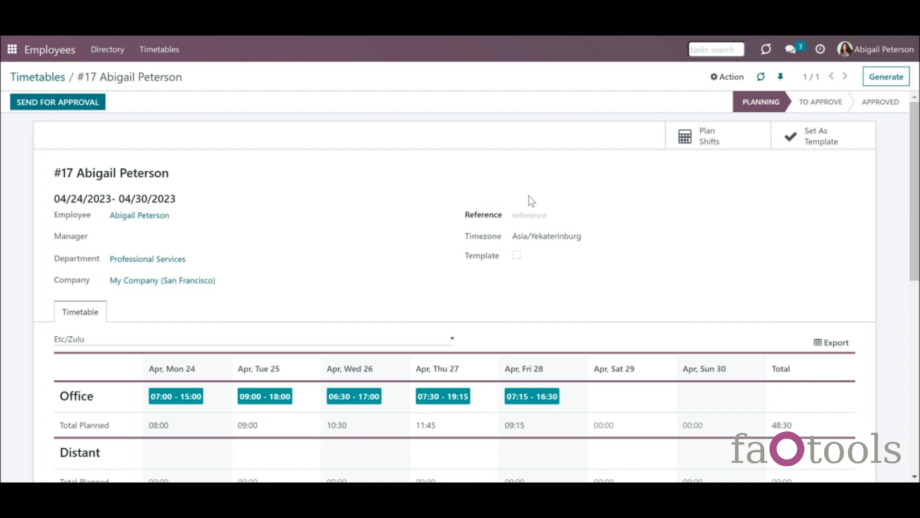
Resend the weekly timetable for approval as the employee and approve it as the administrator.
scroll(917, 235, "down", 1)
scroll(917, 235, "down", 3)
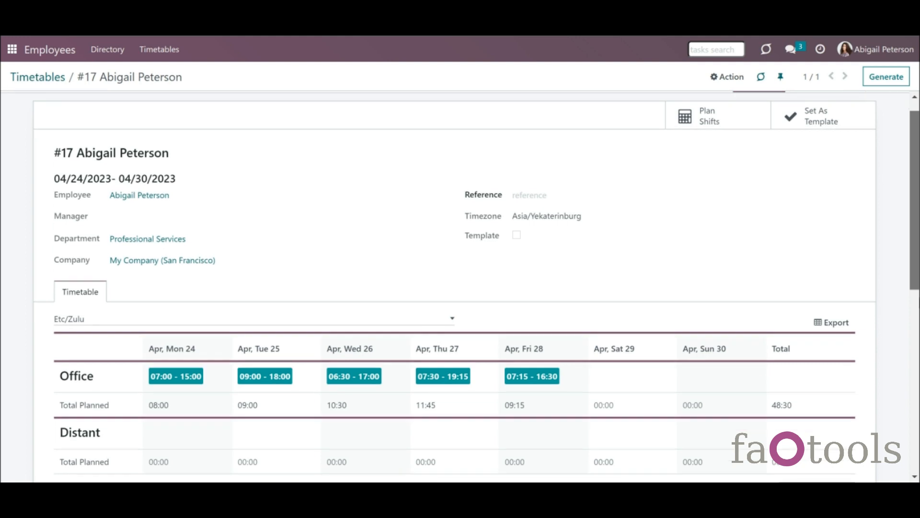
scroll(457, 150, "up", 4)
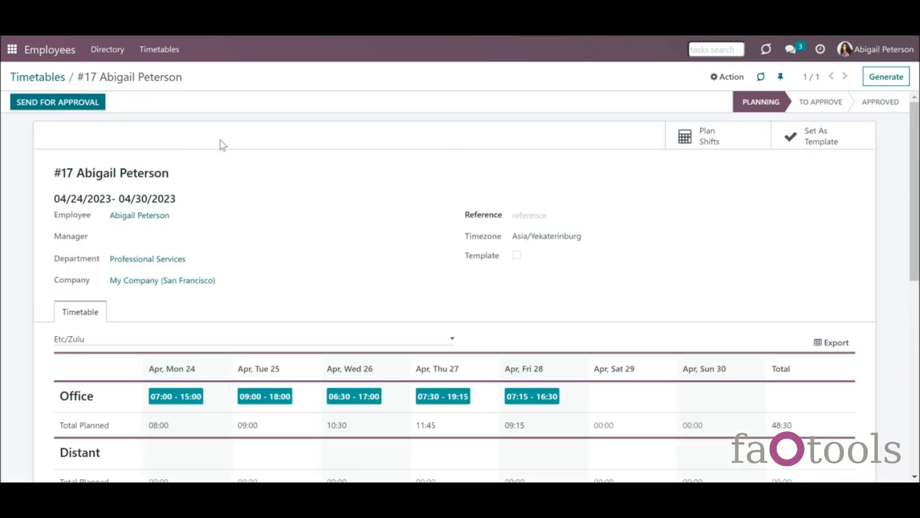
left_click(64, 105)
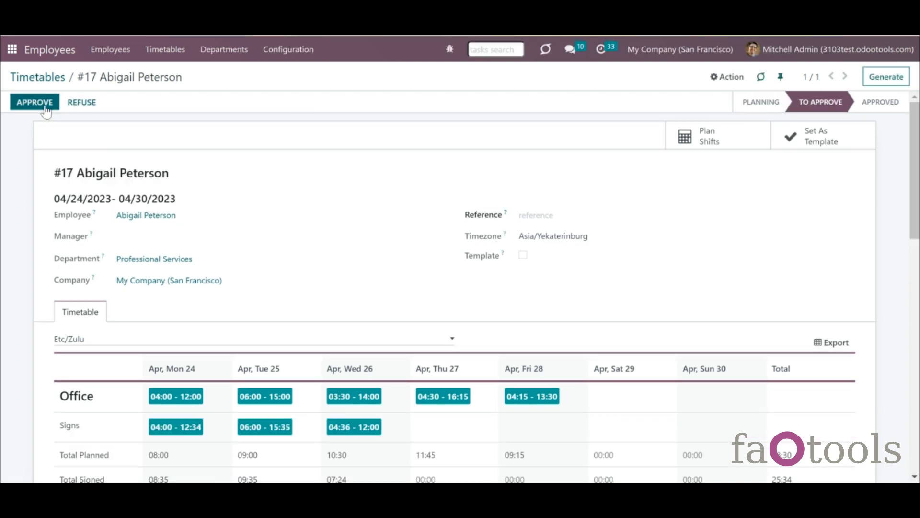
left_click(46, 109)
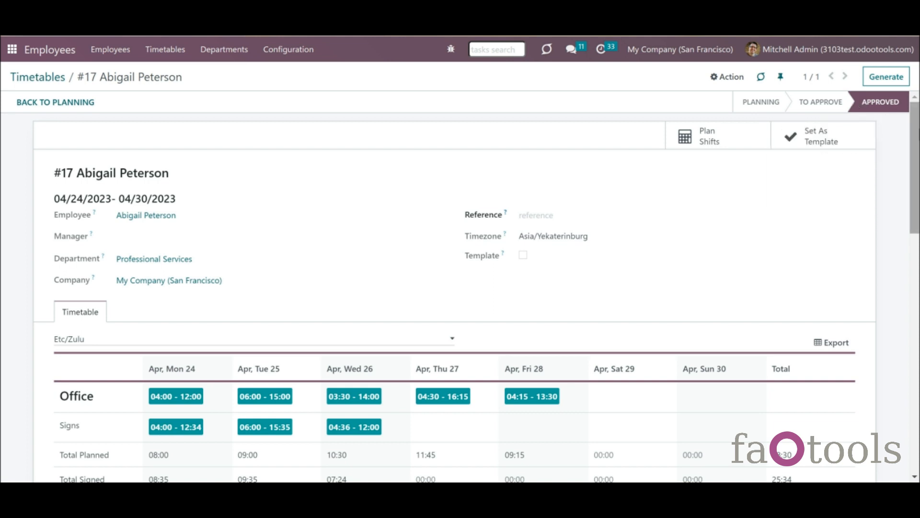
Send the approved timetable's followers the message "Good job!".
left_click_drag(916, 128, 915, 130)
scroll(249, 314, "down", 10)
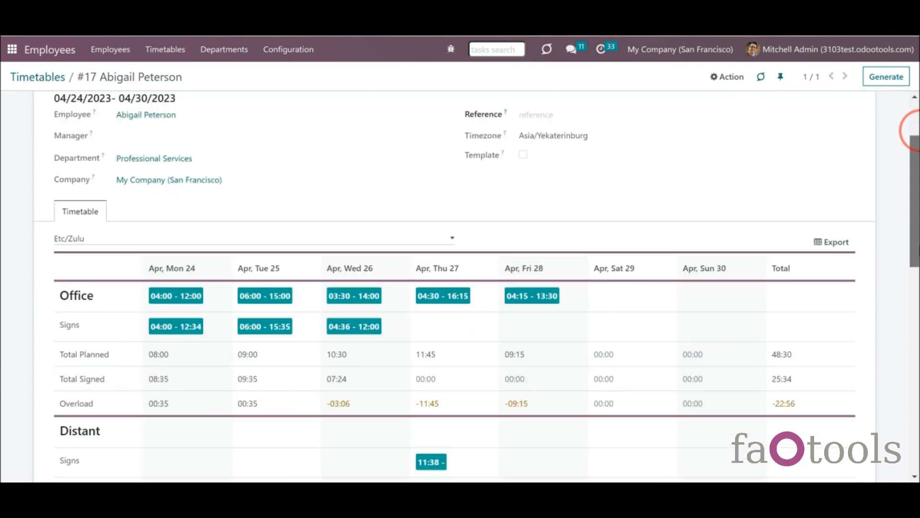
left_click(68, 152)
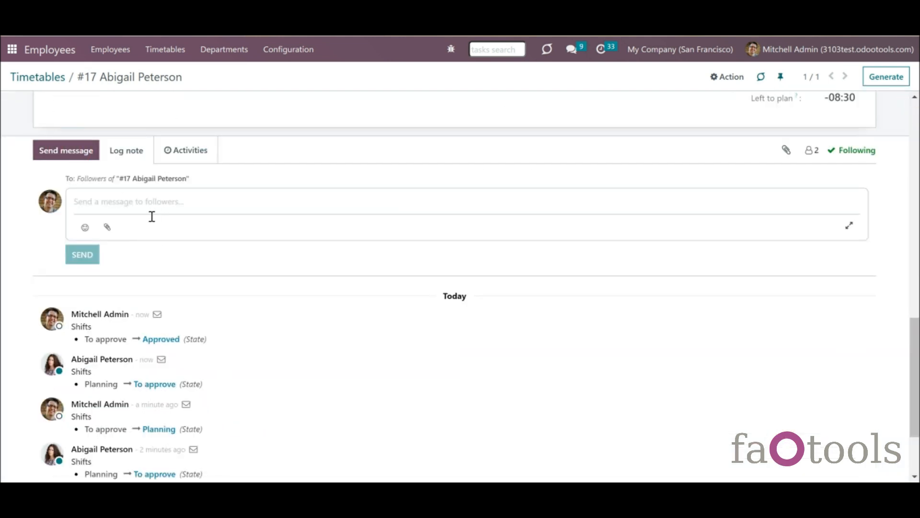
type("Good job")
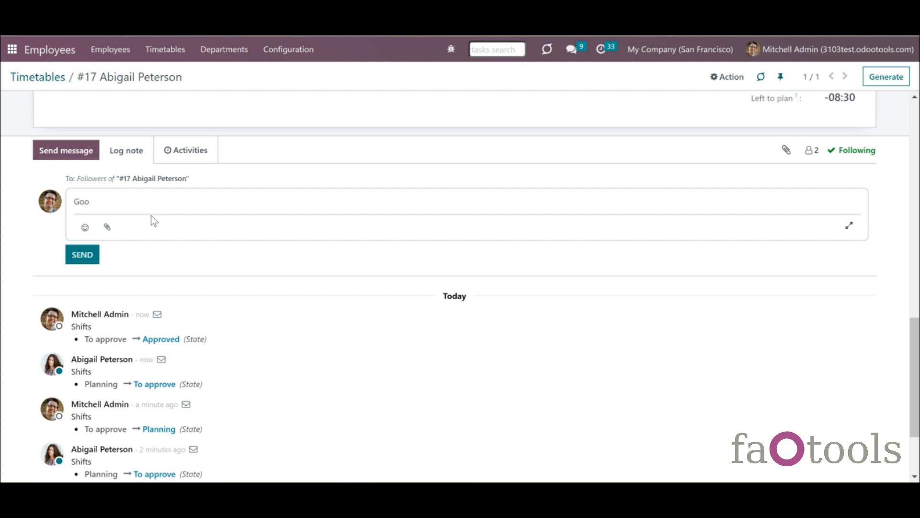
type("!")
left_click(80, 258)
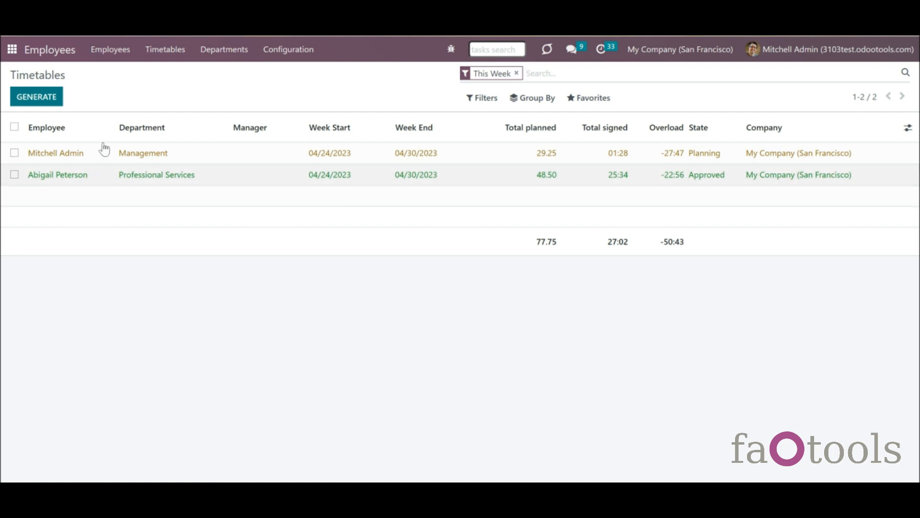
Open the record of the employee whose timetable was approved from the employees list.
left_click(115, 60)
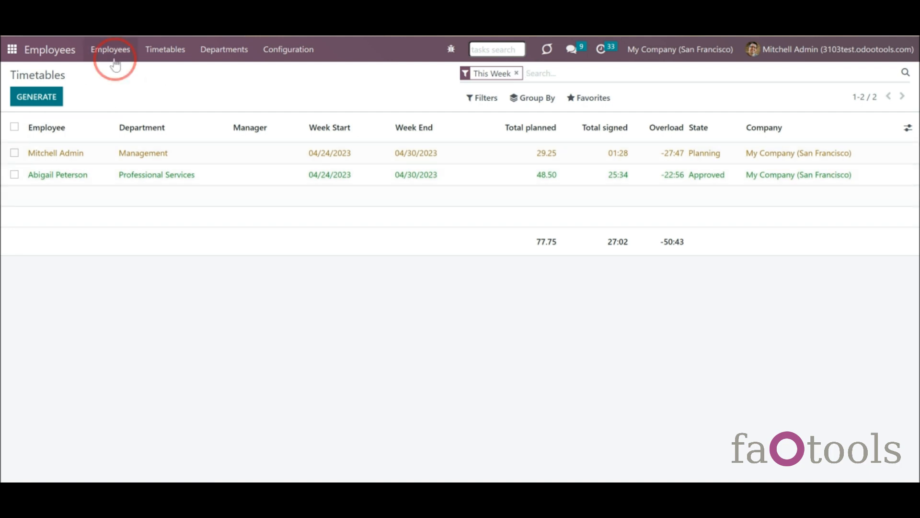
left_click(120, 74)
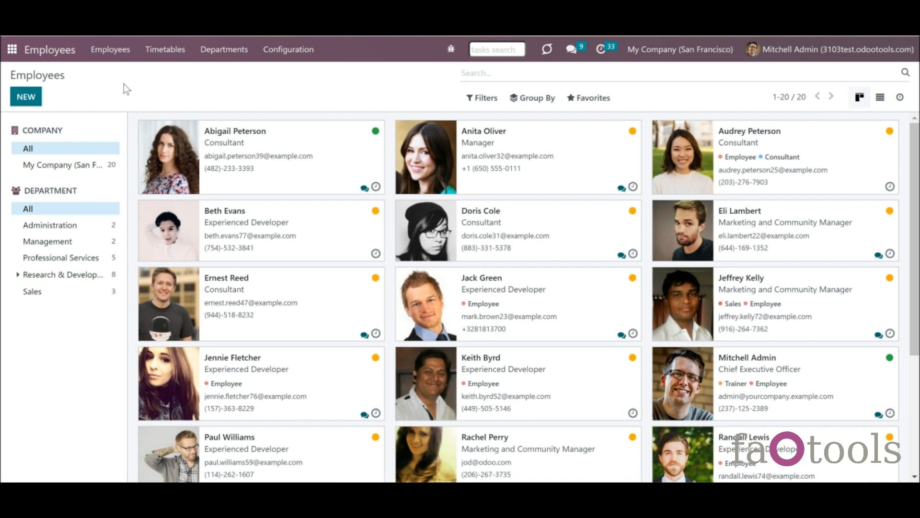
mouse_move(186, 167)
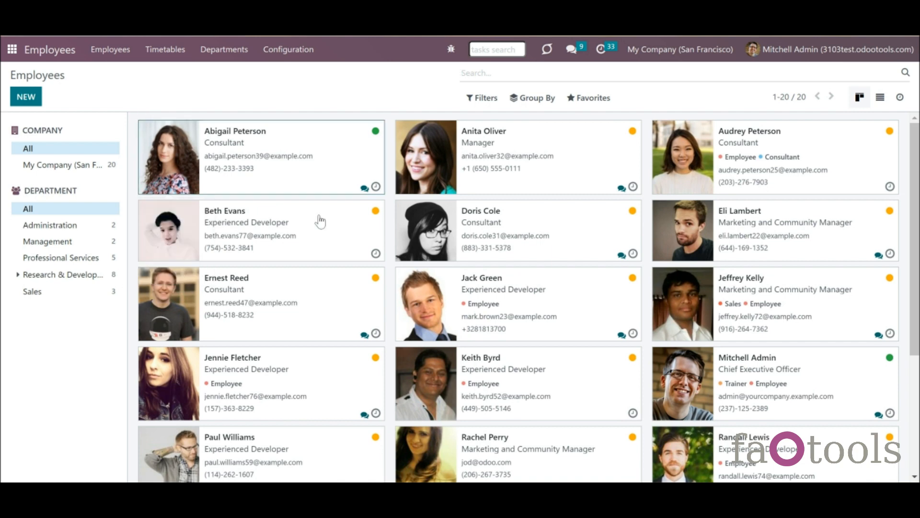
key("Return")
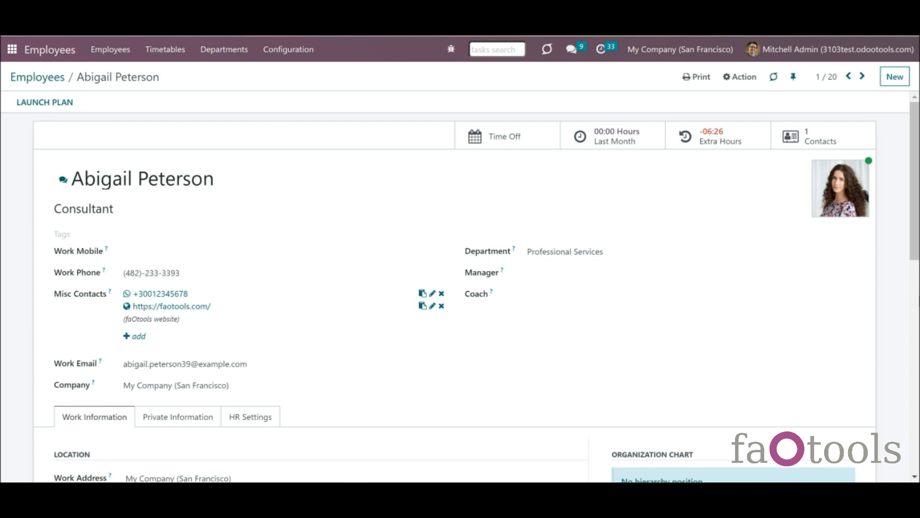
Apply the administrator's follower subscription on the employee record with Discussions and Timetables and Shifts selected.
left_click(914, 298)
left_click_drag(919, 365, 919, 420)
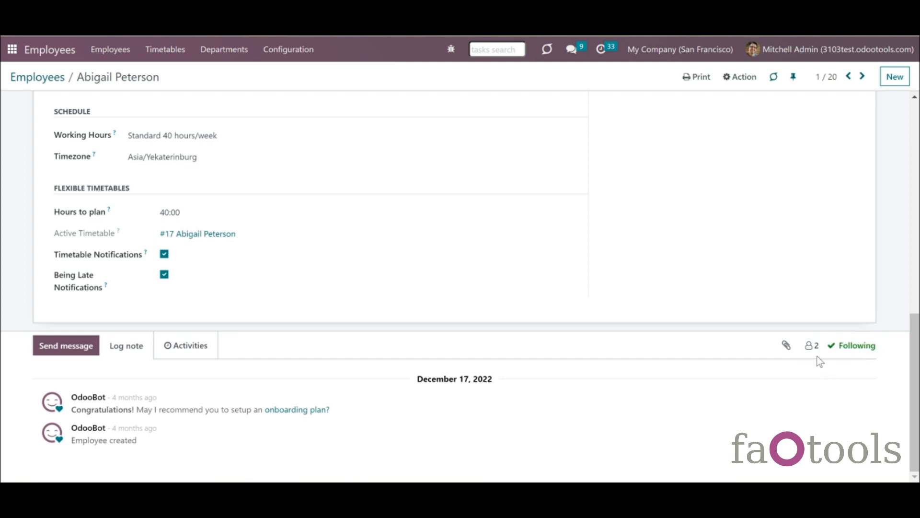
left_click(810, 355)
left_click(800, 421)
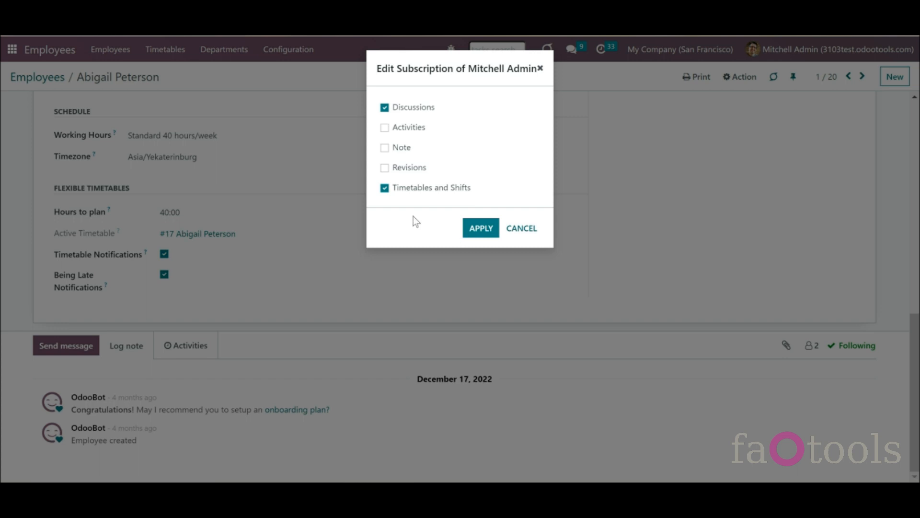
left_click(483, 229)
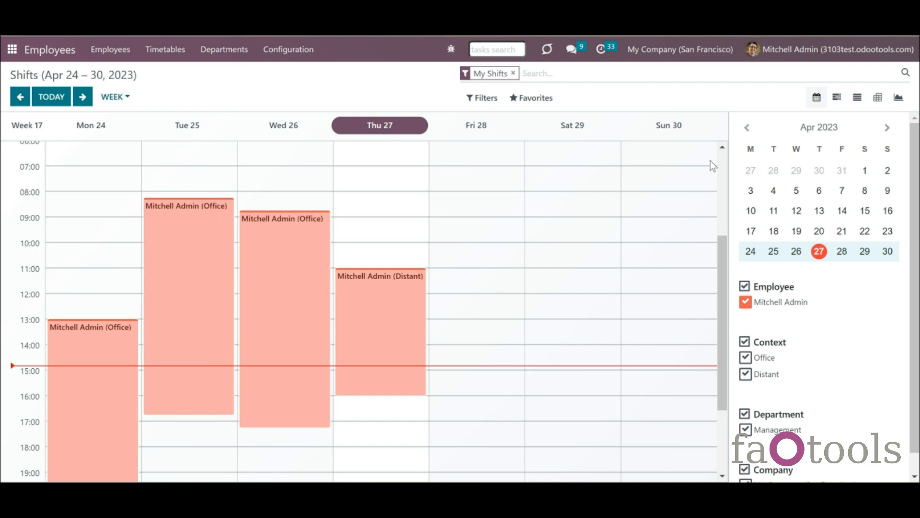
Show the administrator's shifts for the week in the Gantt view.
left_click(837, 107)
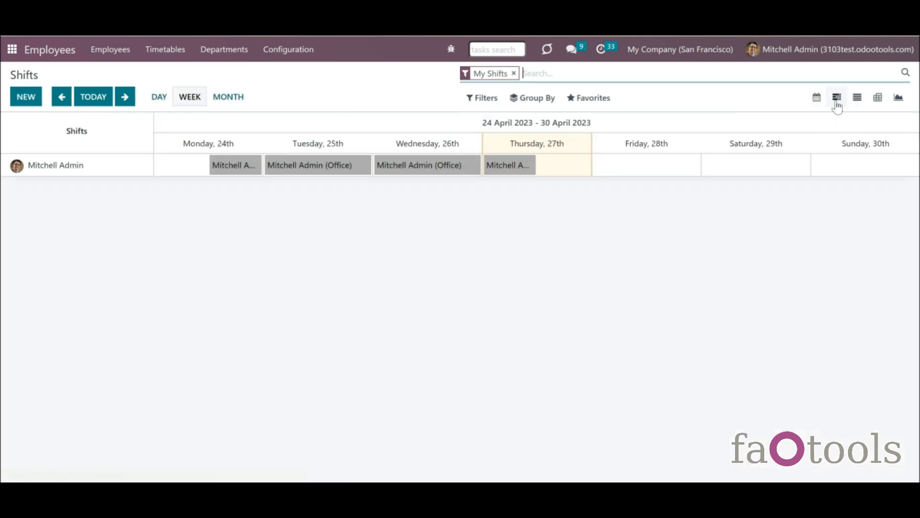
Remove the My Shifts filter to show all employees' shifts in the Gantt view.
left_click(513, 73)
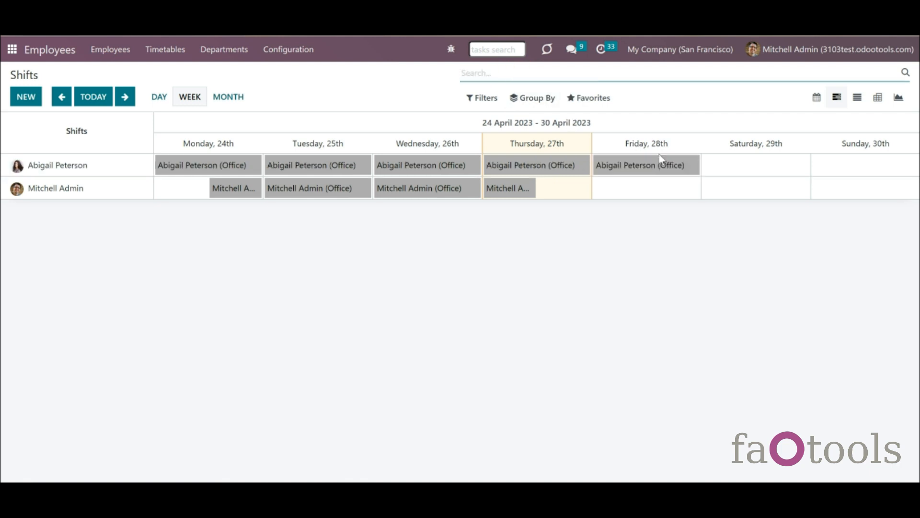
mouse_move(524, 192)
left_click(291, 59)
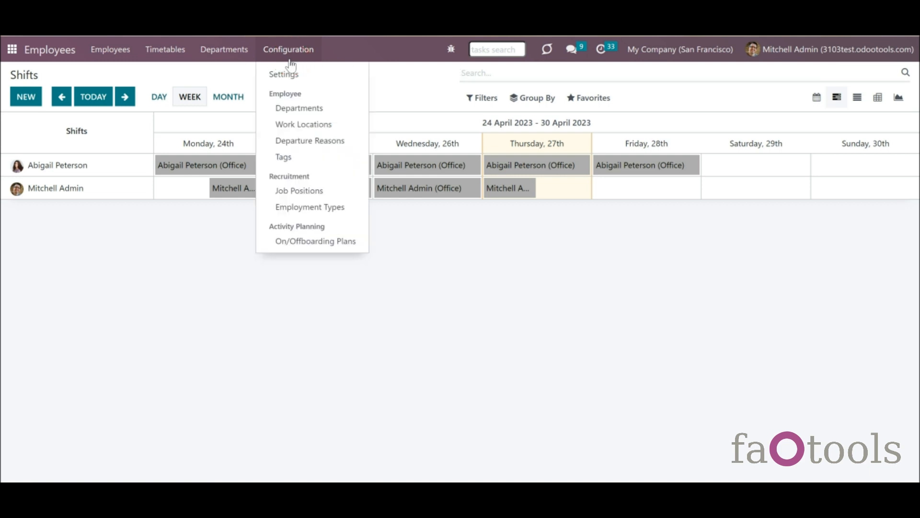
left_click(273, 73)
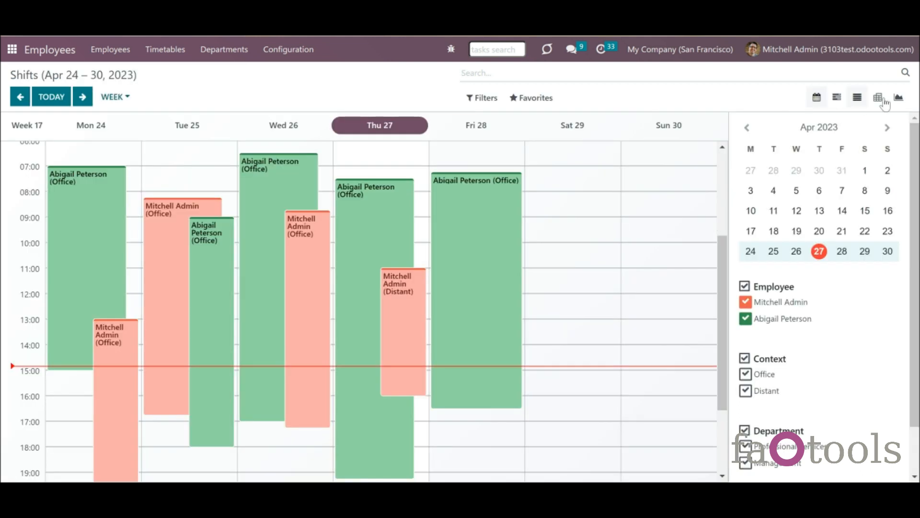
left_click(839, 102)
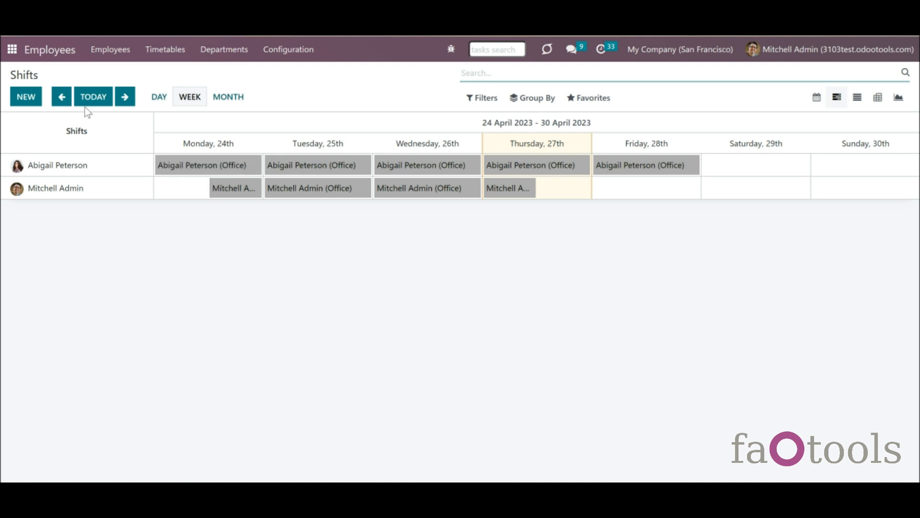
Show the previous week's shifts, 17 to 23 April 2023, and go through the day and month scales before returning to week.
left_click(64, 98)
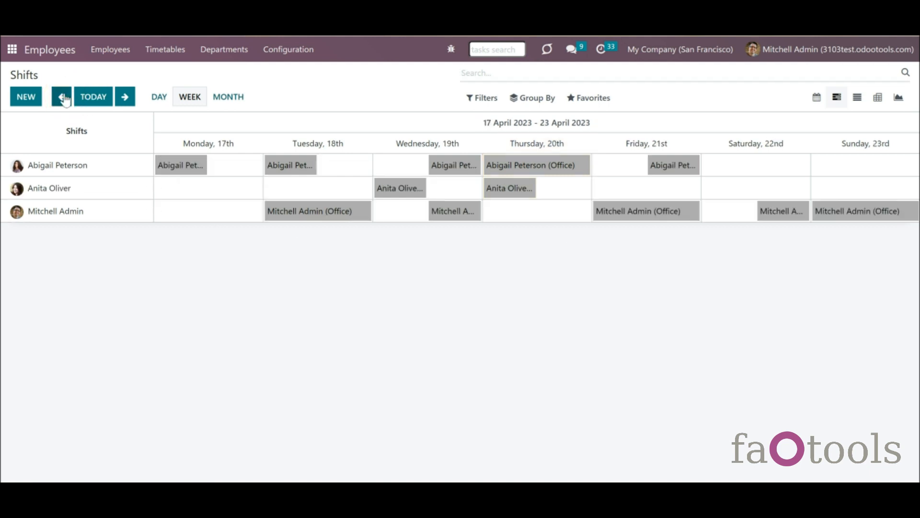
left_click(159, 99)
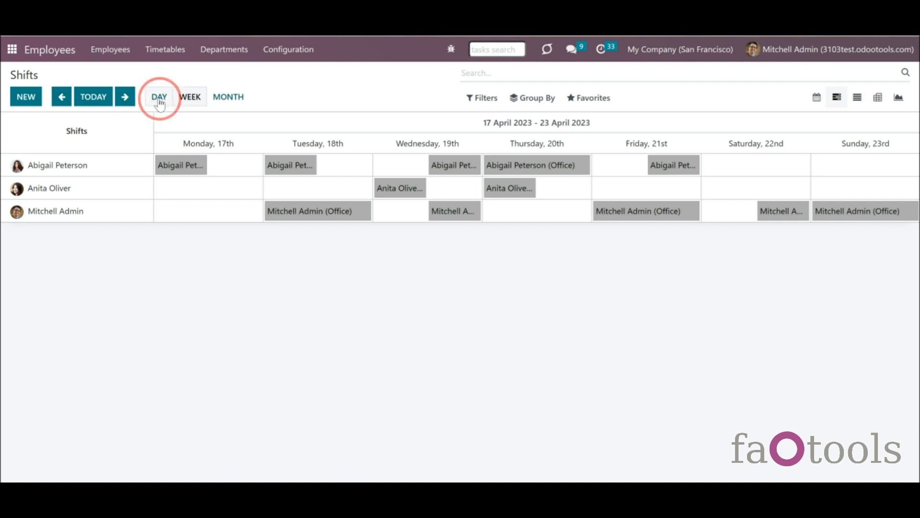
left_click(202, 101)
left_click(227, 101)
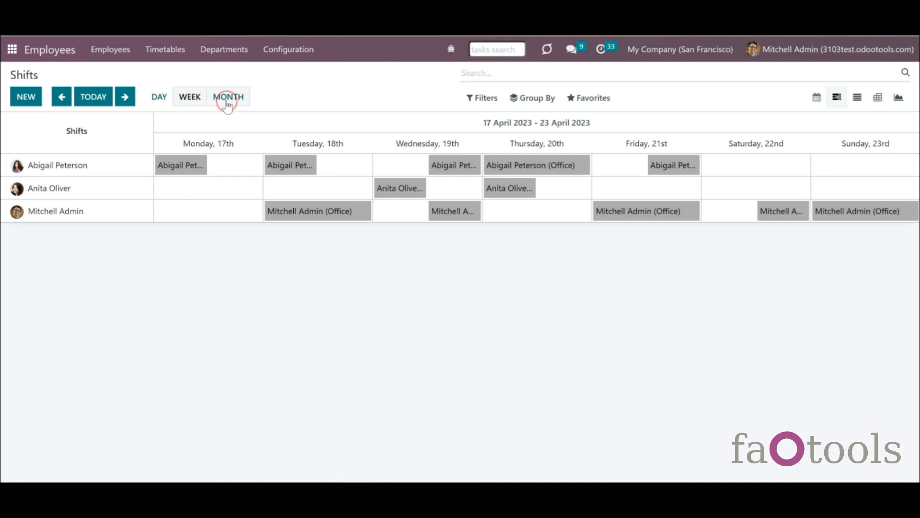
left_click(188, 104)
Try the My Shifts filter on the weekly Gantt view and remove it again.
left_click(483, 99)
left_click(501, 75)
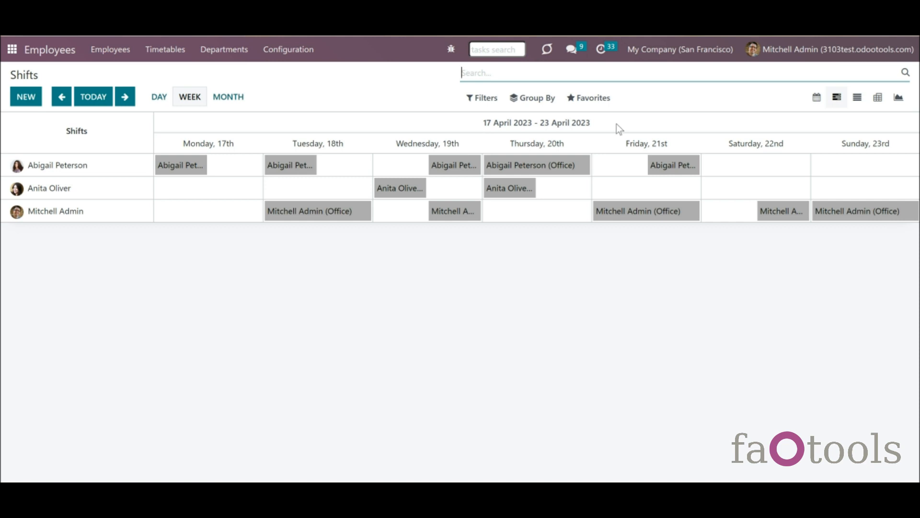
mouse_move(826, 158)
mouse_move(577, 176)
left_click(495, 108)
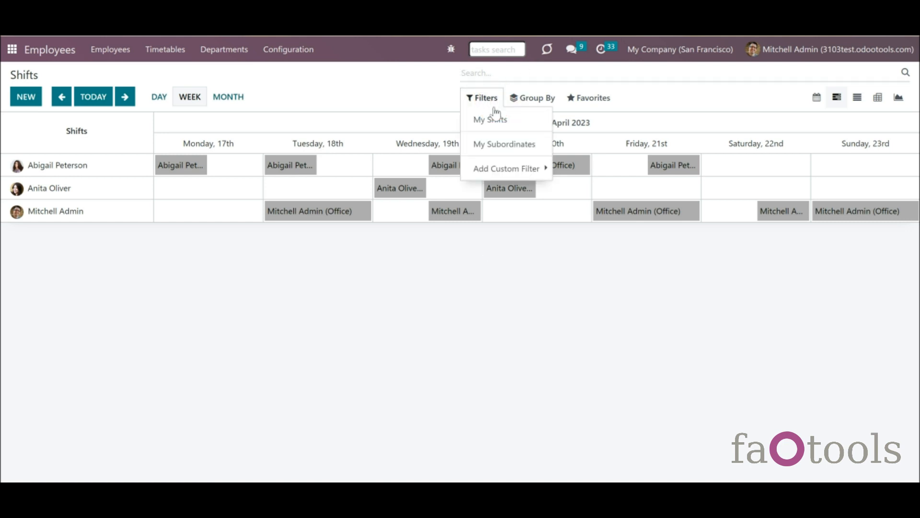
left_click(496, 129)
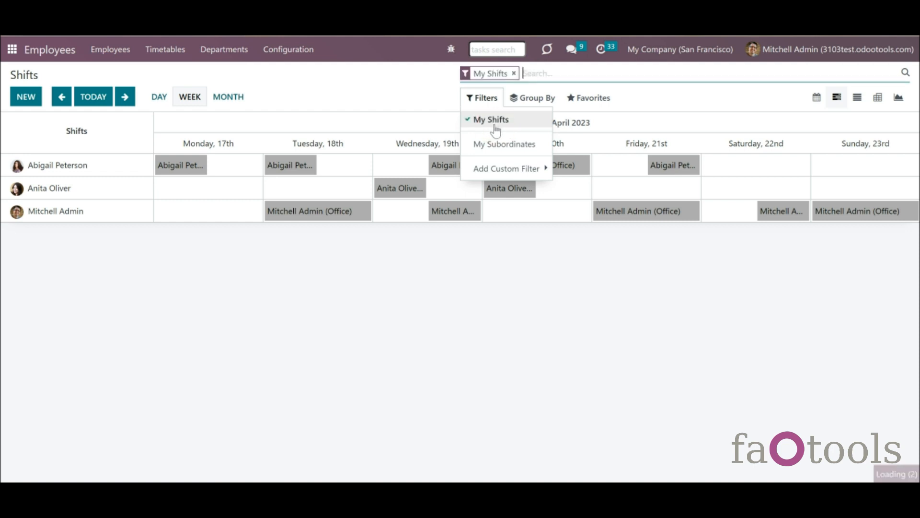
left_click(496, 128)
Try grouping the shifts by Employee and Department, and clear both groupings.
left_click(509, 105)
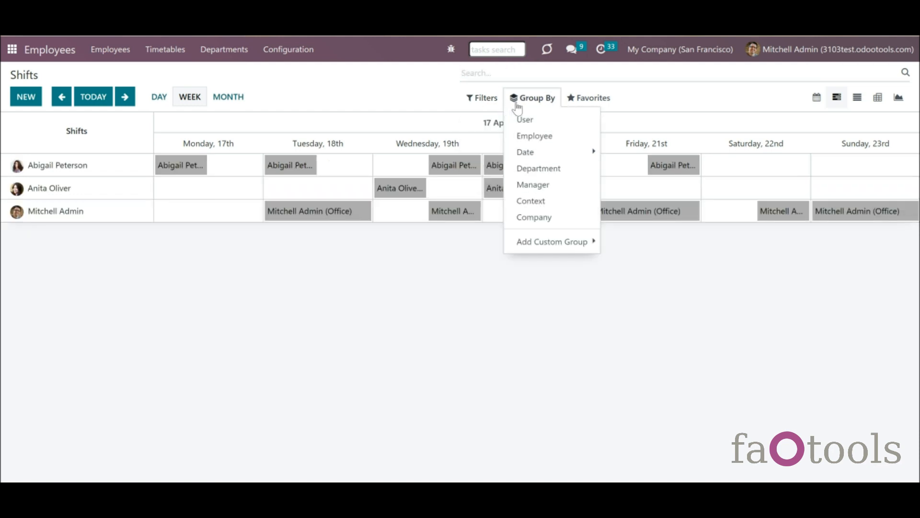
left_click(537, 138)
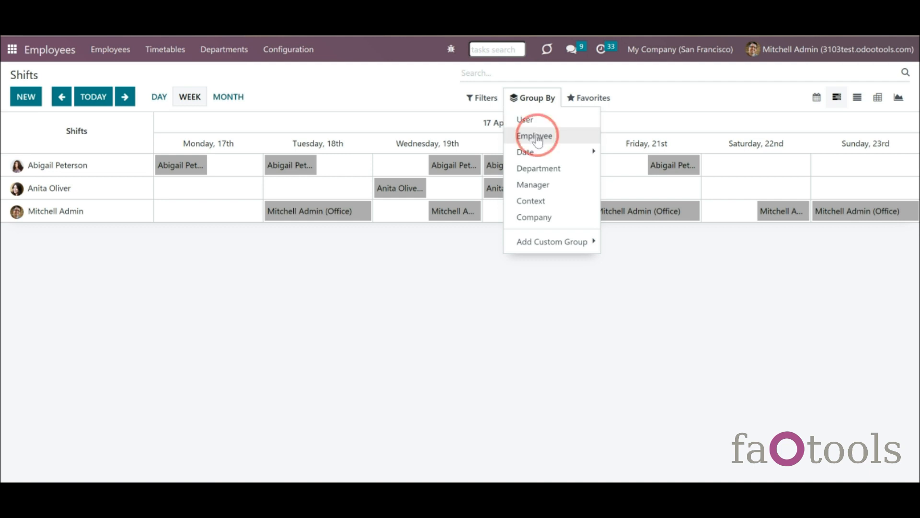
left_click(542, 170)
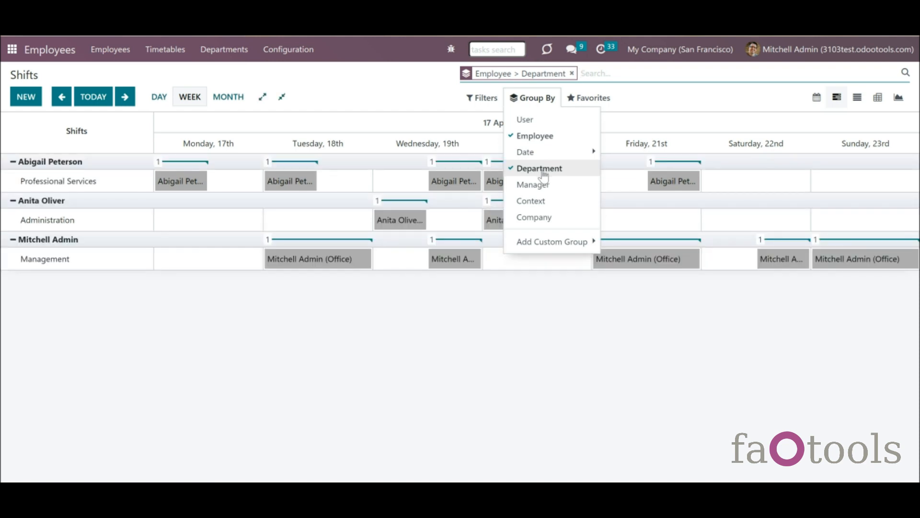
left_click(543, 173)
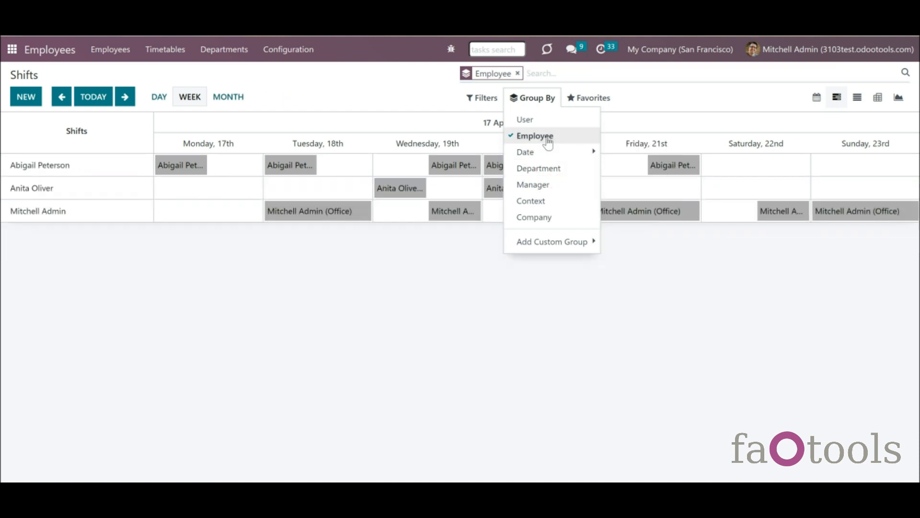
left_click(548, 139)
Group the shifts by Department, Employee and Context, in that order.
left_click(543, 170)
left_click(554, 140)
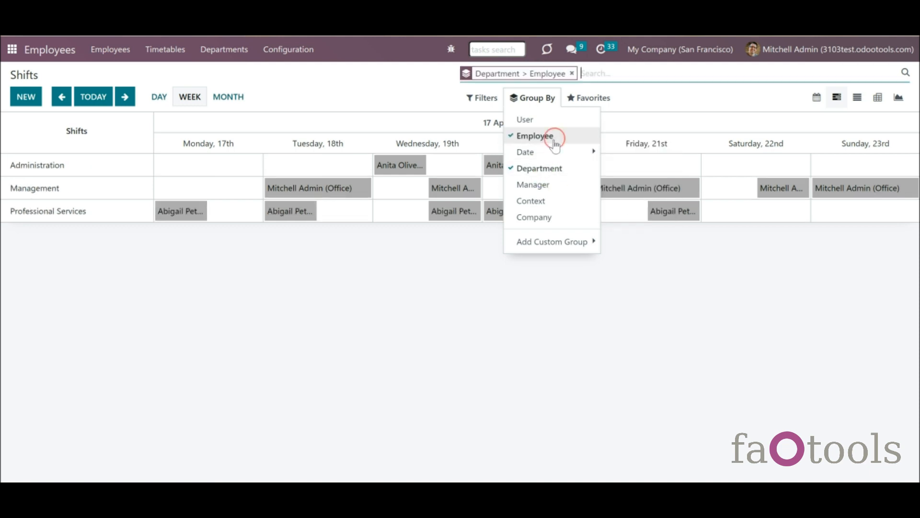
left_click(555, 203)
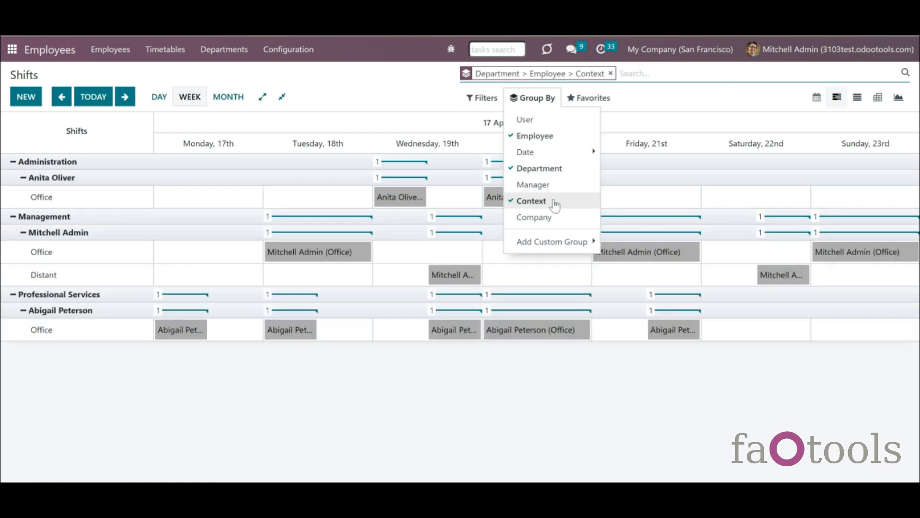
View the details of the Administration department's Office shift on Wednesday, 19 April, and discard the form.
mouse_move(413, 199)
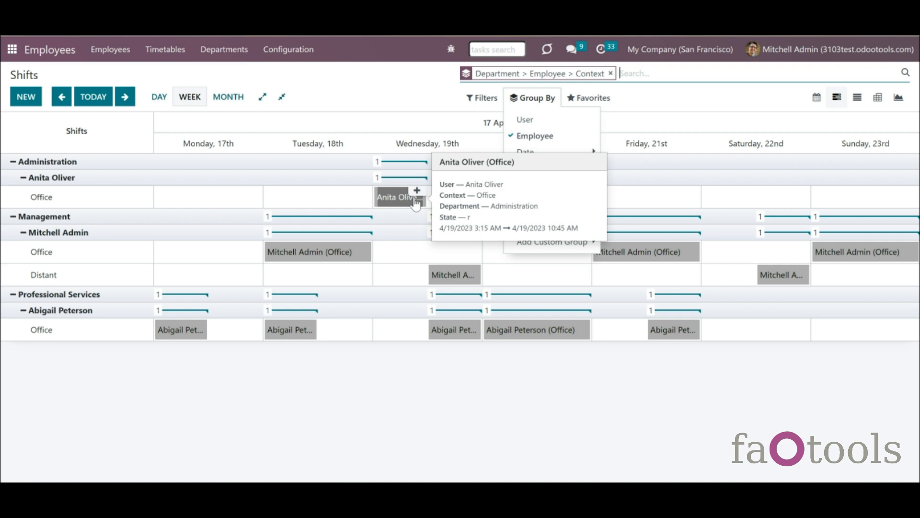
left_click(415, 204)
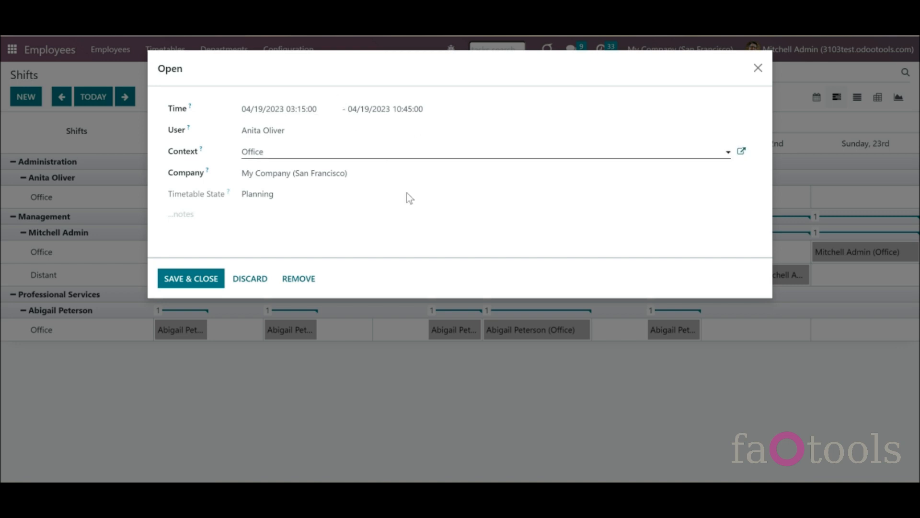
left_click(252, 277)
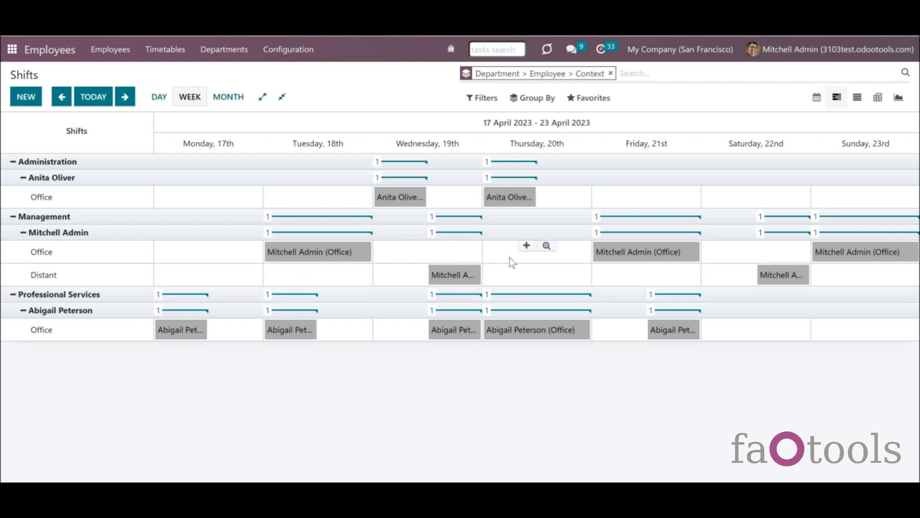
Create a full-day Office shift for the administrator on Thursday, 20 April, and move it to the Distant row on Friday, 21 April.
left_click(527, 246)
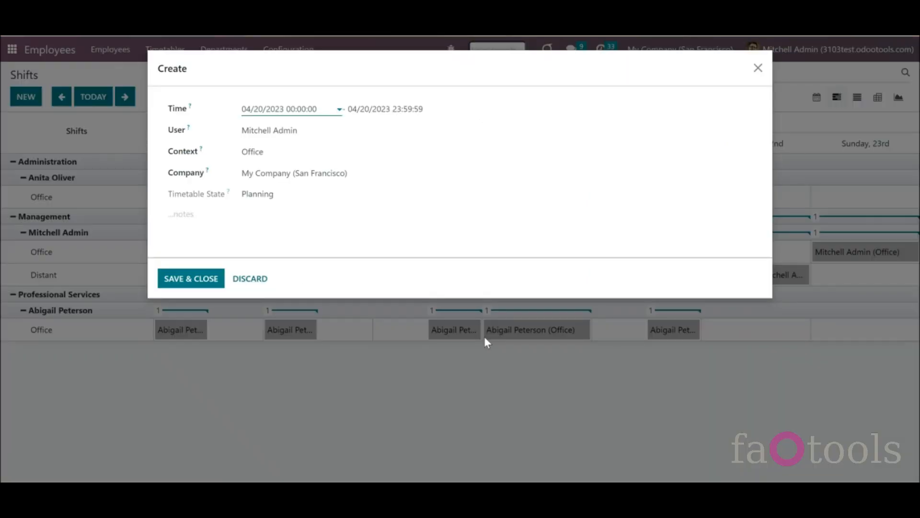
left_click(206, 280)
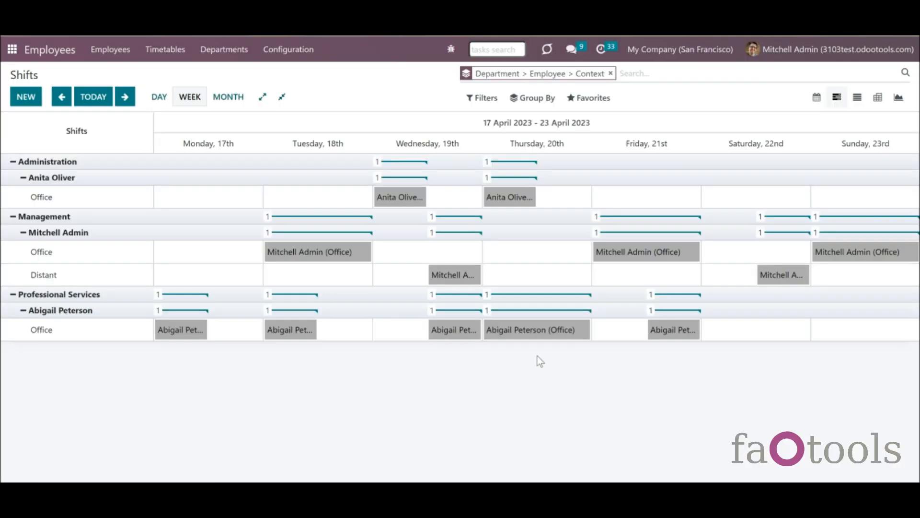
left_click(535, 256)
left_click_drag(531, 262, 598, 272)
mouse_move(530, 277)
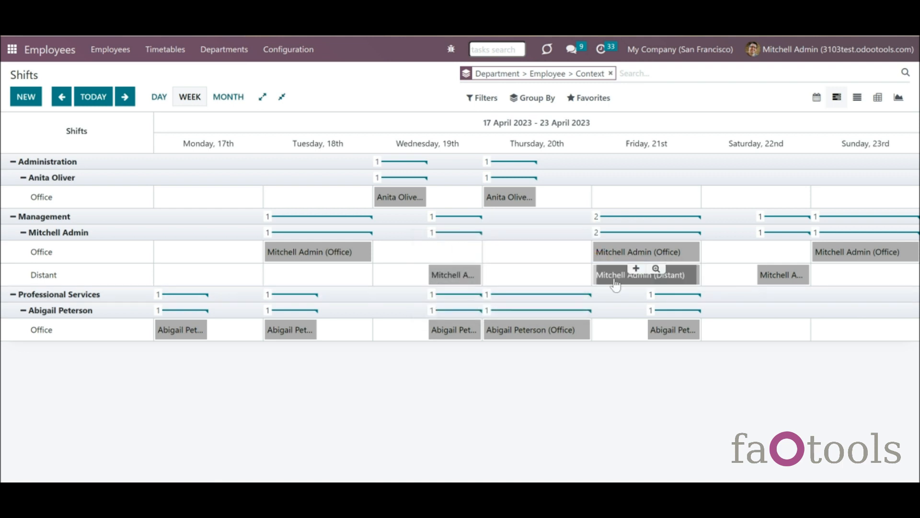
Remove the administrator's Distant shift on Friday, 21 April.
left_click(615, 279)
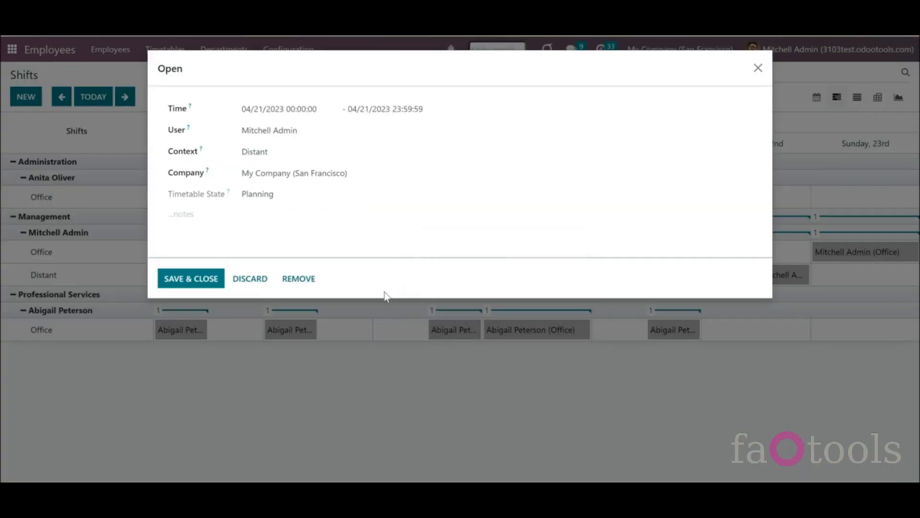
left_click(297, 280)
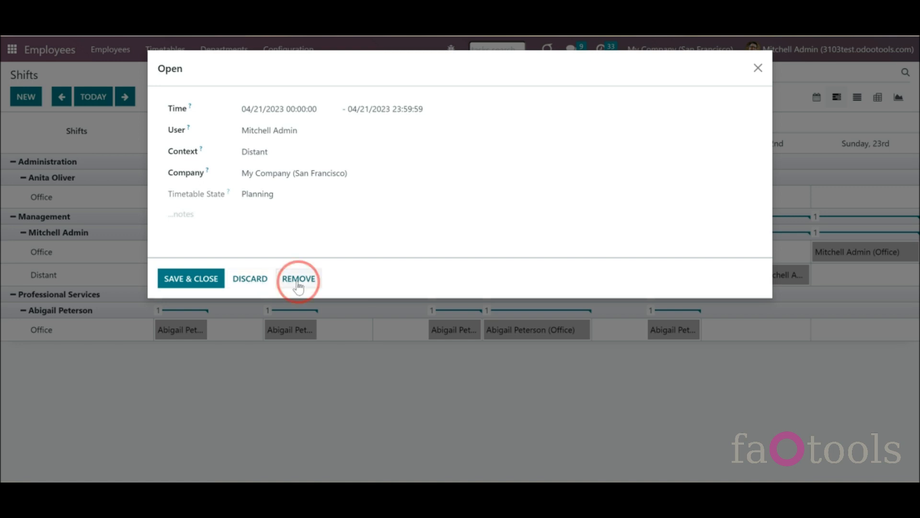
left_click(275, 139)
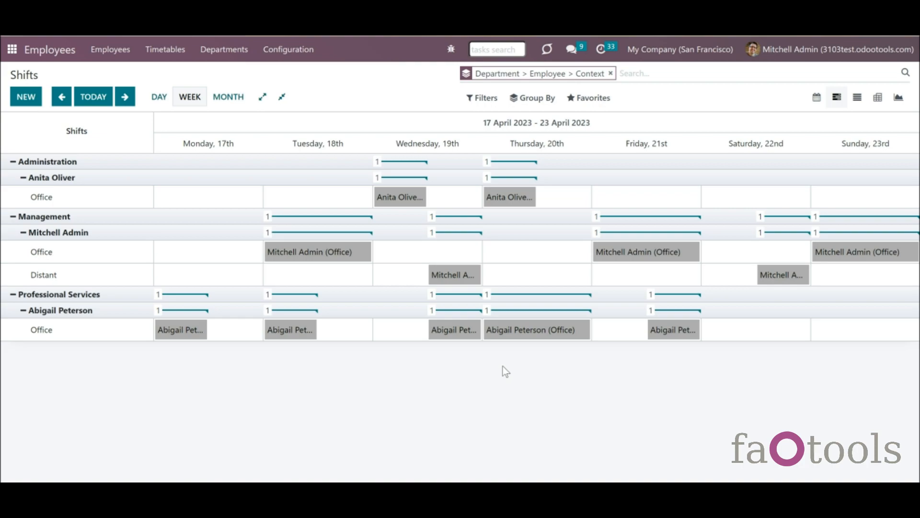